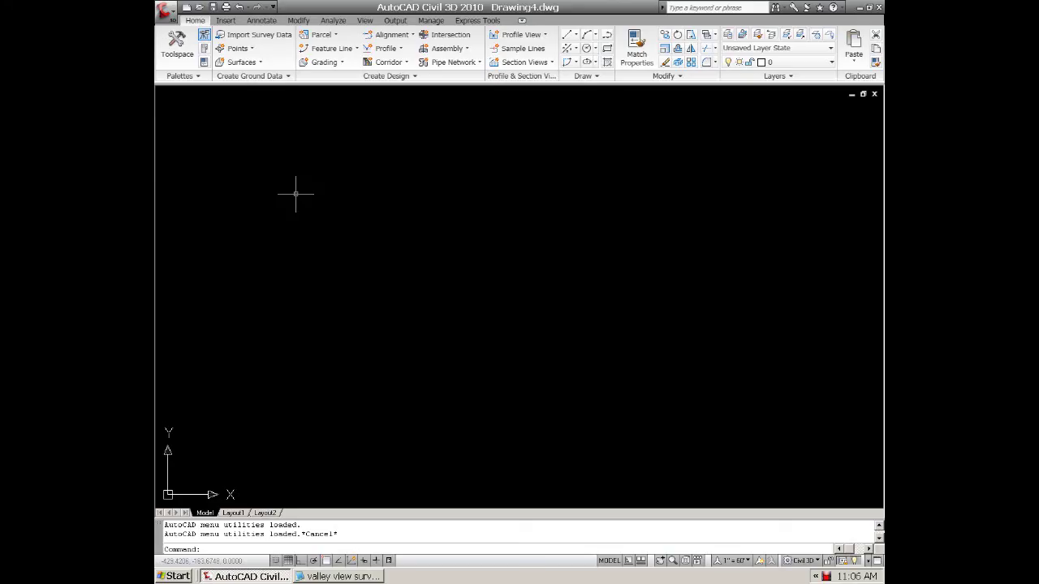
- Open the Toolspace palette listing the survey, equipment and figure prefix databases
left_click(177, 54)
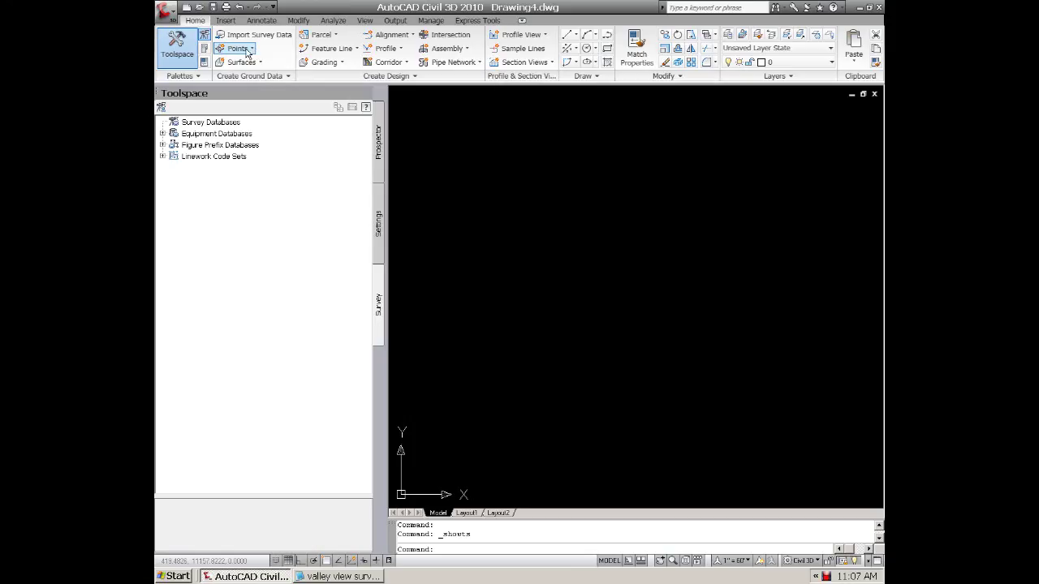
left_click(322, 577)
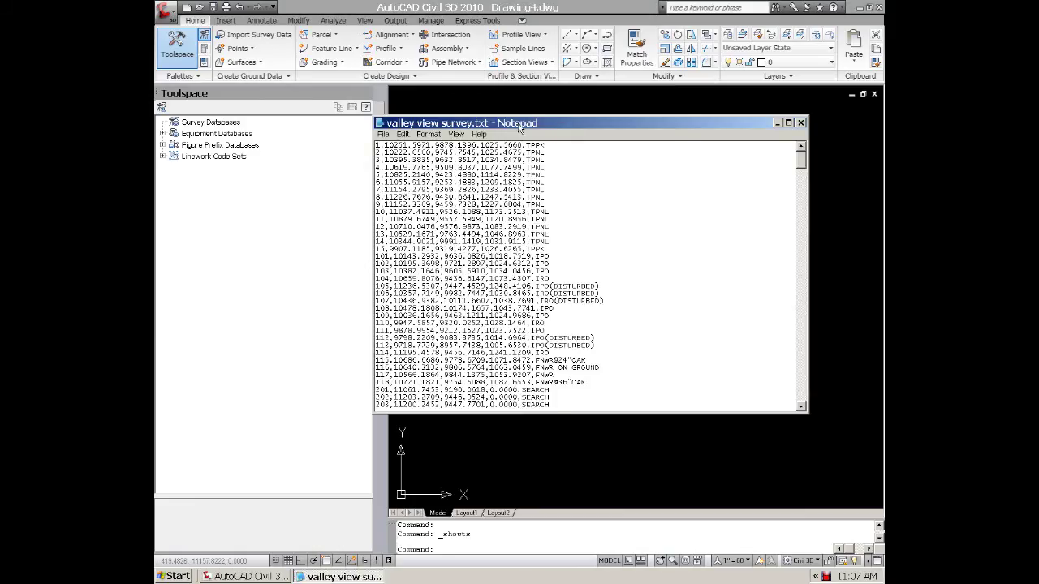
left_click_drag(520, 126, 443, 132)
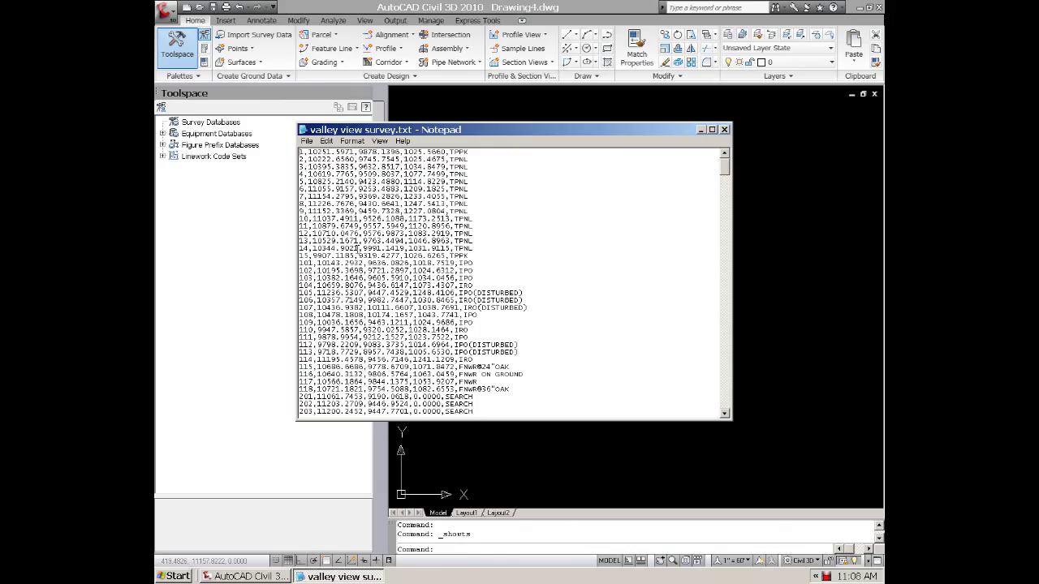
left_click(699, 130)
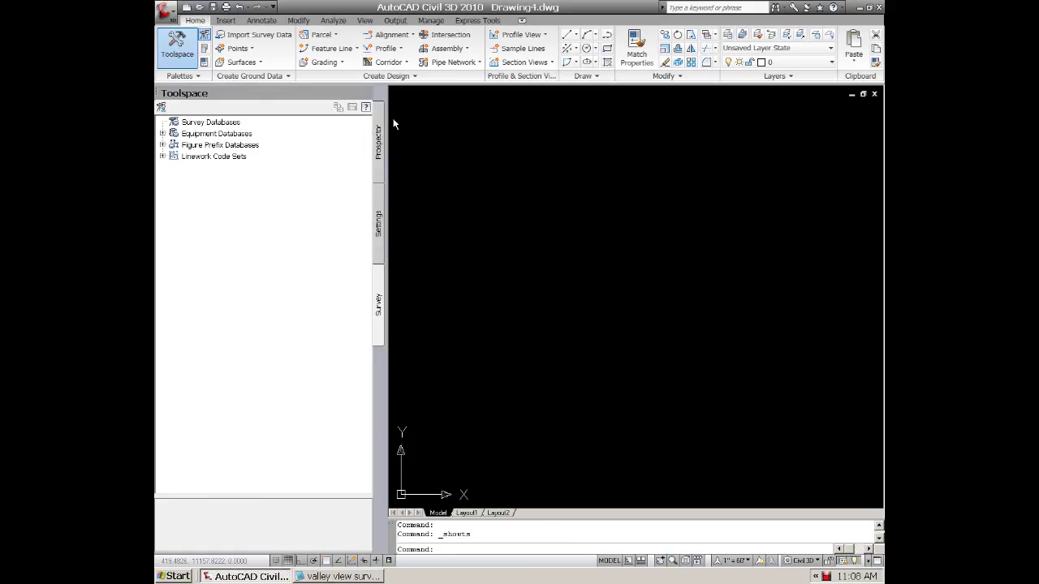
- Bring up the Create Points toolbar via Points > Point Creation Tools and reposition it
left_click(251, 50)
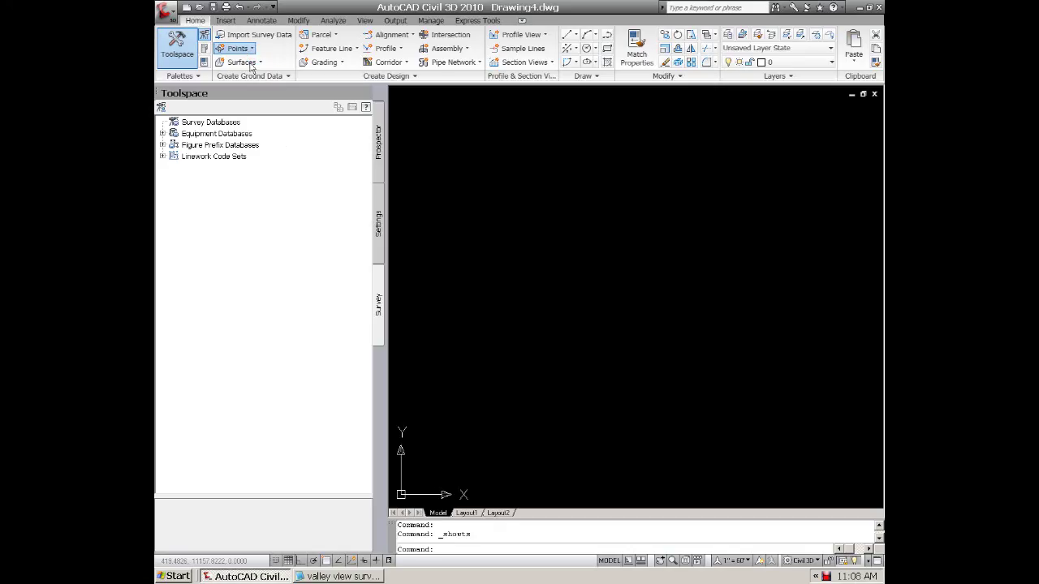
left_click(281, 76)
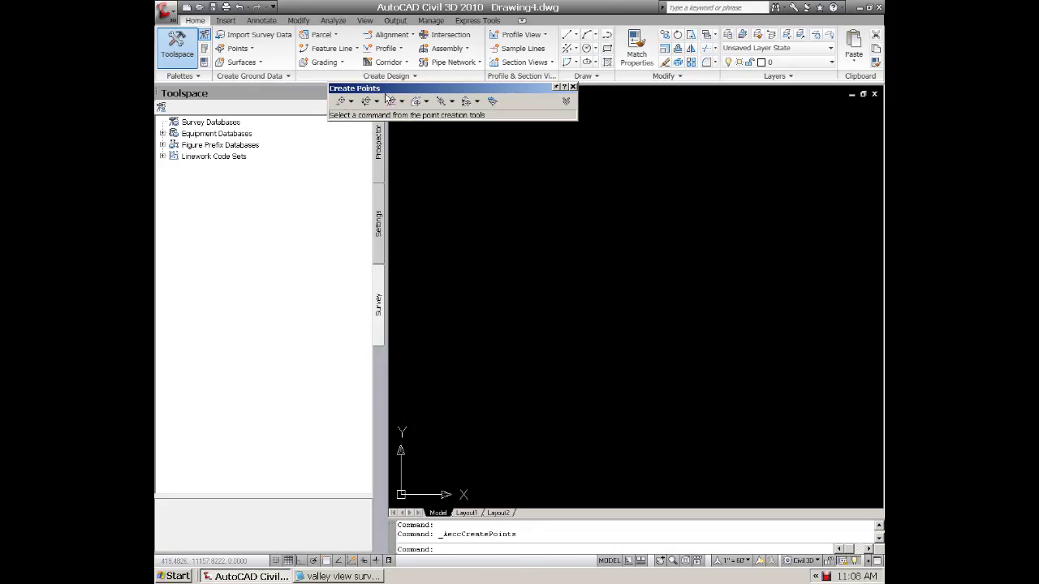
left_click_drag(366, 87, 440, 108)
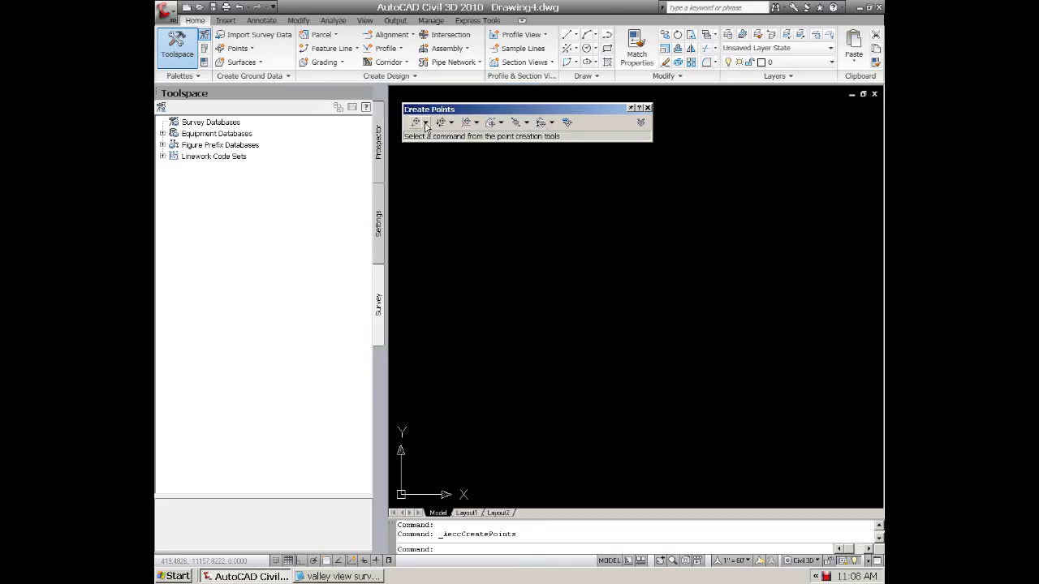
- Browse the basic, intersection, alignment, surface and interpolation point command lists
left_click(425, 123)
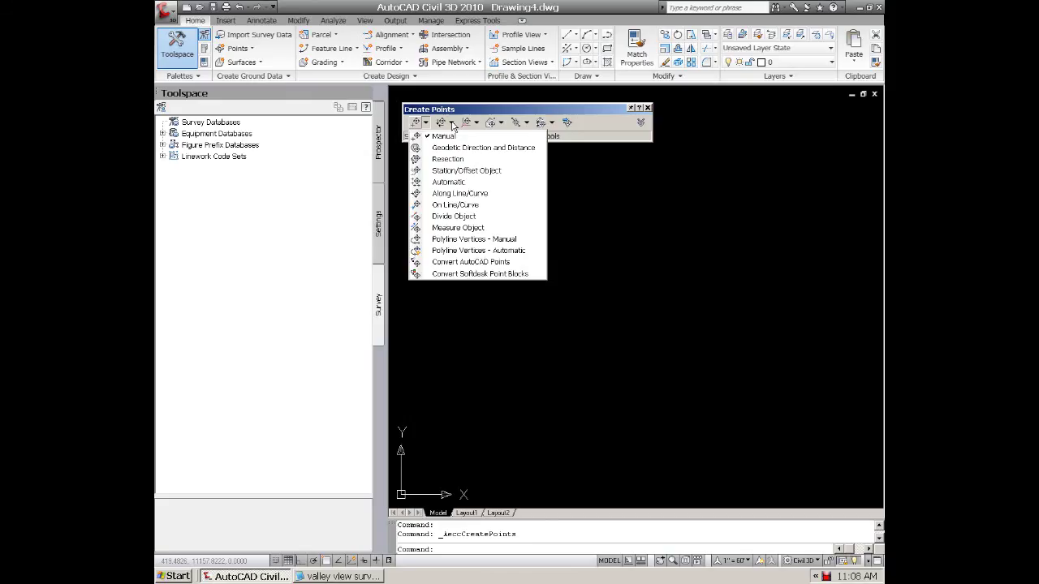
left_click(451, 123)
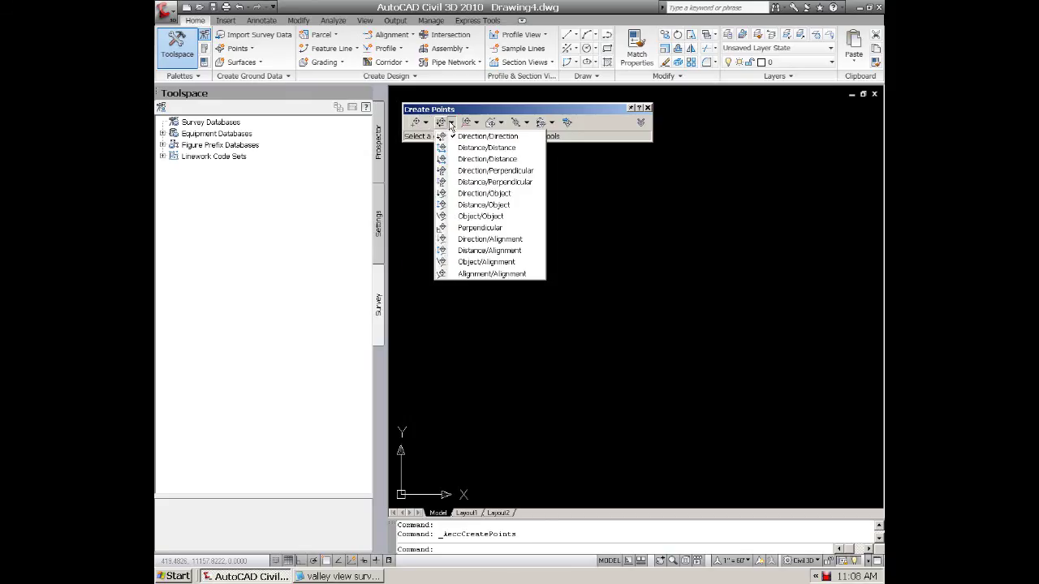
left_click(475, 121)
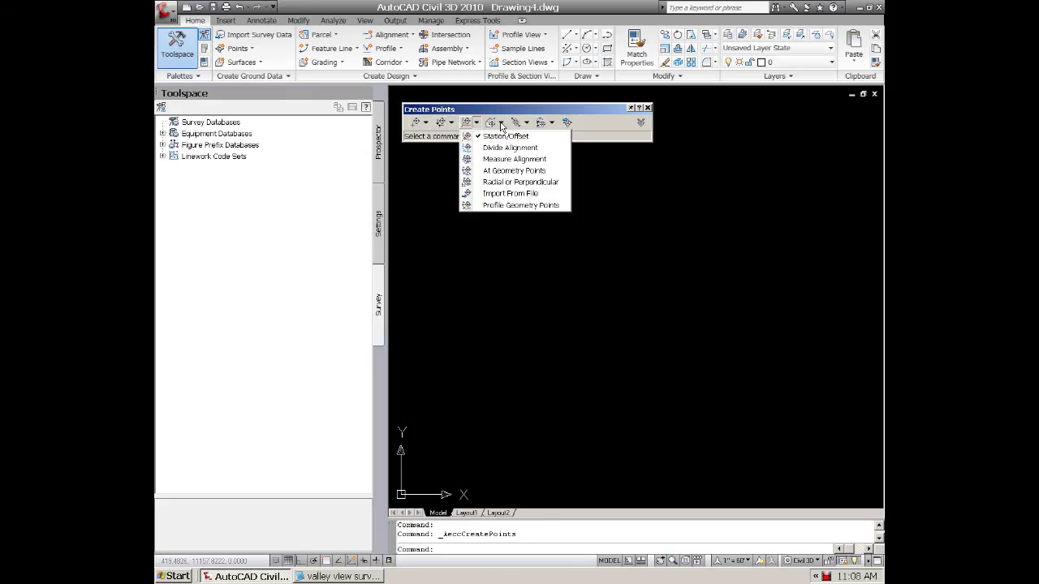
left_click(501, 123)
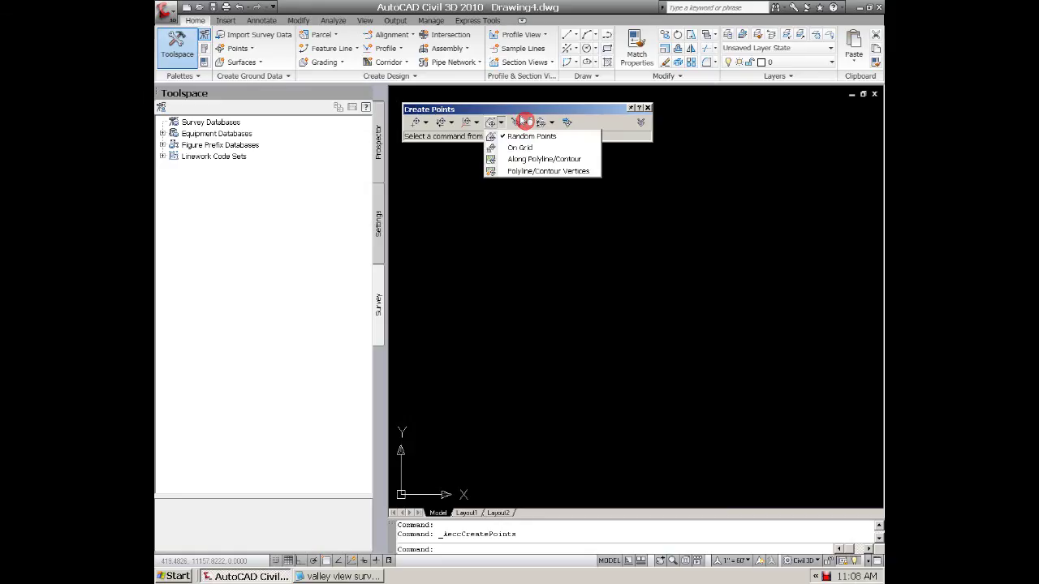
left_click(526, 122)
left_click(525, 121)
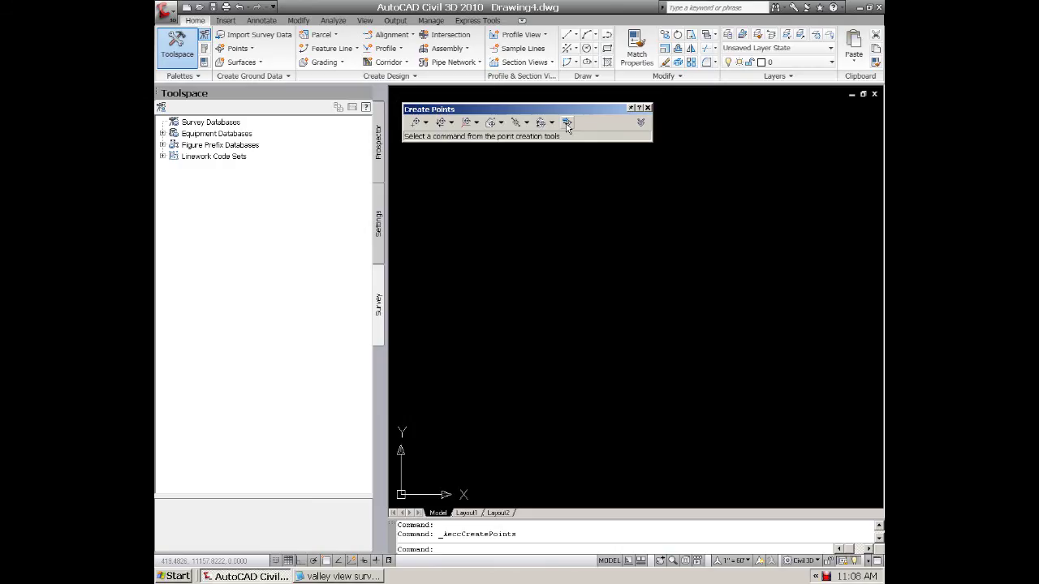
- Start Import Points with the file format set to PNEZD (comma delimited)
left_click(488, 122)
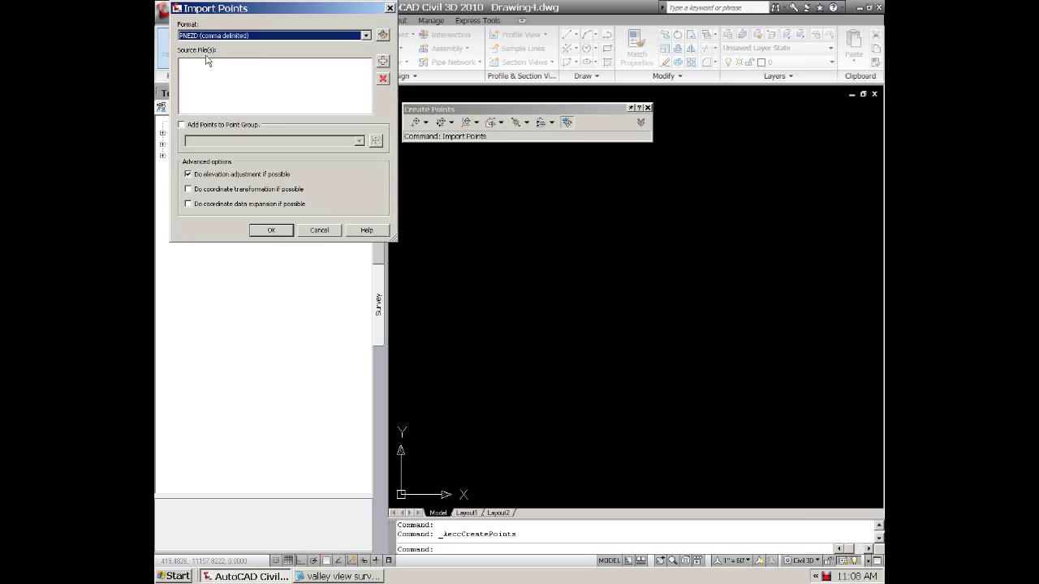
left_click(366, 36)
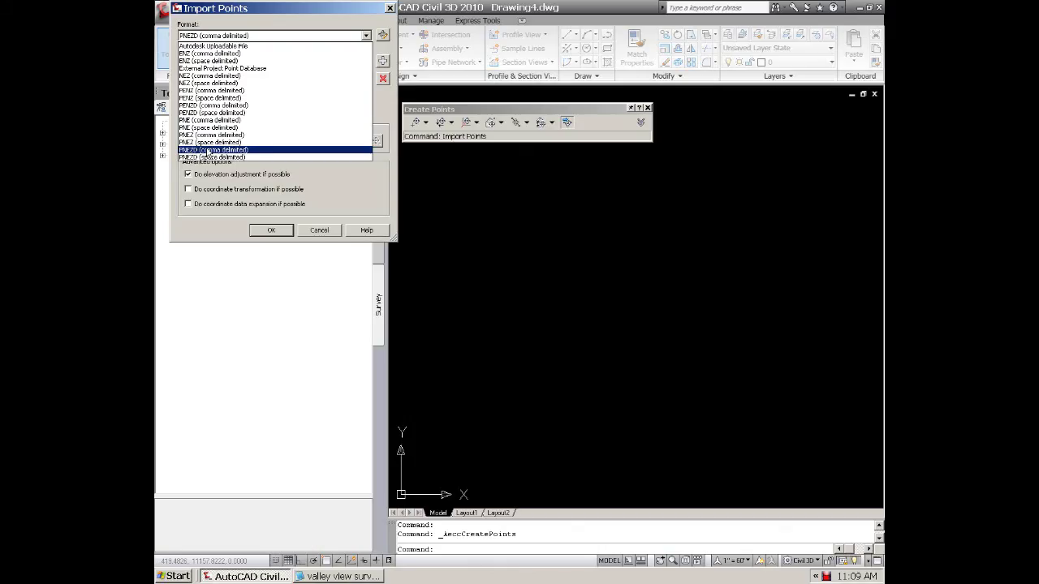
left_click(207, 153)
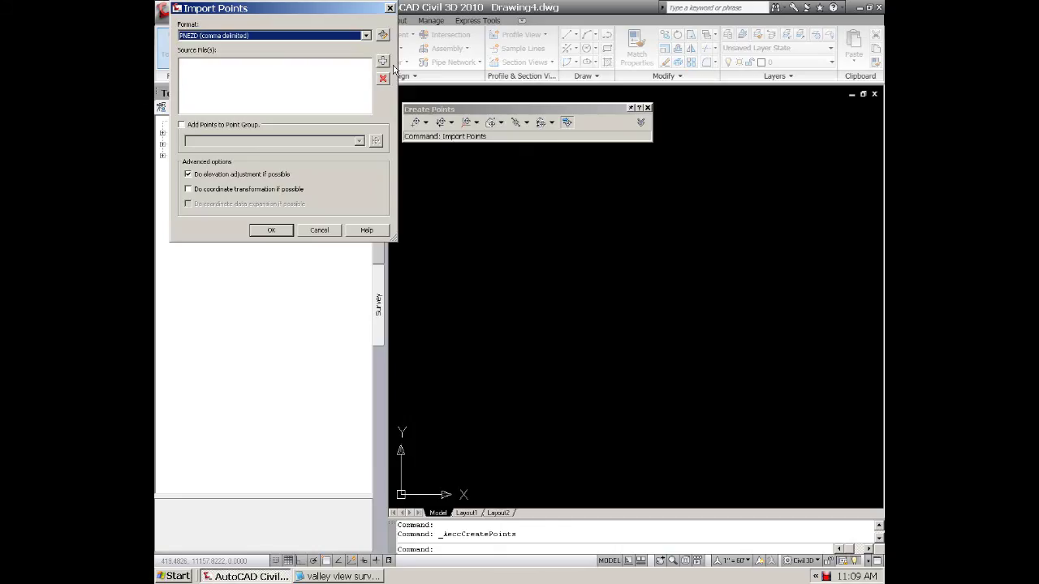
- Add valley view survey.txt from F:\online\youtube\surveypoints as the import source file
left_click(382, 62)
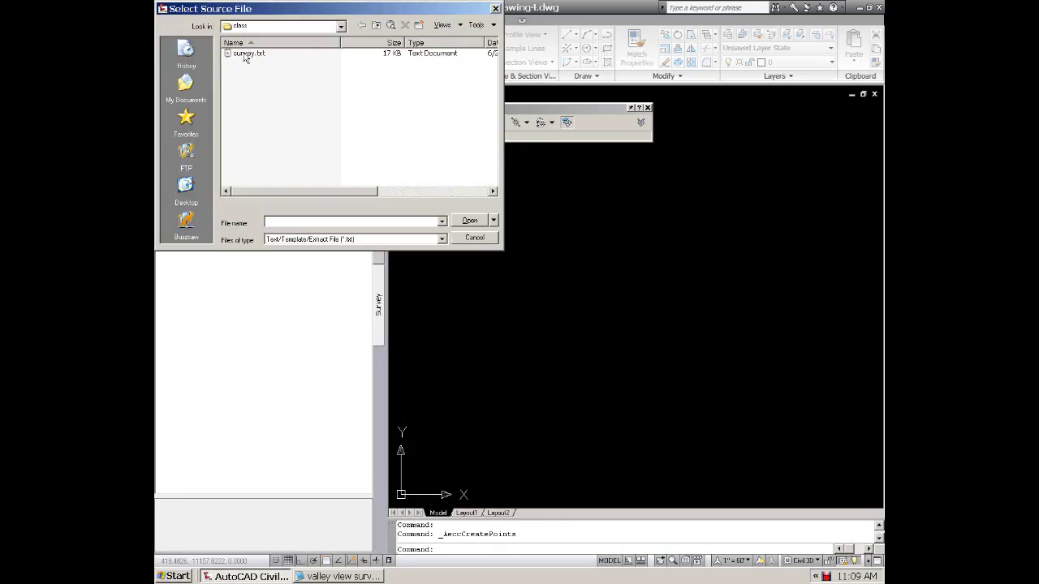
left_click(245, 53)
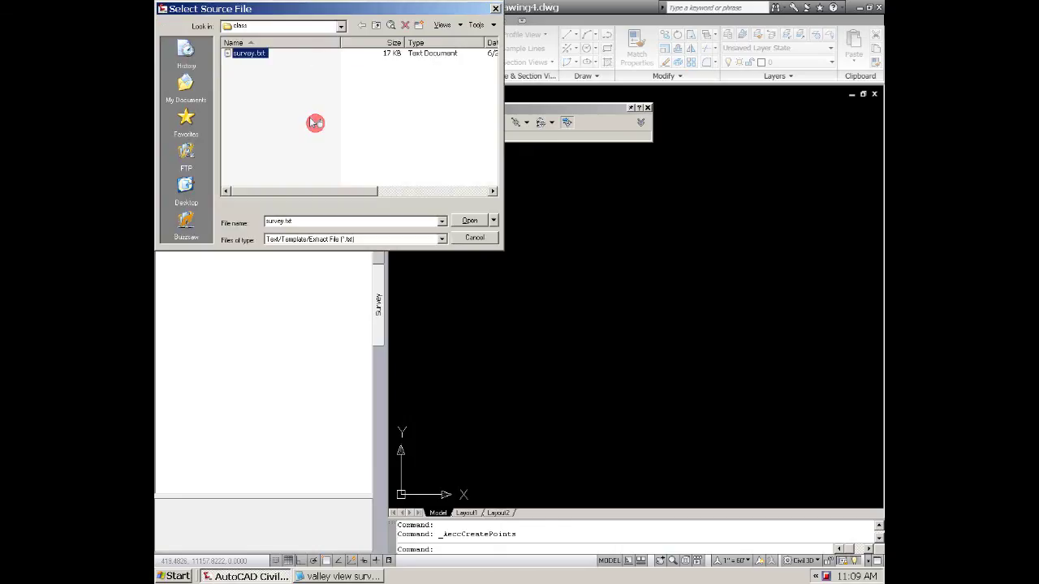
left_click(342, 27)
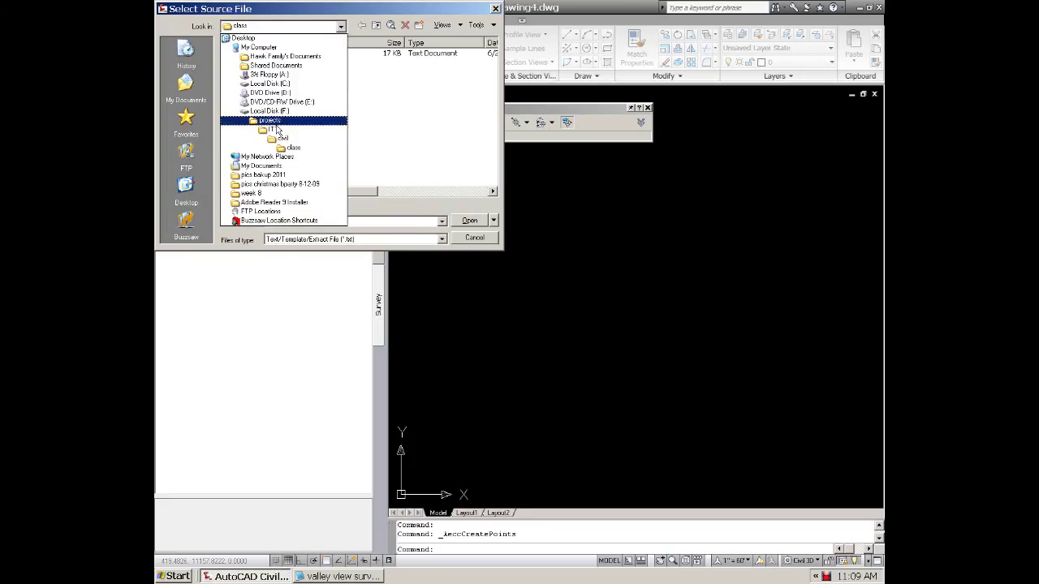
left_click(274, 111)
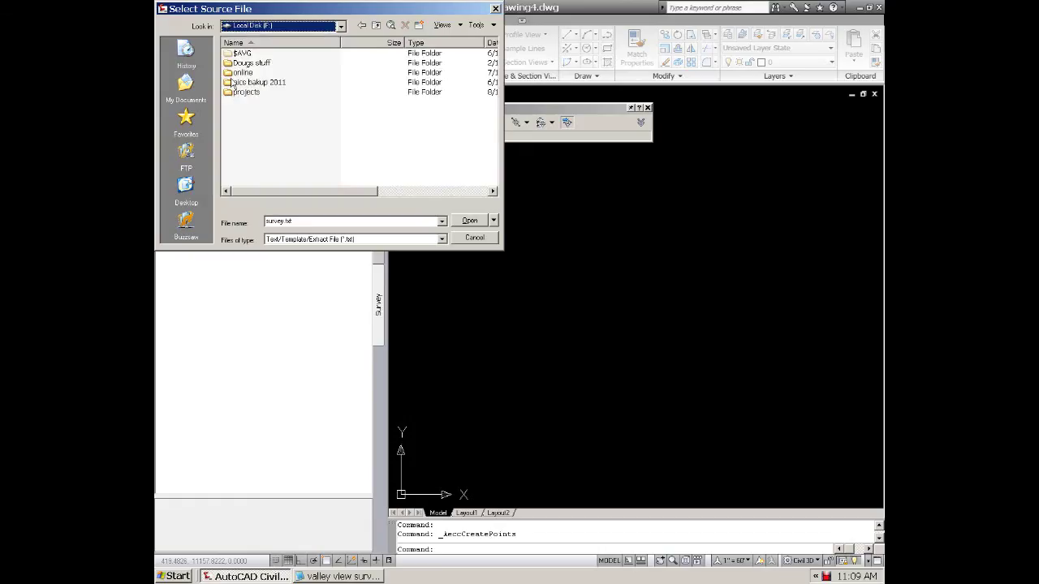
double_click(234, 75)
double_click(236, 82)
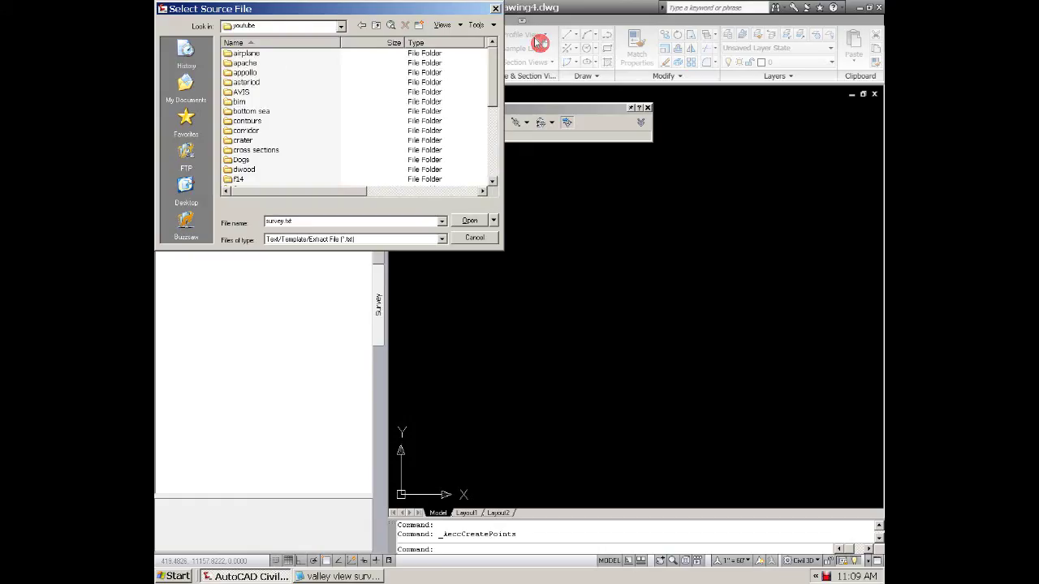
left_click_drag(493, 80, 494, 150)
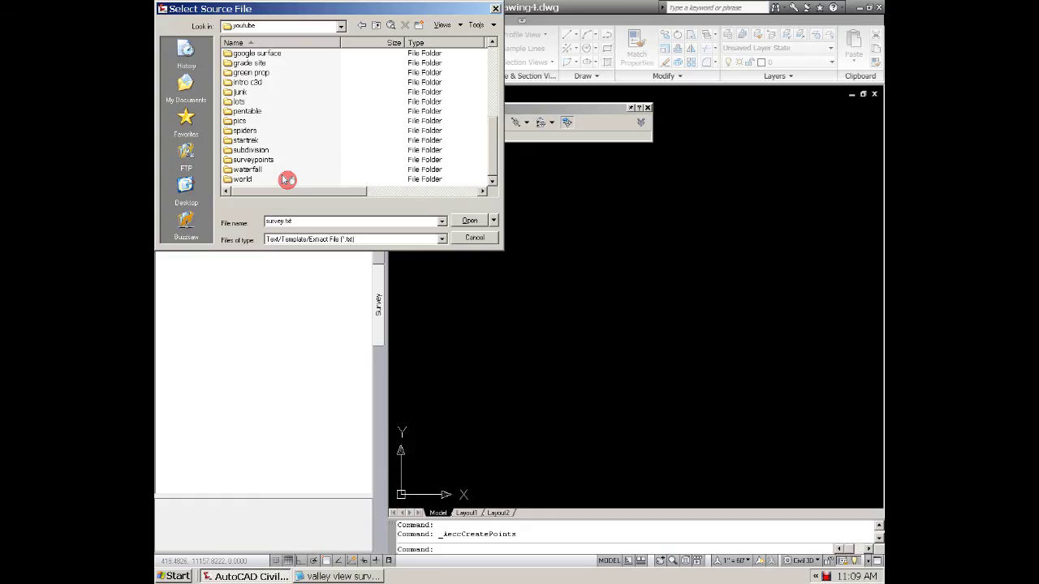
left_click(232, 159)
double_click(232, 159)
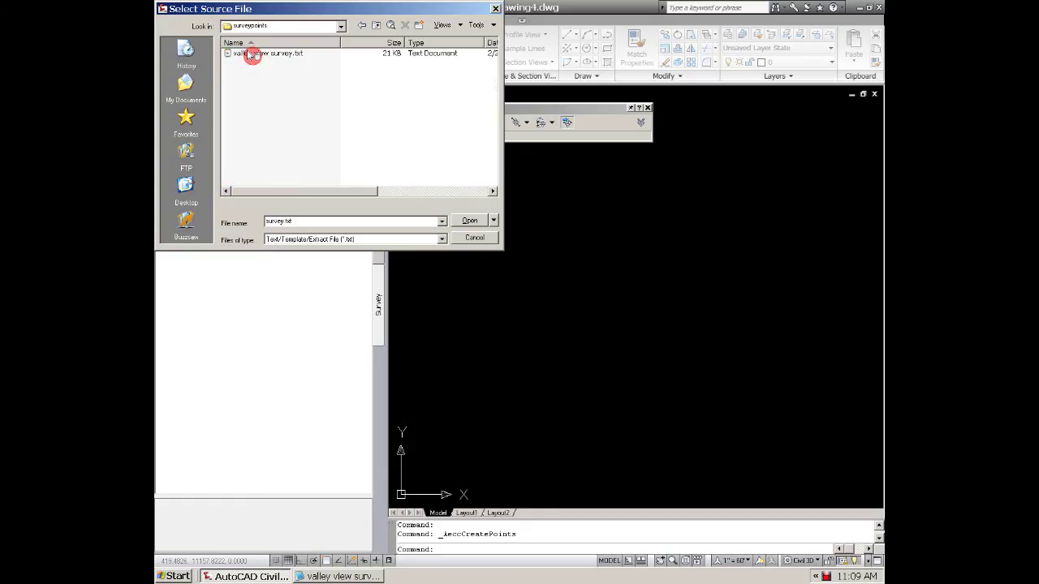
left_click(253, 54)
left_click(468, 219)
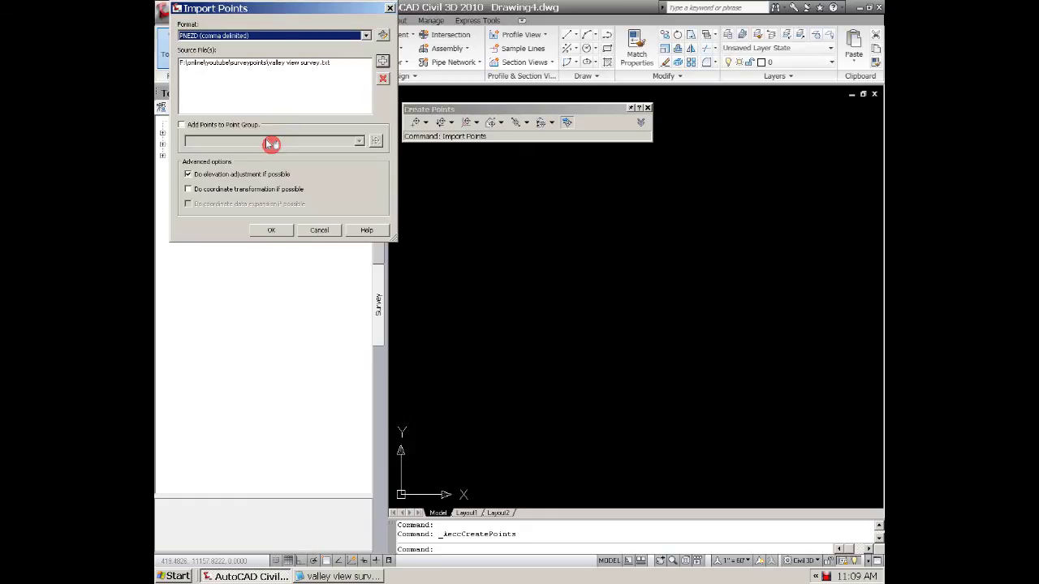
- Send the imported points to a new point group named 'survey data' and run the import
left_click(181, 125)
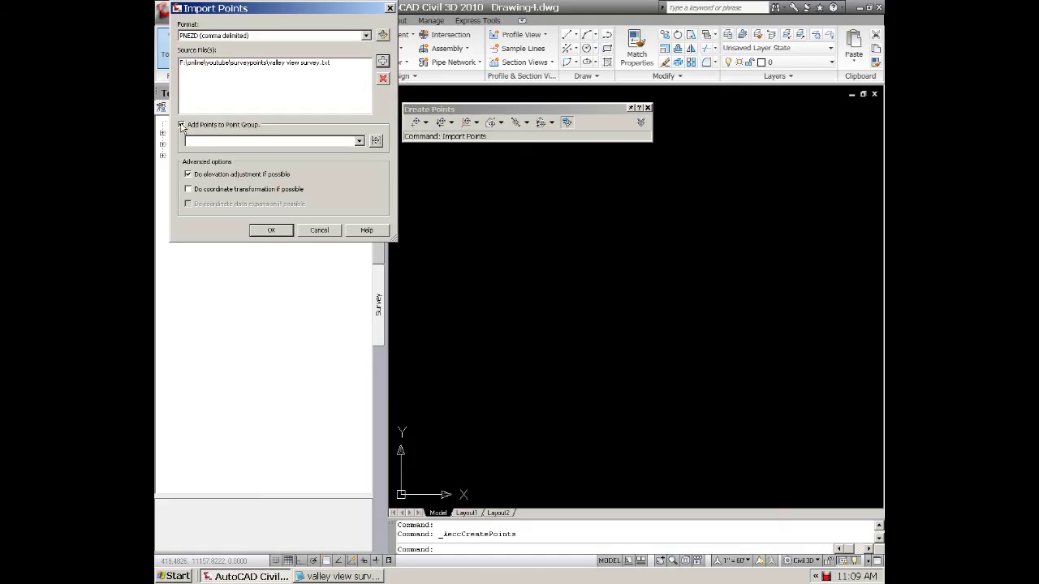
left_click(375, 143)
left_click(375, 141)
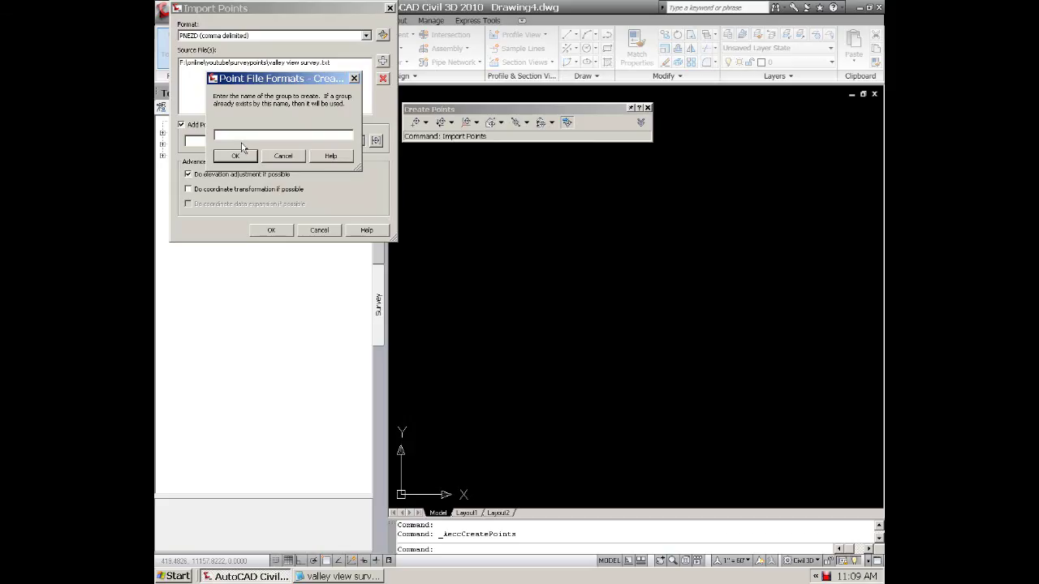
type("surv")
type("ey data")
left_click(235, 155)
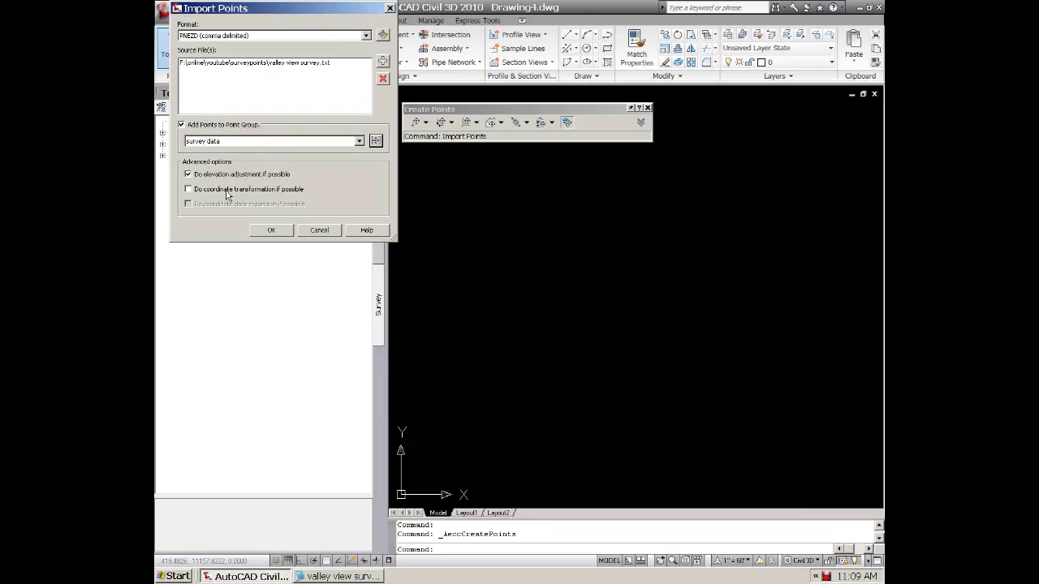
left_click(275, 232)
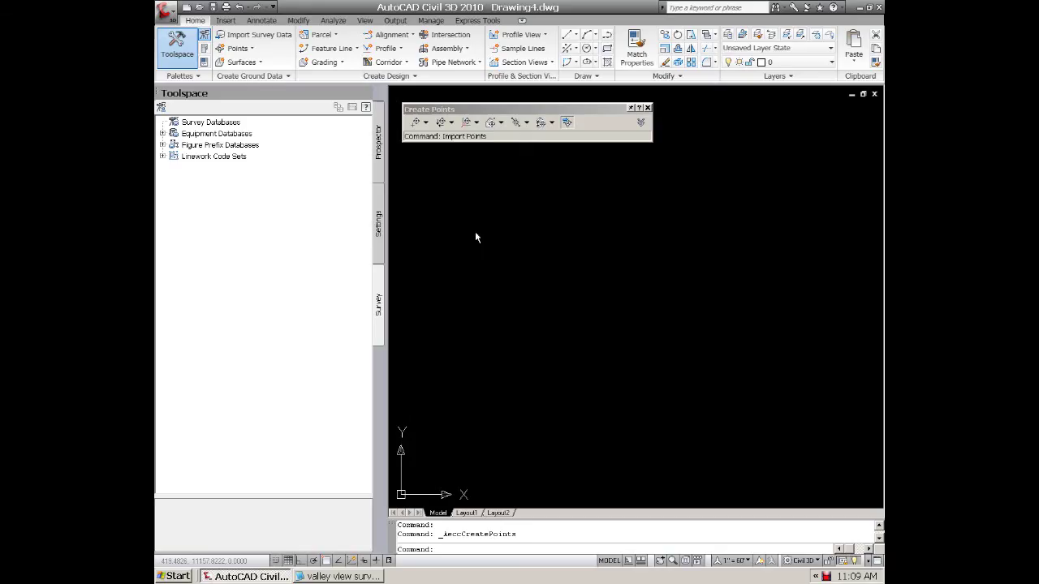
- Zoom to extents with Z, E, then zoom in until the point labels are readable
left_click(476, 278)
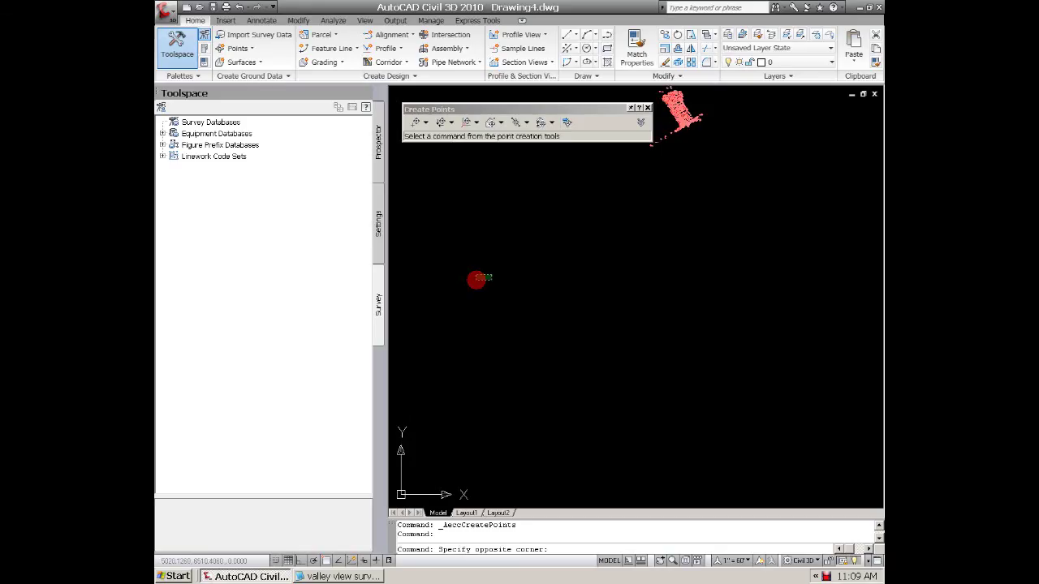
left_click(475, 243)
type("z")
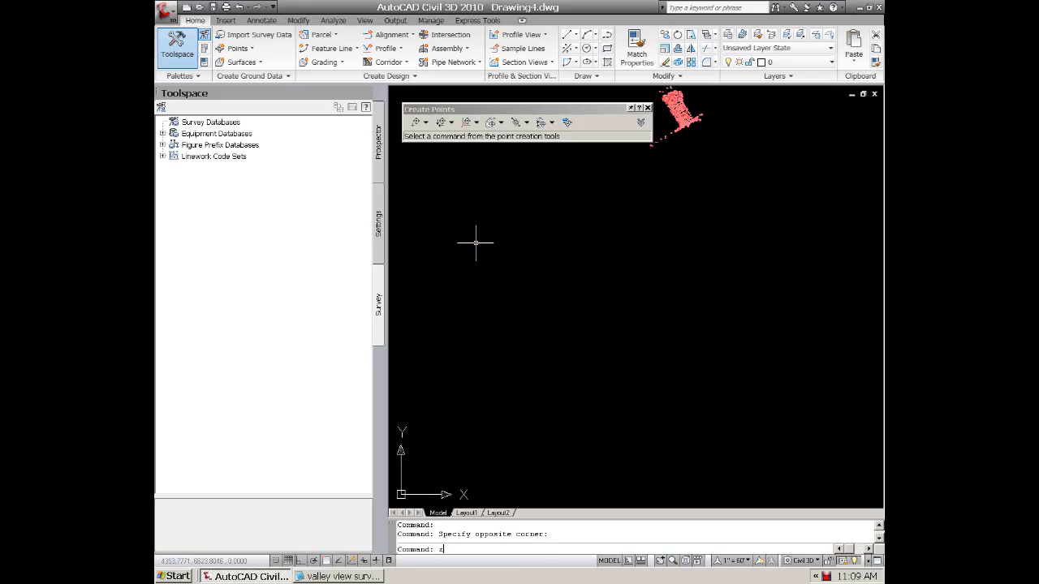
key("Return")
type("e")
key("Return")
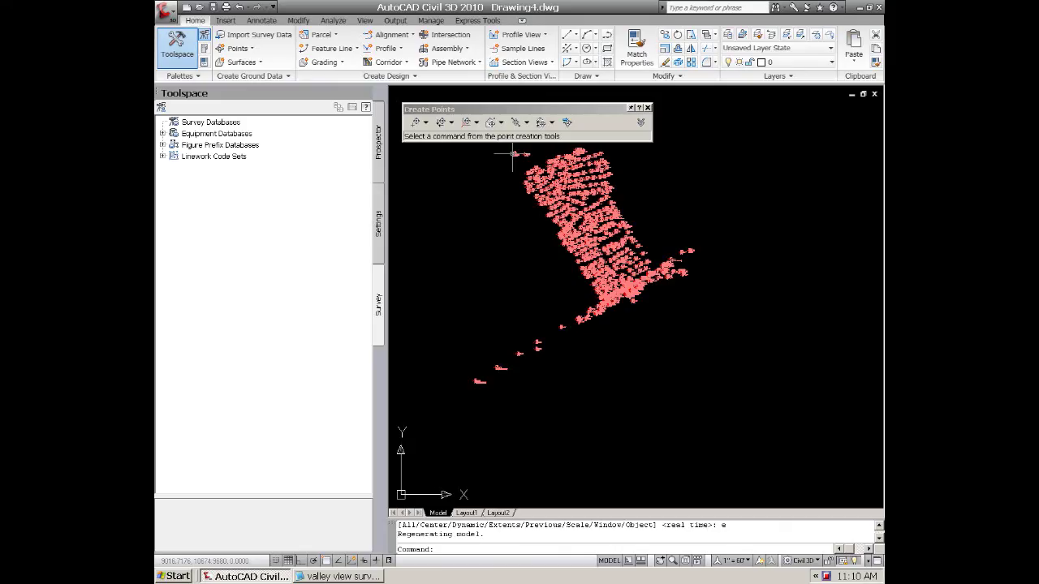
scroll(588, 210, "up", 2)
scroll(520, 257, "up", 1)
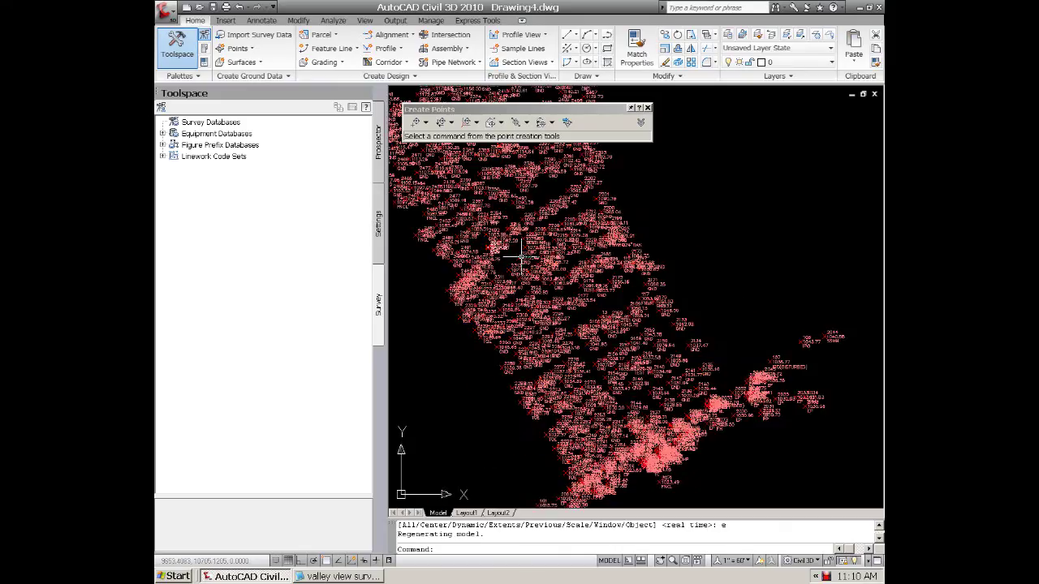
scroll(520, 257, "down", 2)
scroll(583, 323, "up", 2)
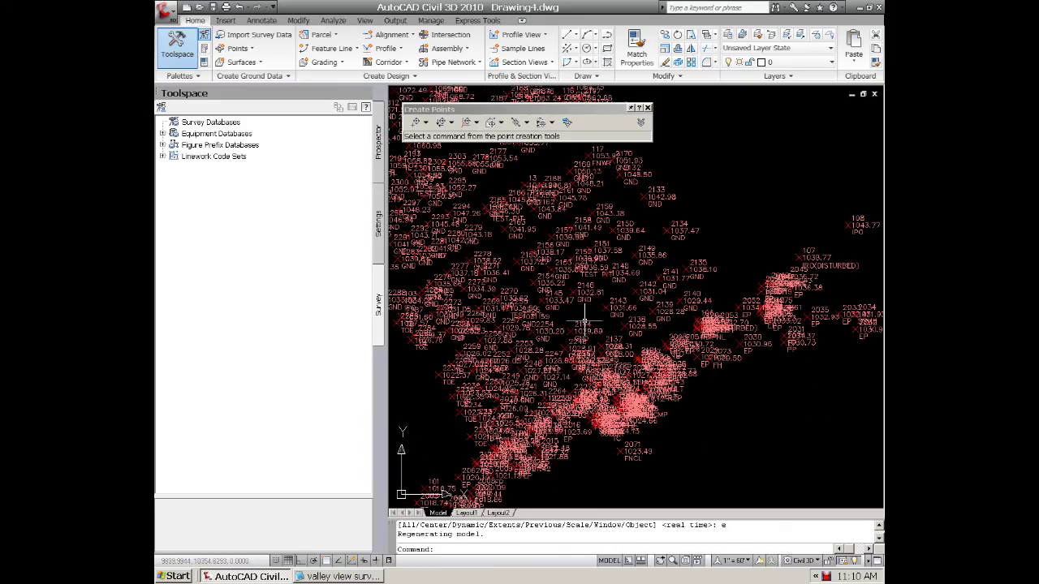
- Set the drawing's annotation scale to 1" = 20' from the status bar
left_click(742, 560)
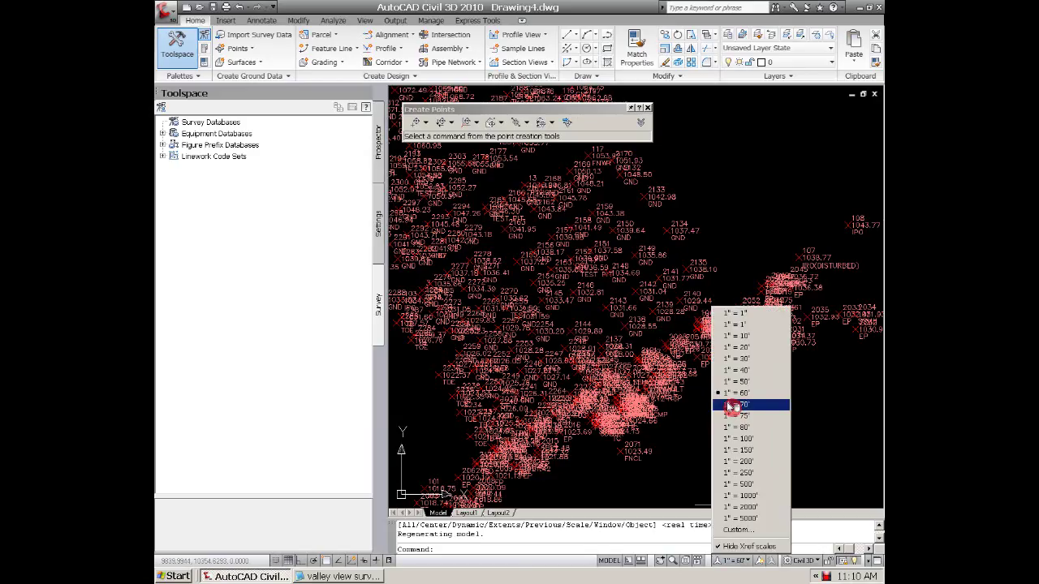
left_click(739, 347)
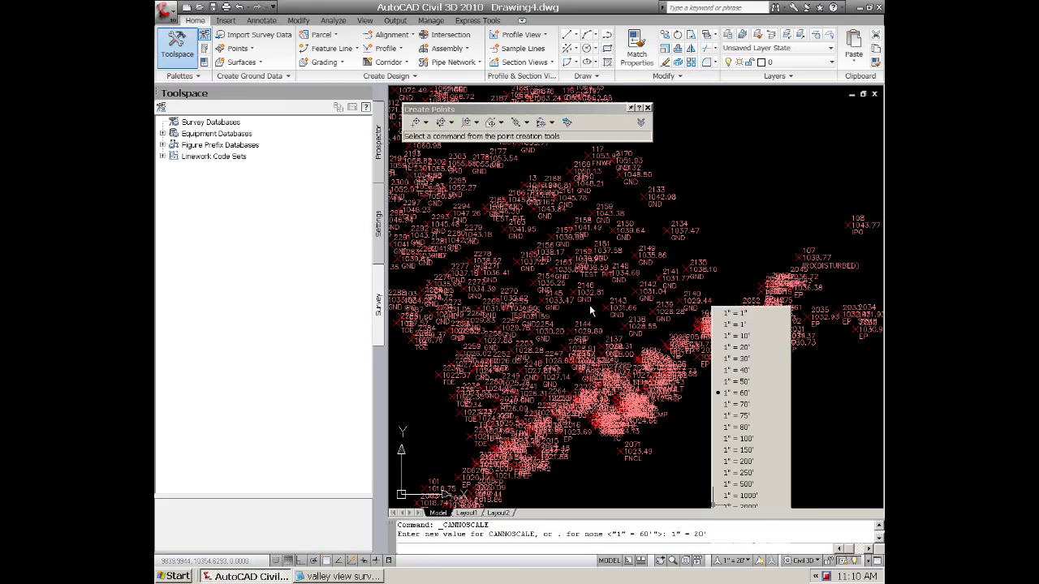
scroll(589, 305, "up", 5)
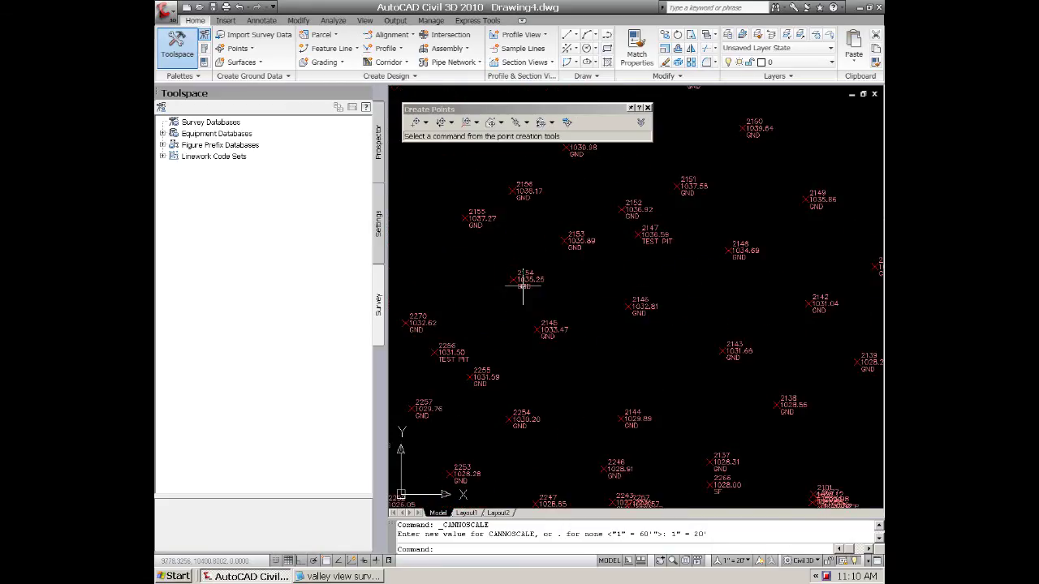
scroll(523, 288, "down", 1)
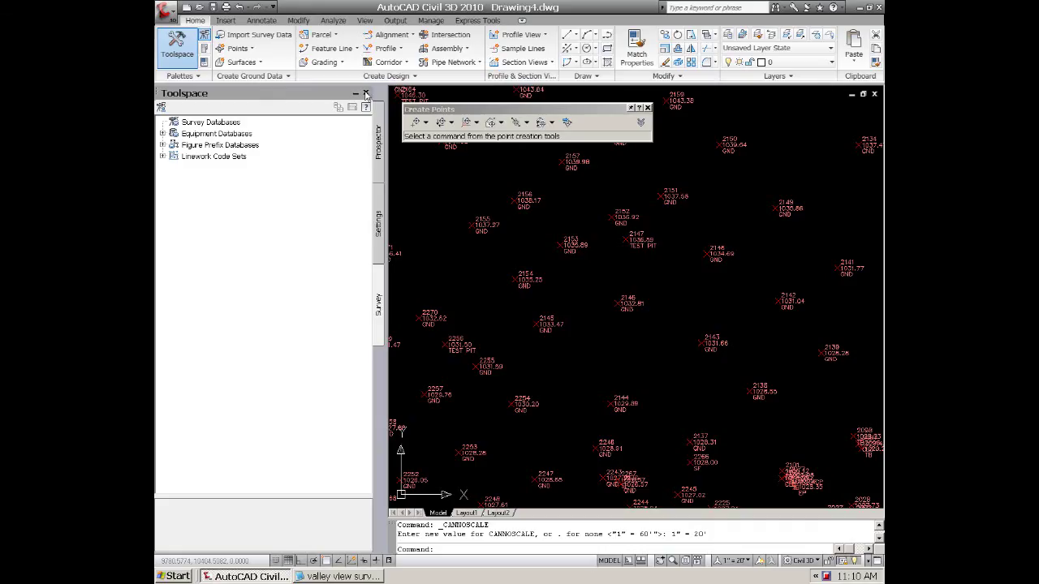
left_click(376, 130)
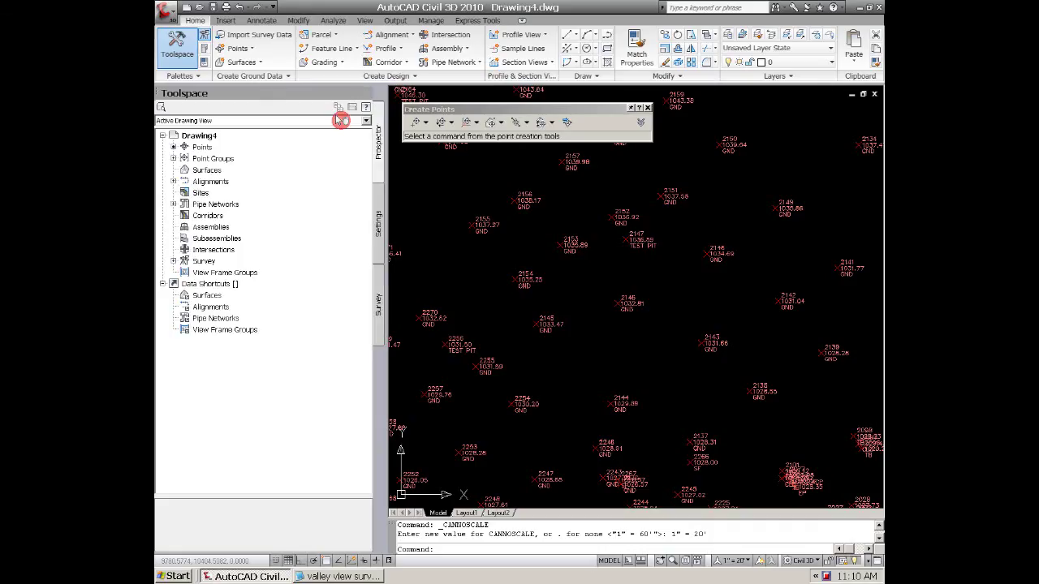
scroll(545, 251, "down", 5)
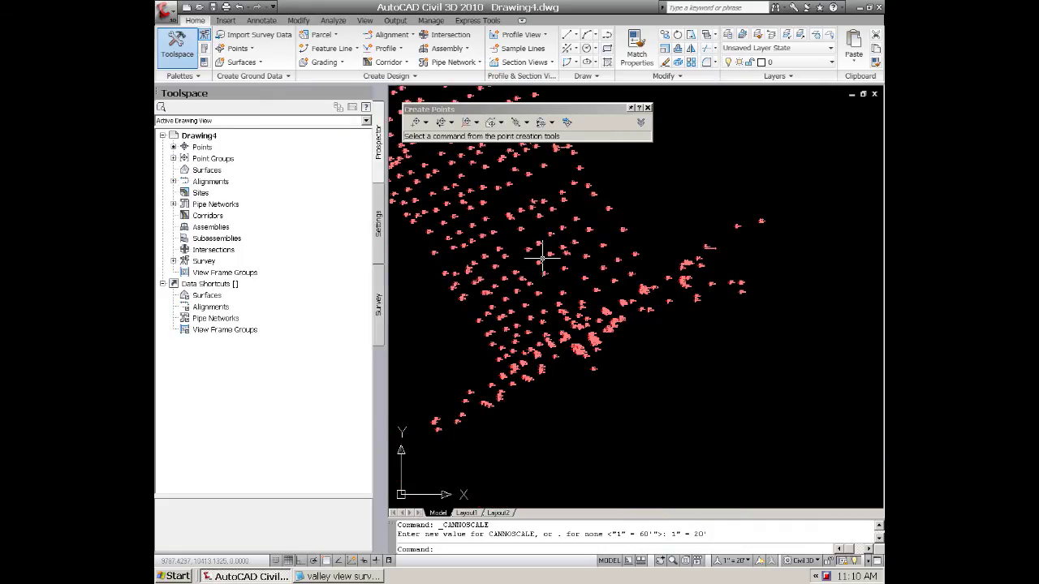
scroll(502, 184, "down", 3)
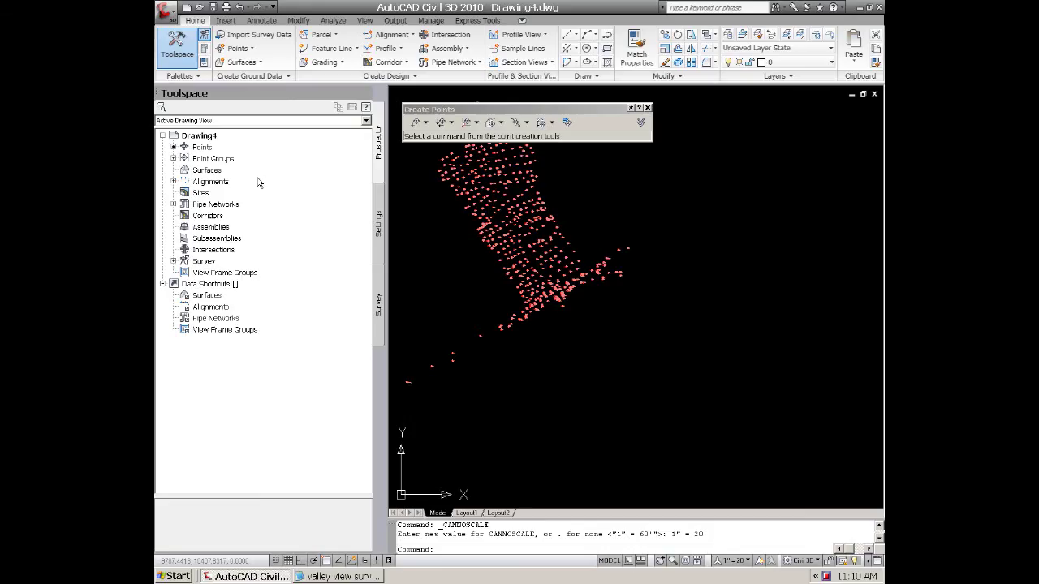
scroll(542, 245, "up", 4)
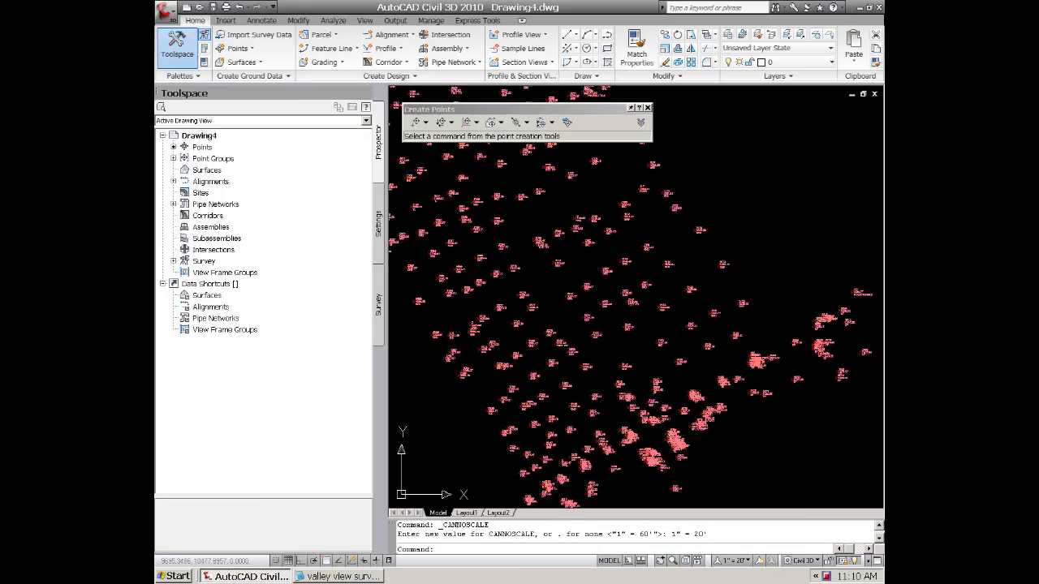
scroll(506, 277, "up", 3)
scroll(505, 276, "down", 4)
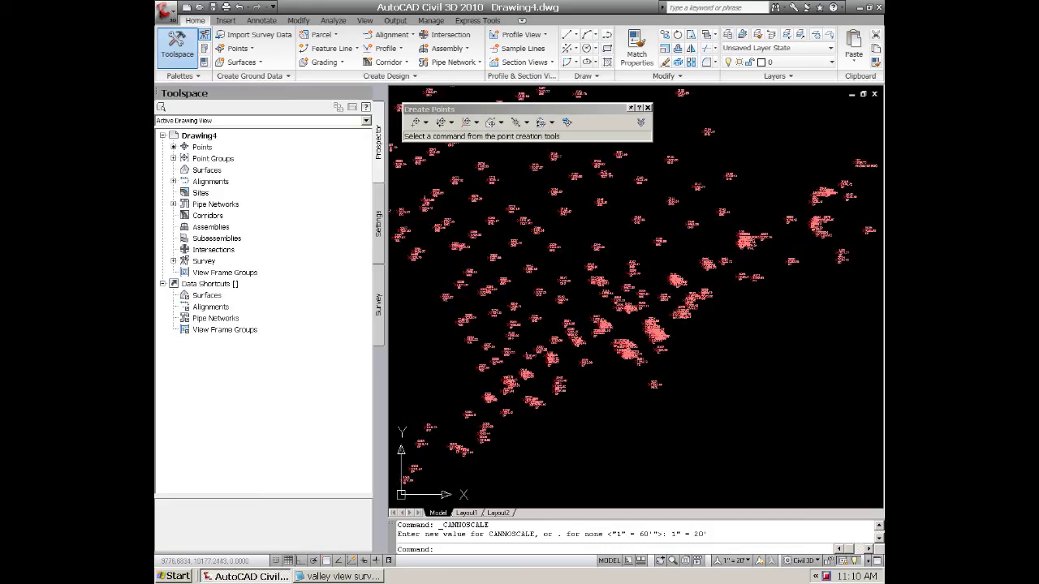
scroll(518, 375, "up", 5)
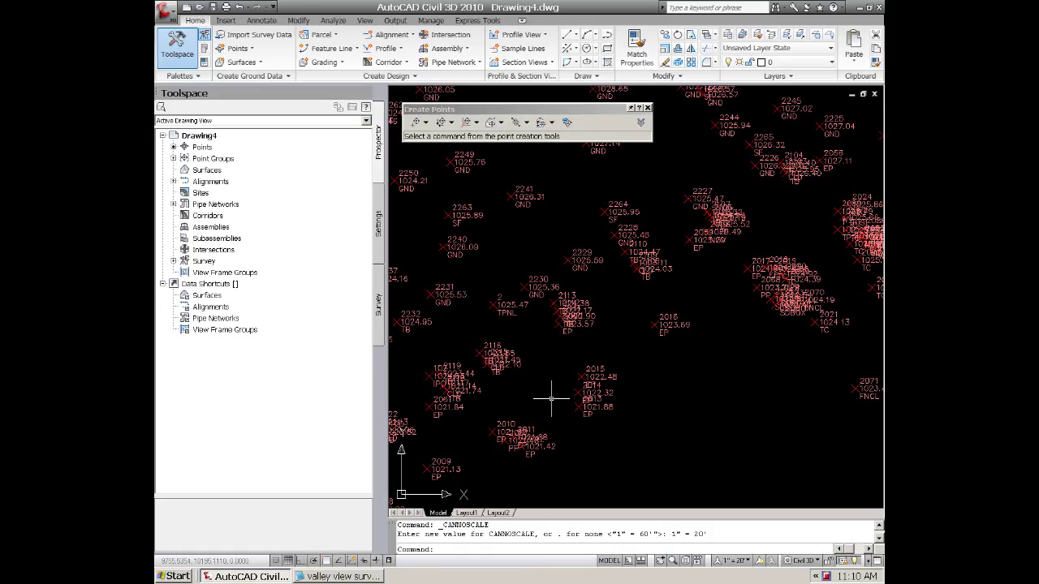
scroll(552, 398, "down", 4)
scroll(505, 354, "up", 3)
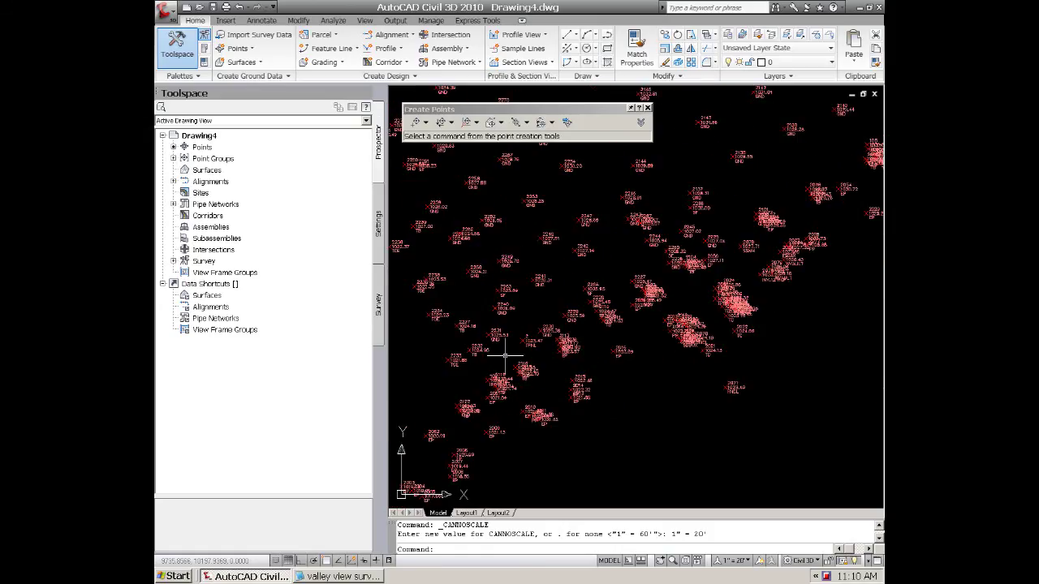
scroll(504, 354, "up", 2)
scroll(481, 298, "down", 3)
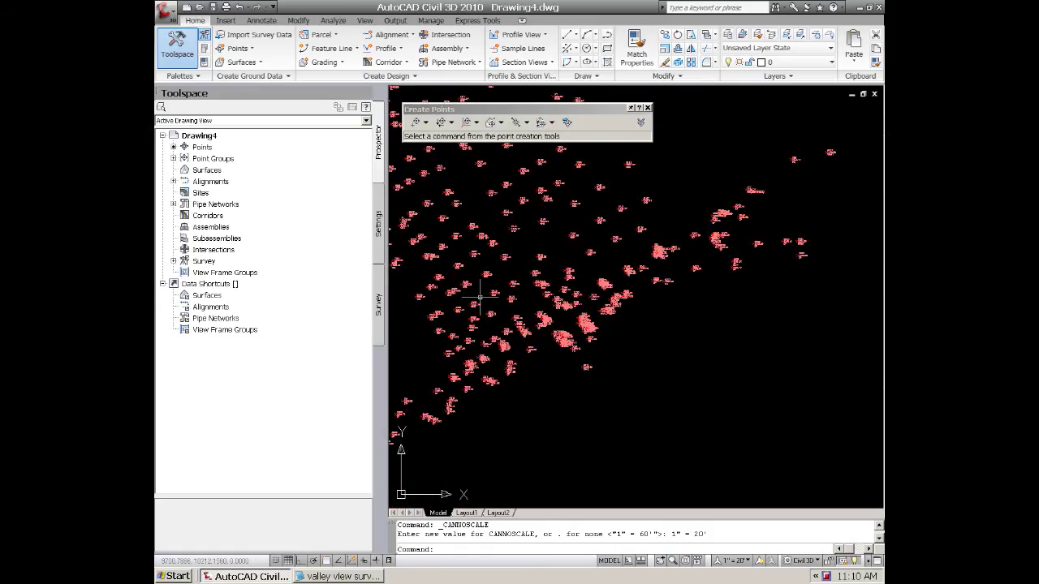
scroll(480, 298, "up", 2)
scroll(465, 332, "down", 3)
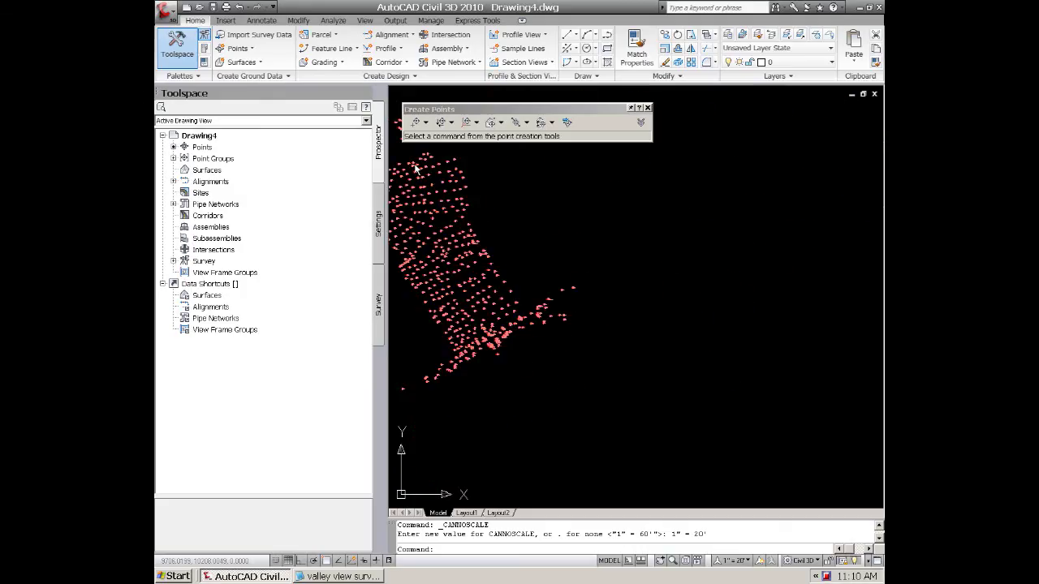
scroll(430, 191, "down", 1)
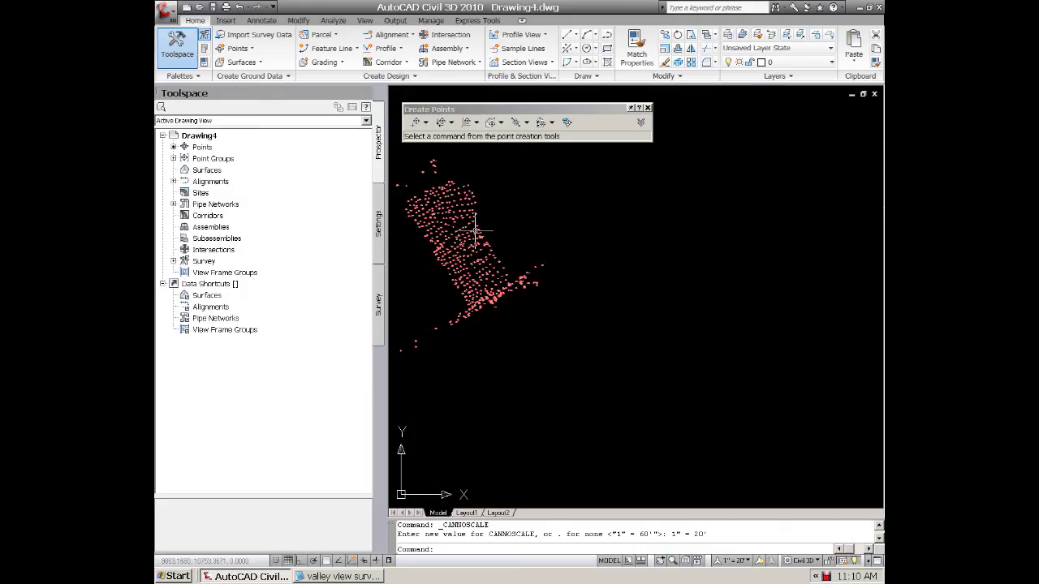
- Expand Point Groups in Prospector and enlarge the list pane below the tree
left_click(171, 153)
double_click(191, 158)
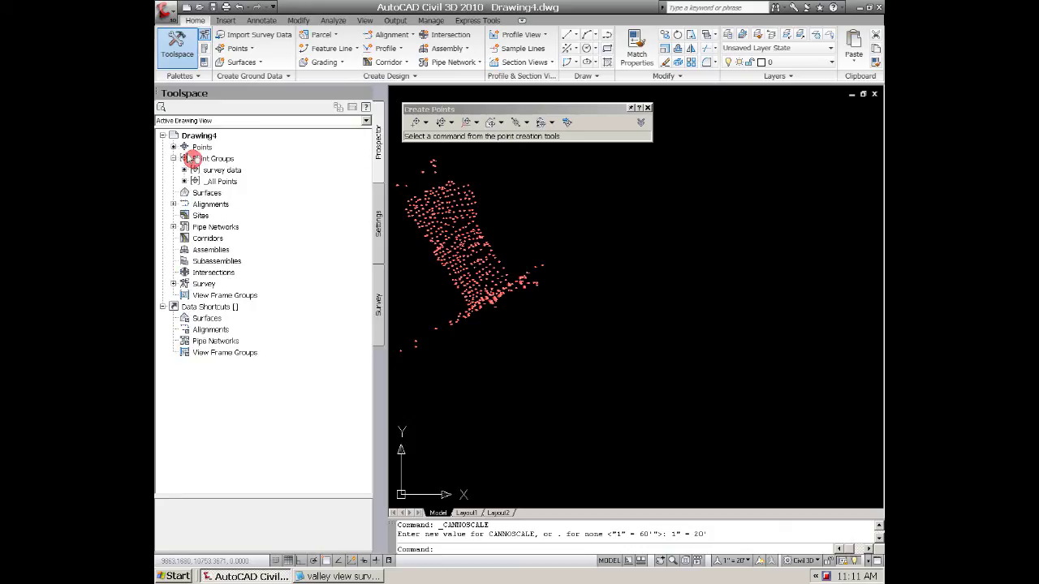
left_click(192, 158)
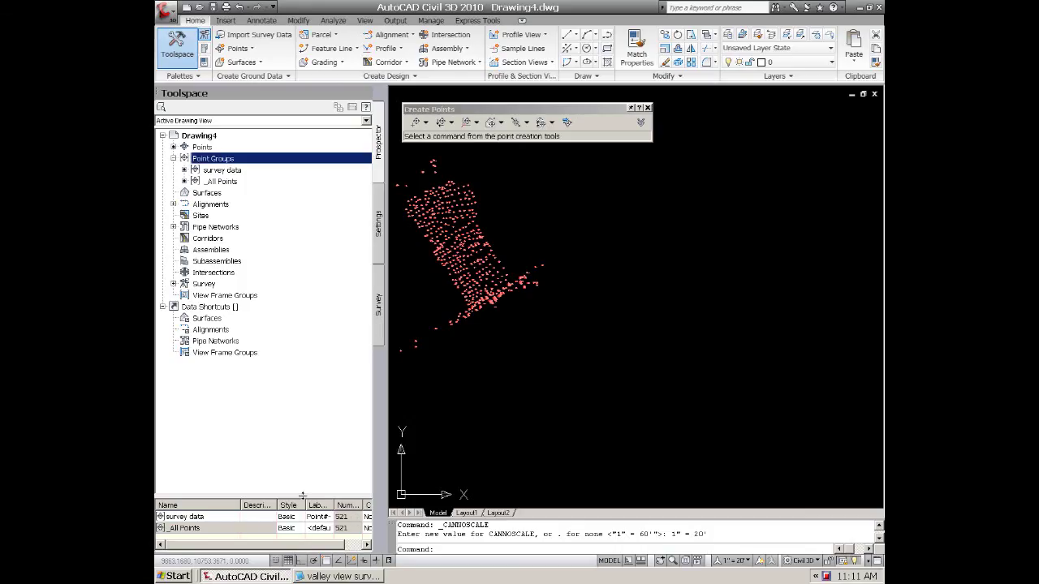
left_click_drag(302, 497, 293, 428)
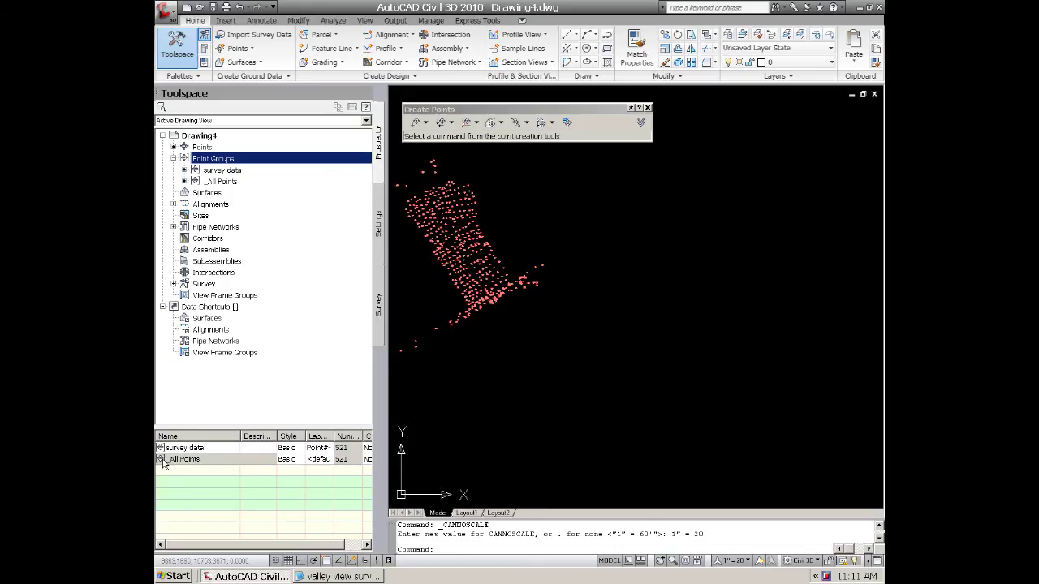
- List the survey data group's points and select point number 2
left_click(187, 170)
left_click(302, 452)
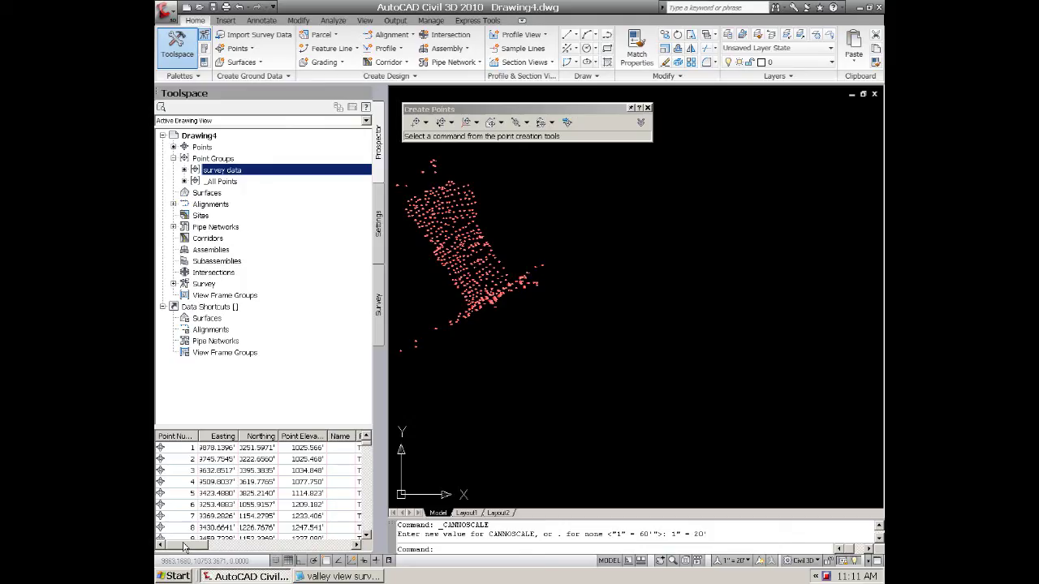
left_click_drag(185, 548, 167, 543)
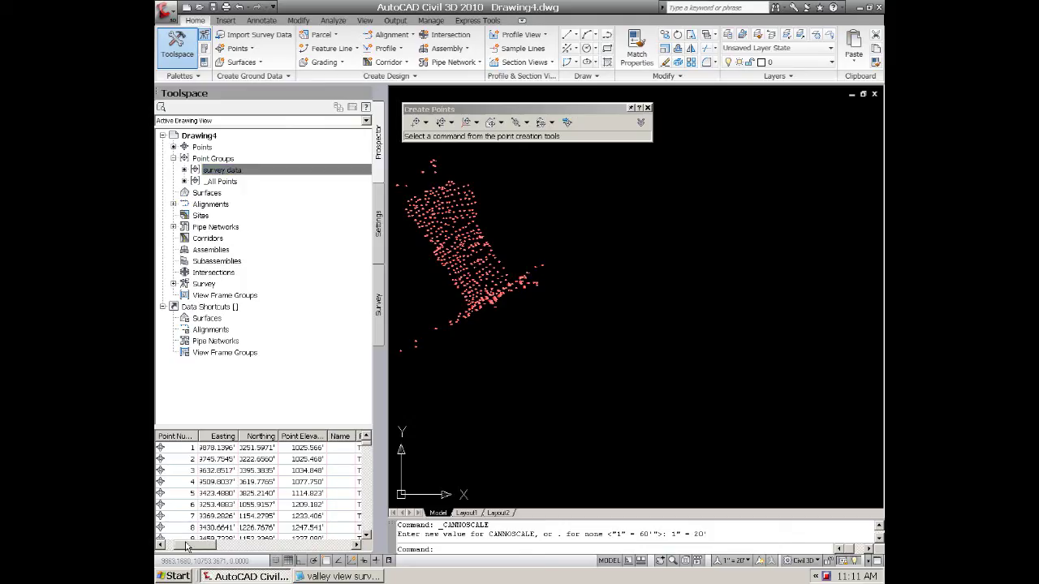
left_click_drag(188, 548, 229, 473)
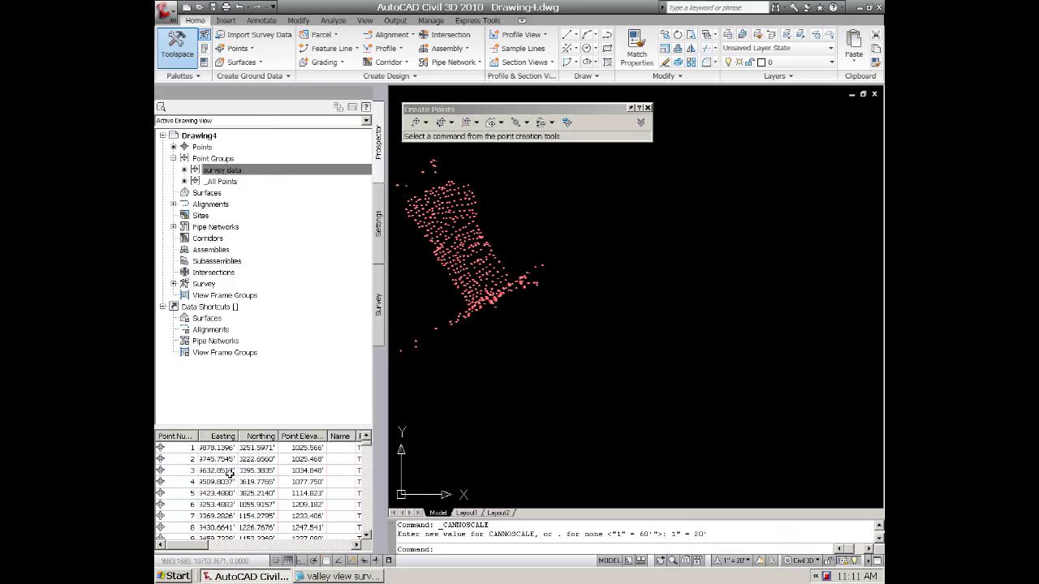
left_click(230, 460)
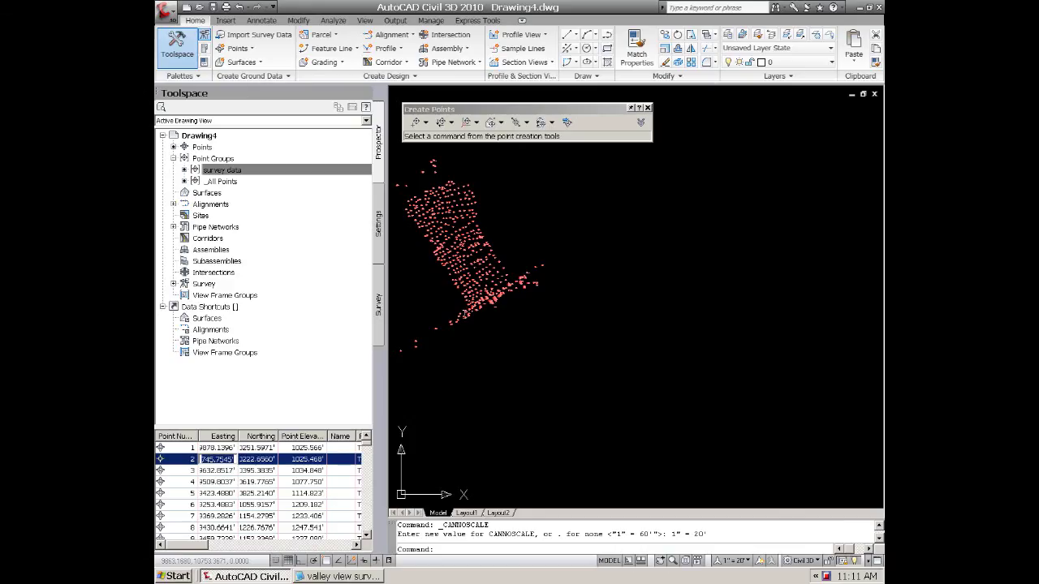
left_click(502, 346)
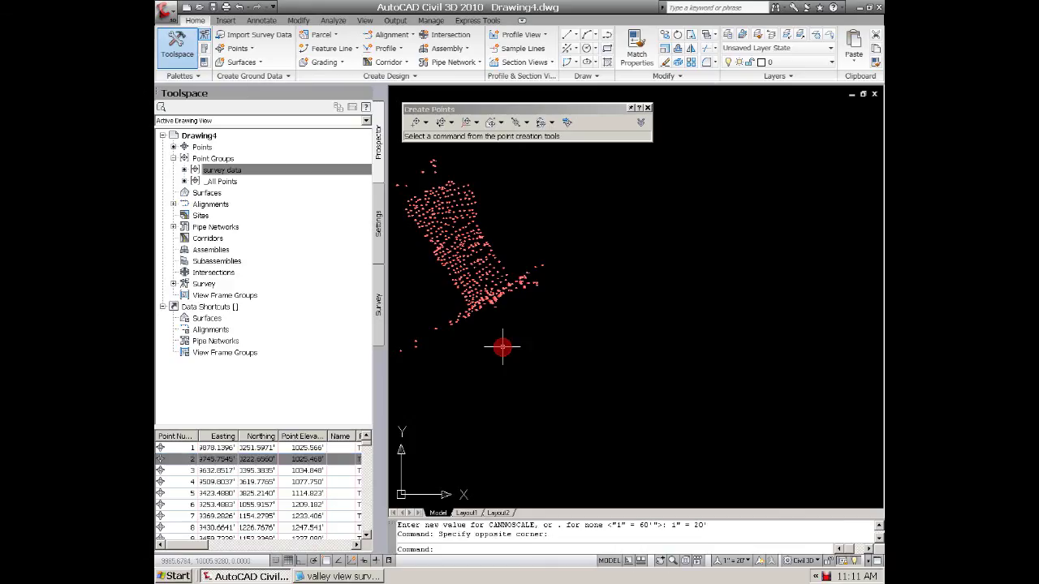
- Place a manual point with description 'pnt' and elevation 1000
left_click(427, 123)
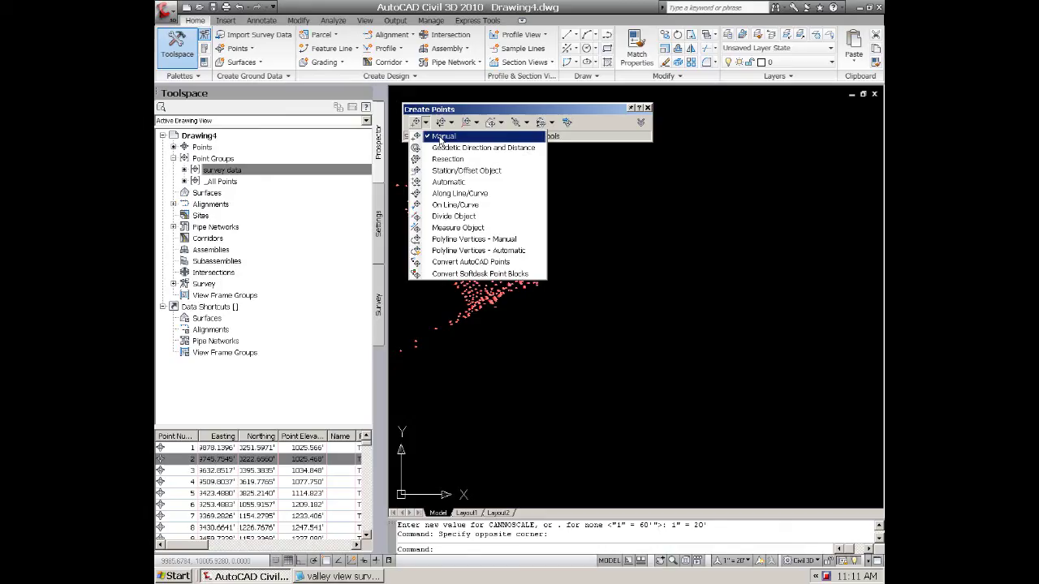
left_click(440, 138)
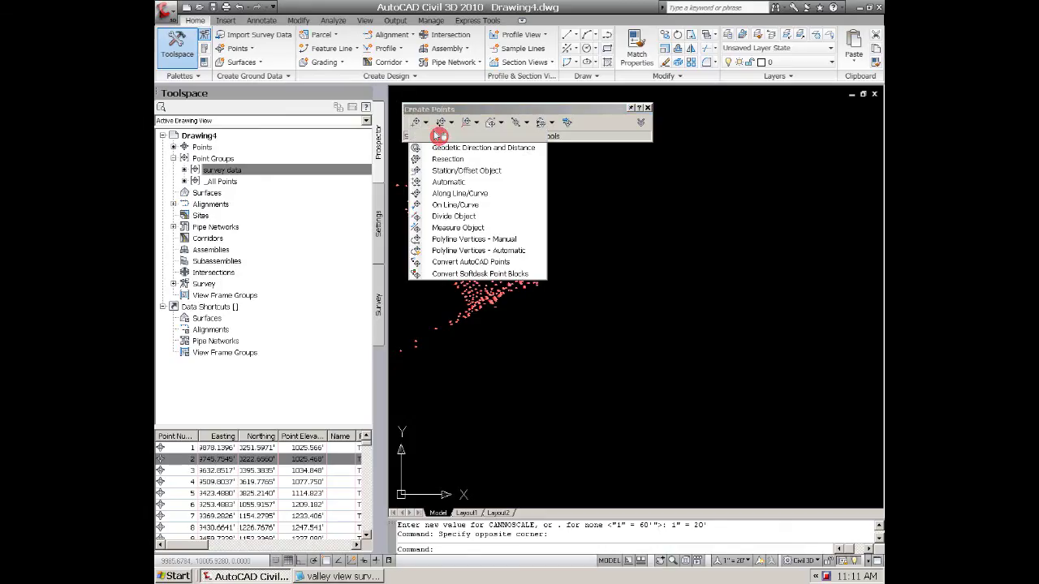
scroll(486, 242, "up", 2)
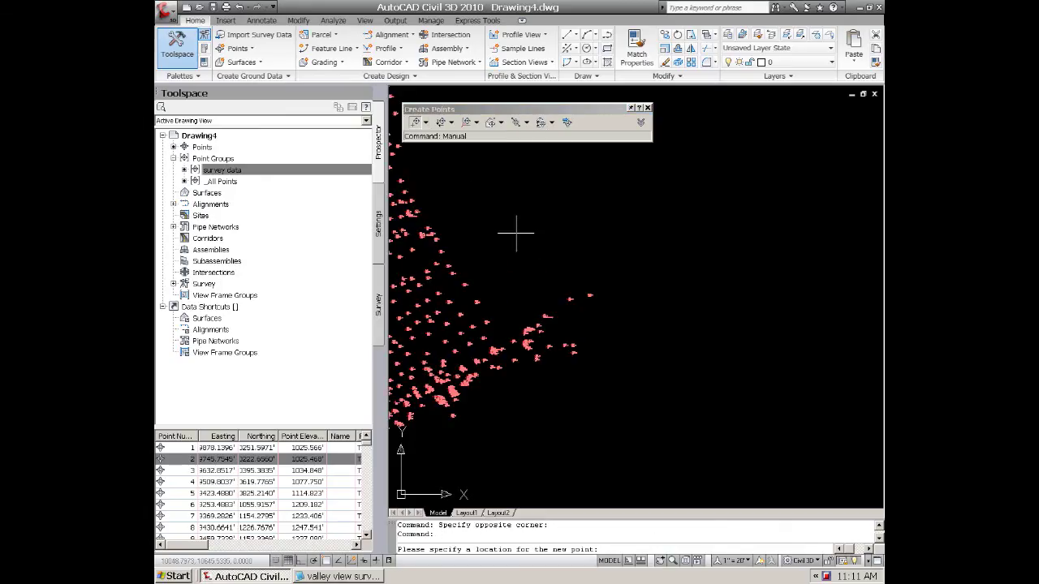
scroll(513, 243, "up", 1)
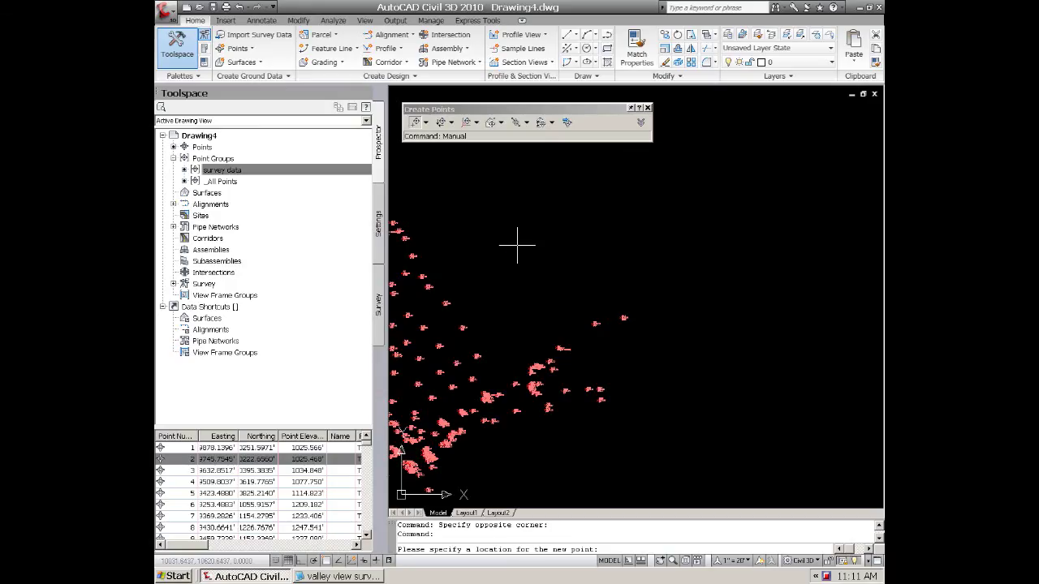
left_click(517, 245)
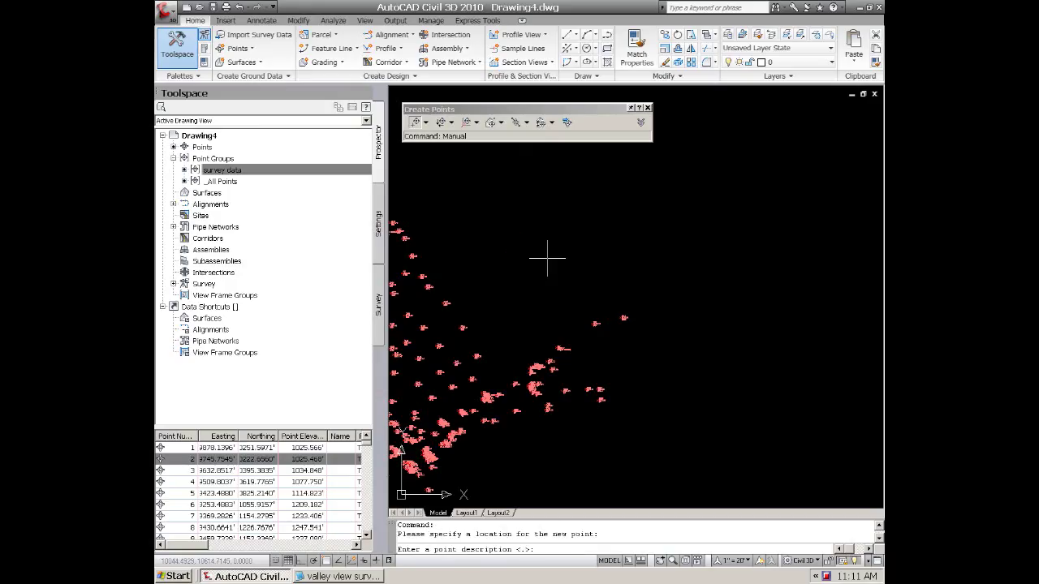
type("pnt")
key("Return")
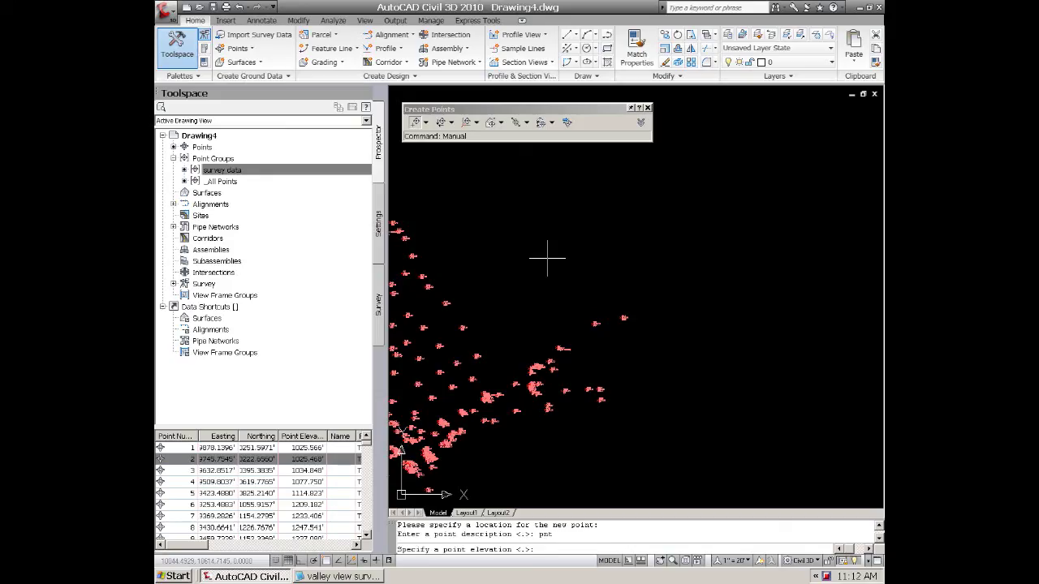
type("1000")
key("Return")
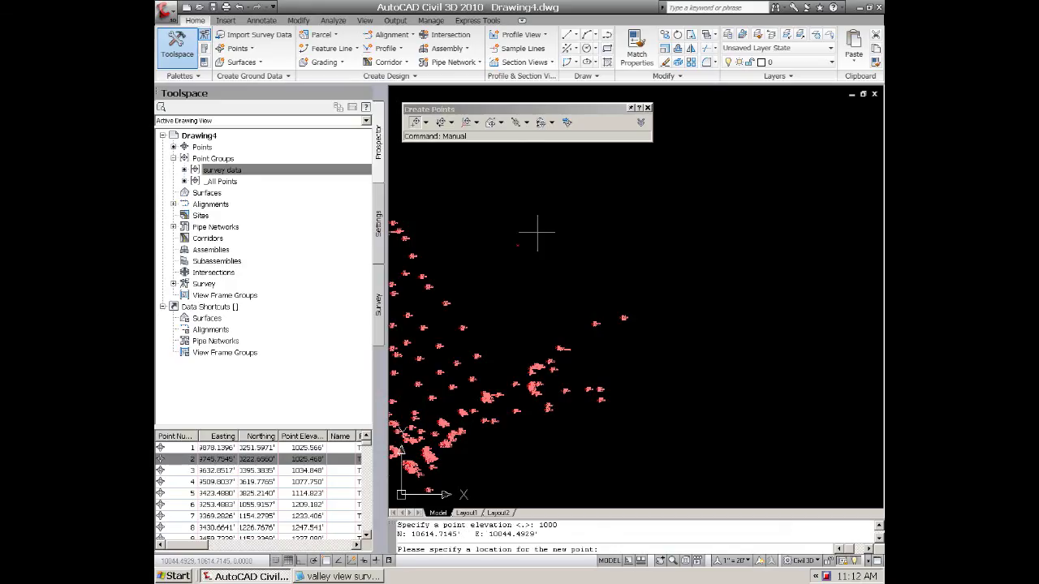
scroll(537, 233, "up", 4)
scroll(522, 247, "up", 2)
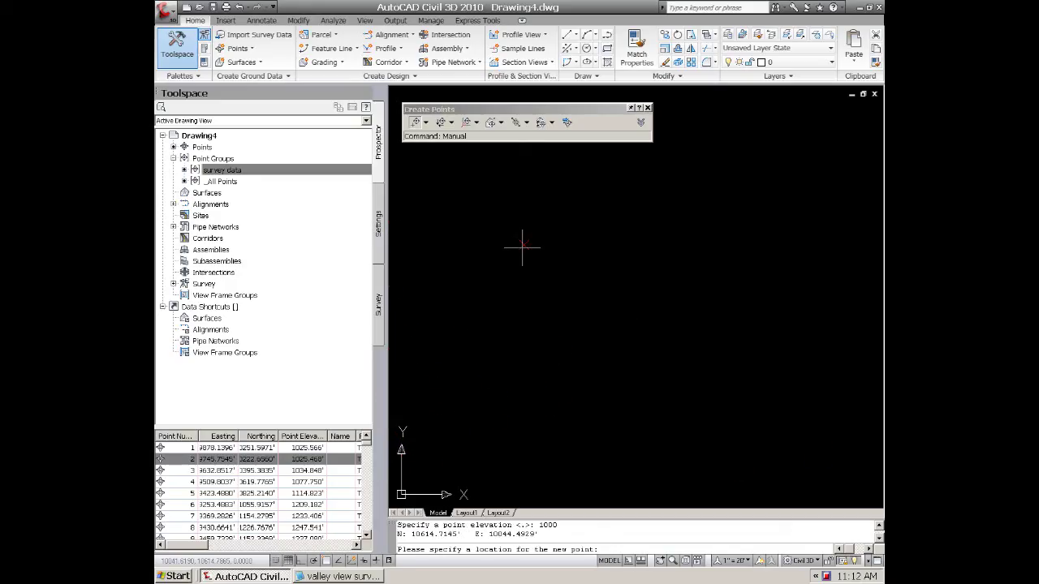
scroll(524, 250, "down", 5)
scroll(526, 250, "down", 1)
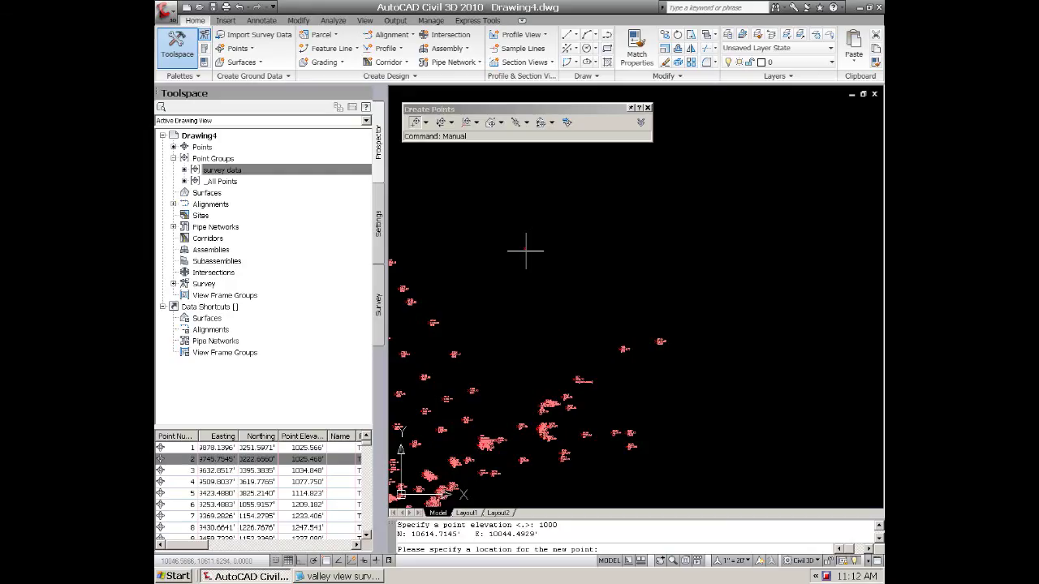
scroll(523, 254, "up", 3)
- End point creation and regenerate the drawing with REGEN
key("Escape")
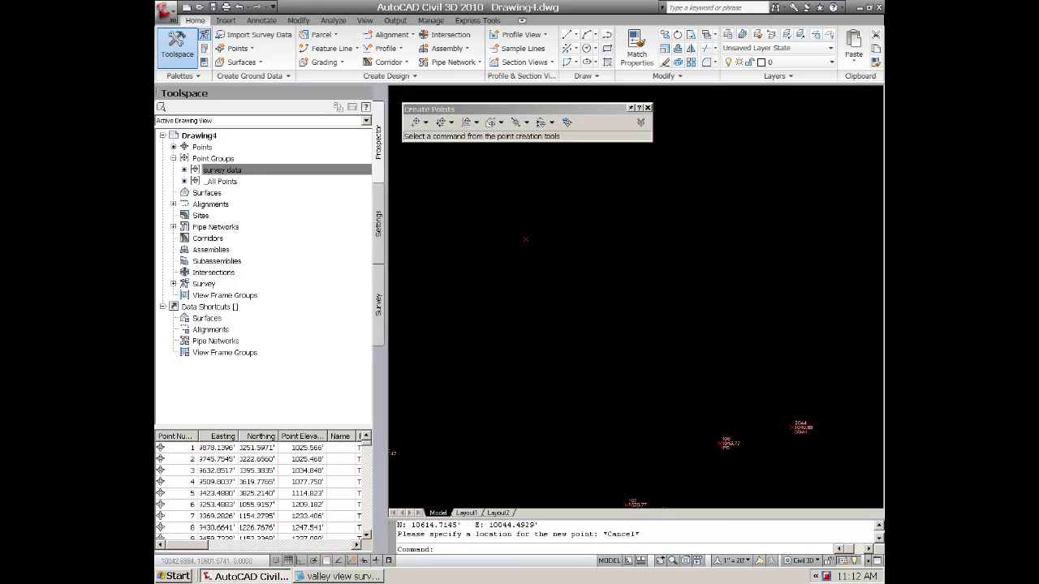
type("rege")
type("n")
key("Return")
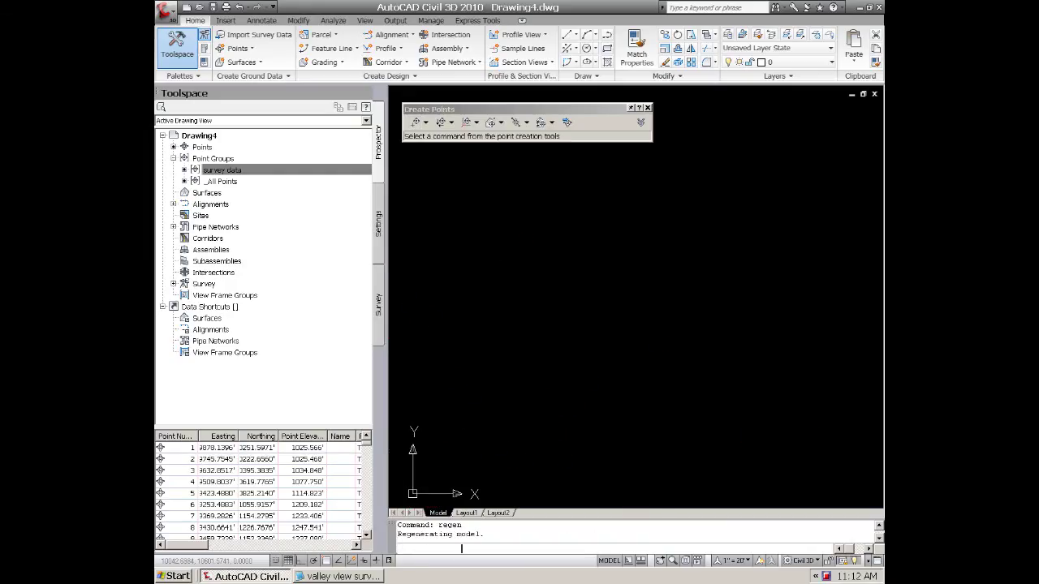
scroll(526, 253, "down", 1)
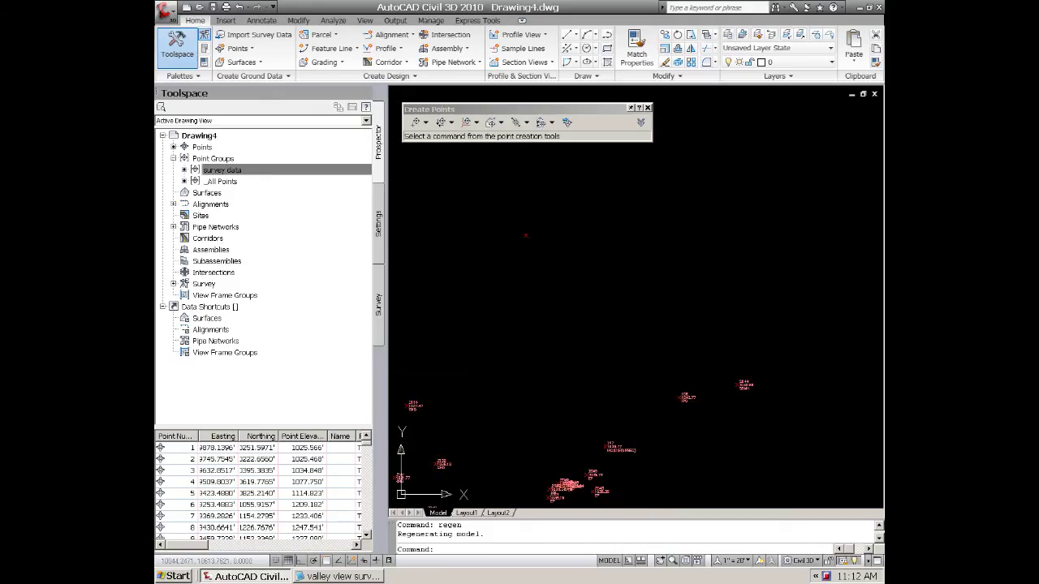
scroll(512, 240, "up", 2)
scroll(524, 237, "up", 3)
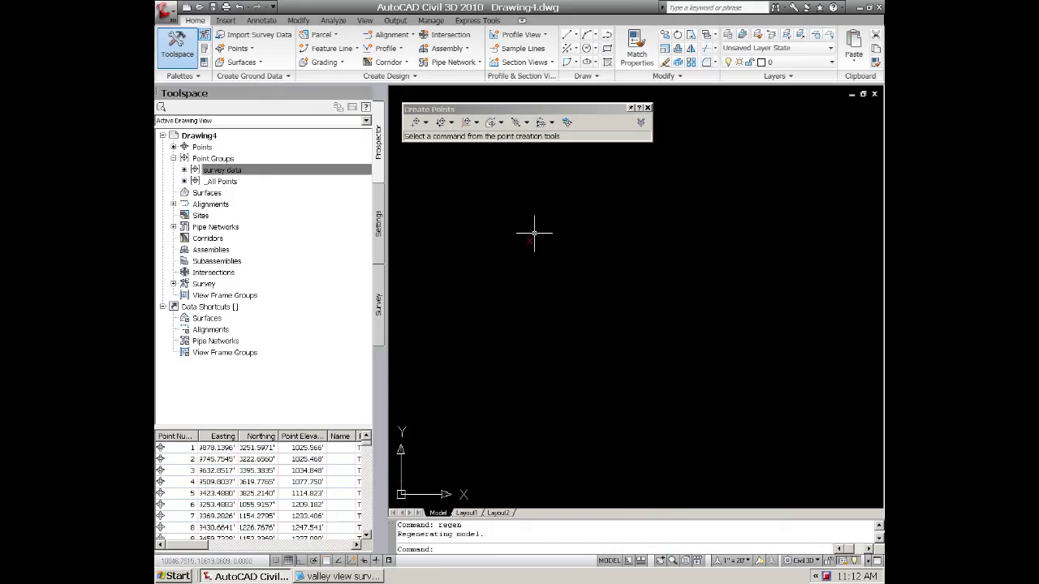
scroll(511, 232, "down", 1)
scroll(503, 323, "down", 3)
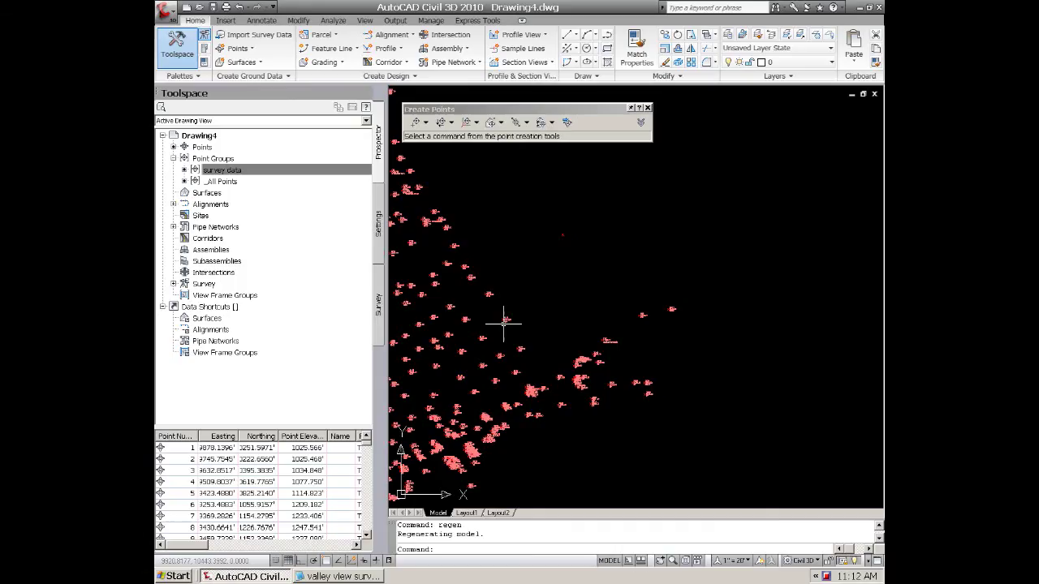
scroll(503, 322, "up", 1)
scroll(534, 210, "up", 3)
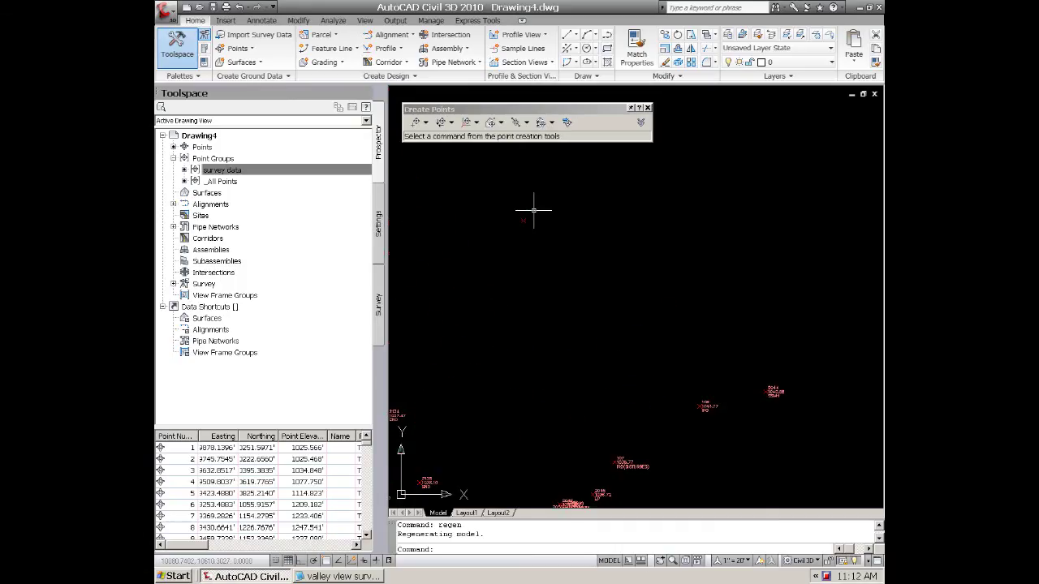
scroll(514, 236, "up", 2)
scroll(512, 232, "up", 2)
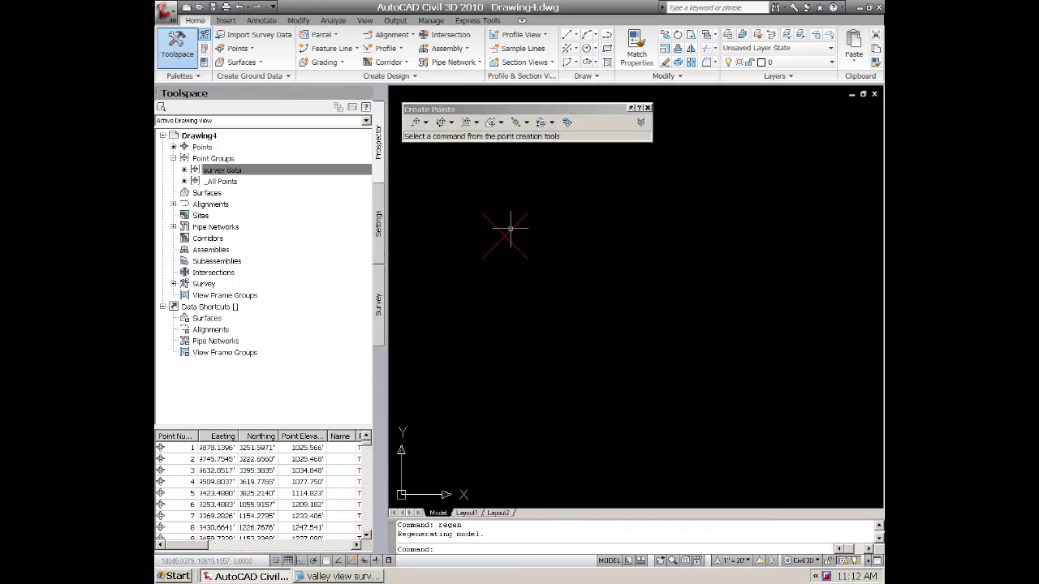
- Give the _All Points group Basic point style and Point#-Elevation-Description labels
left_click(506, 234)
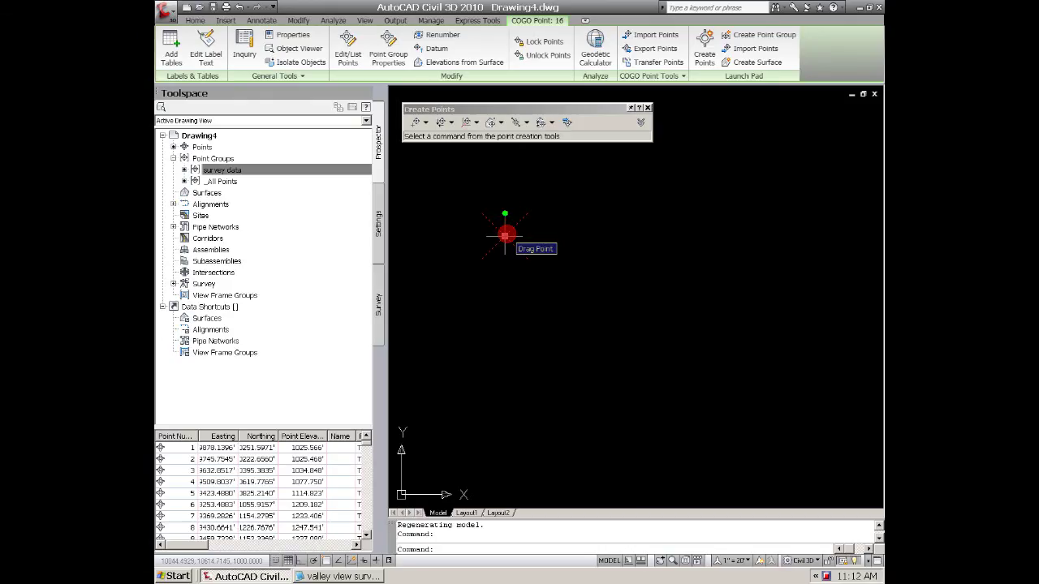
right_click(506, 234)
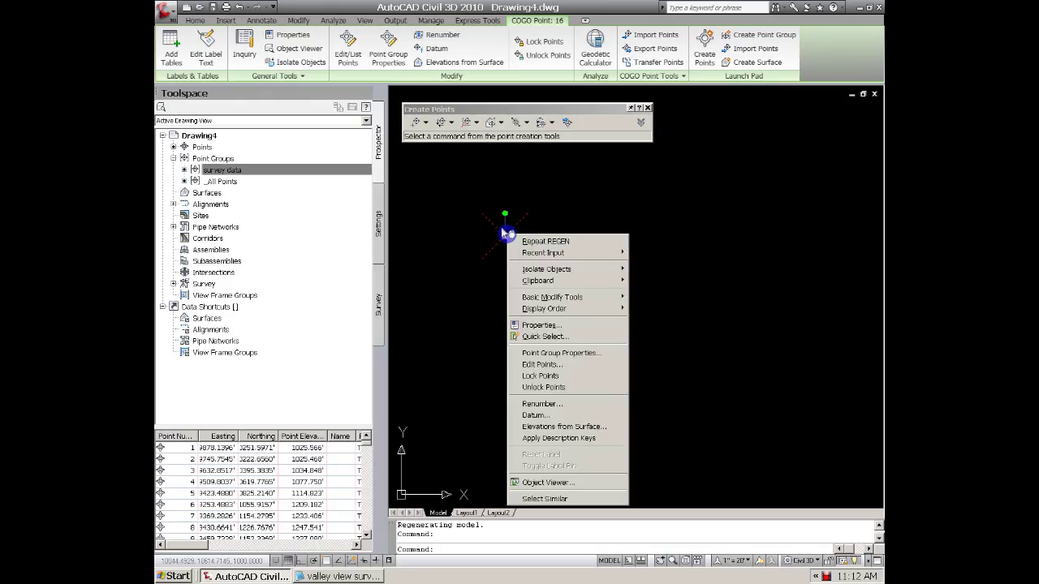
left_click(586, 358)
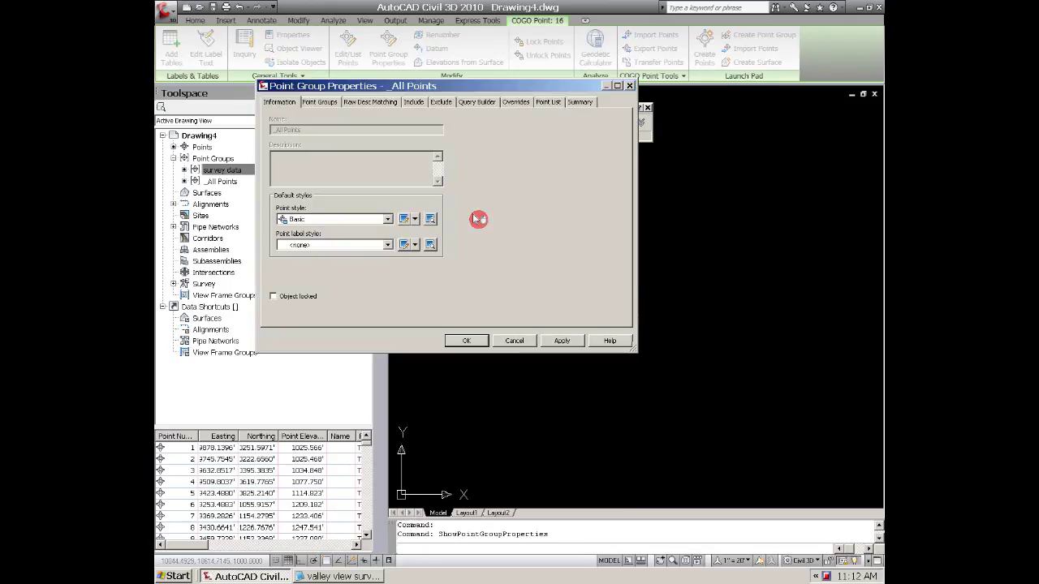
left_click(388, 220)
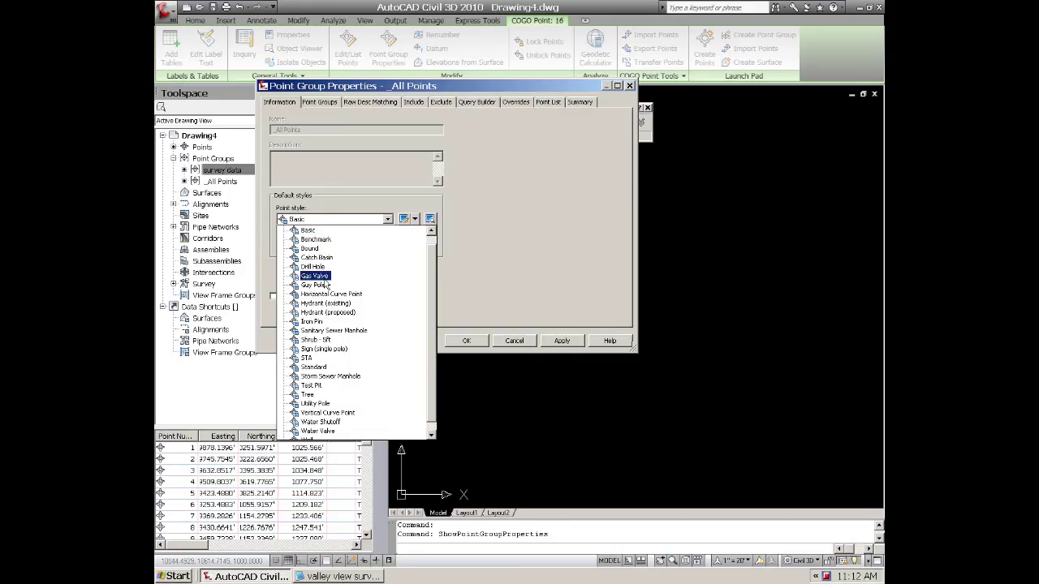
left_click(387, 242)
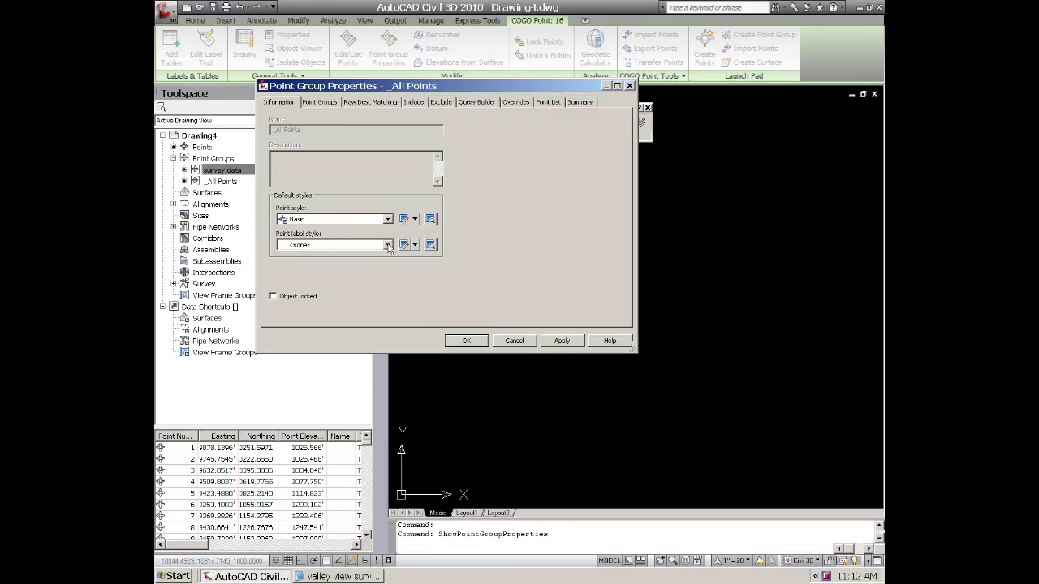
left_click(388, 246)
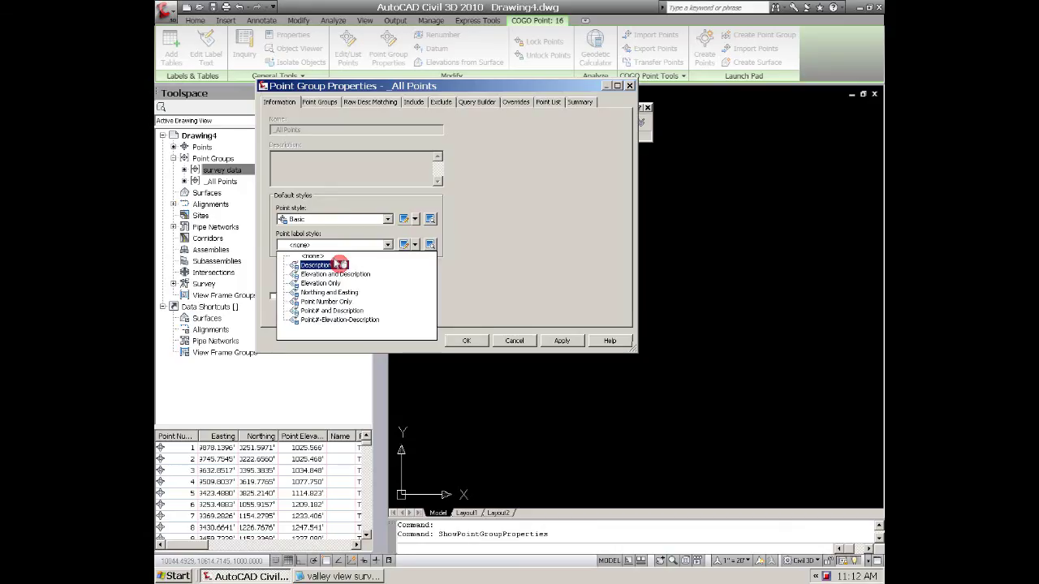
left_click(338, 320)
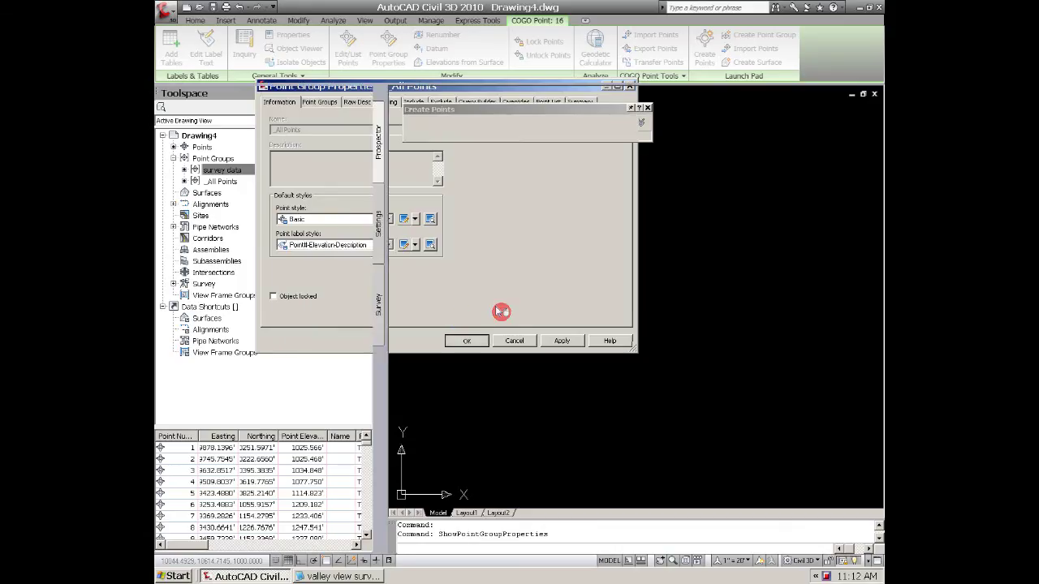
scroll(572, 283, "down", 6)
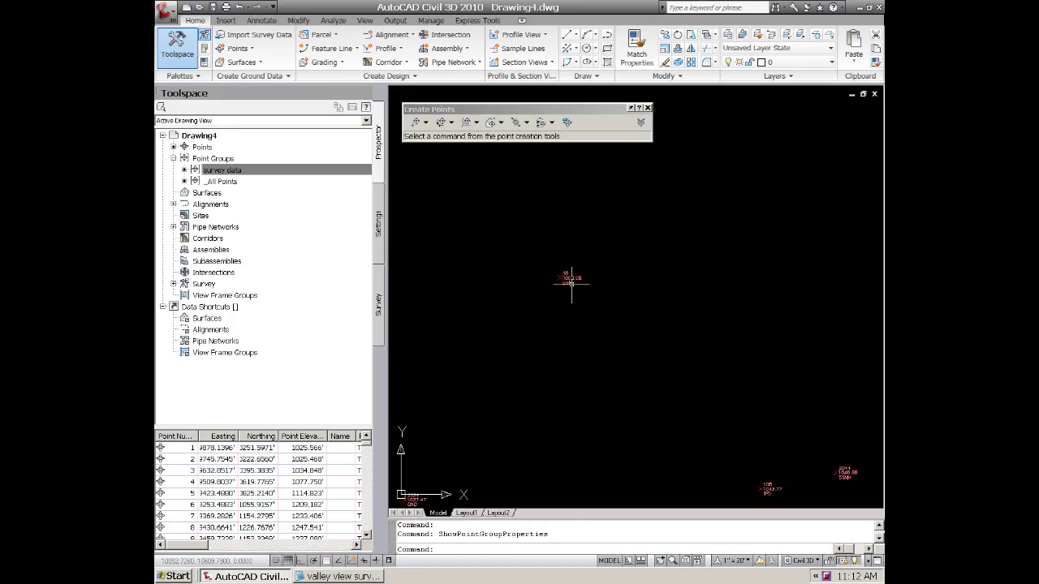
scroll(571, 283, "down", 5)
scroll(567, 280, "up", 1)
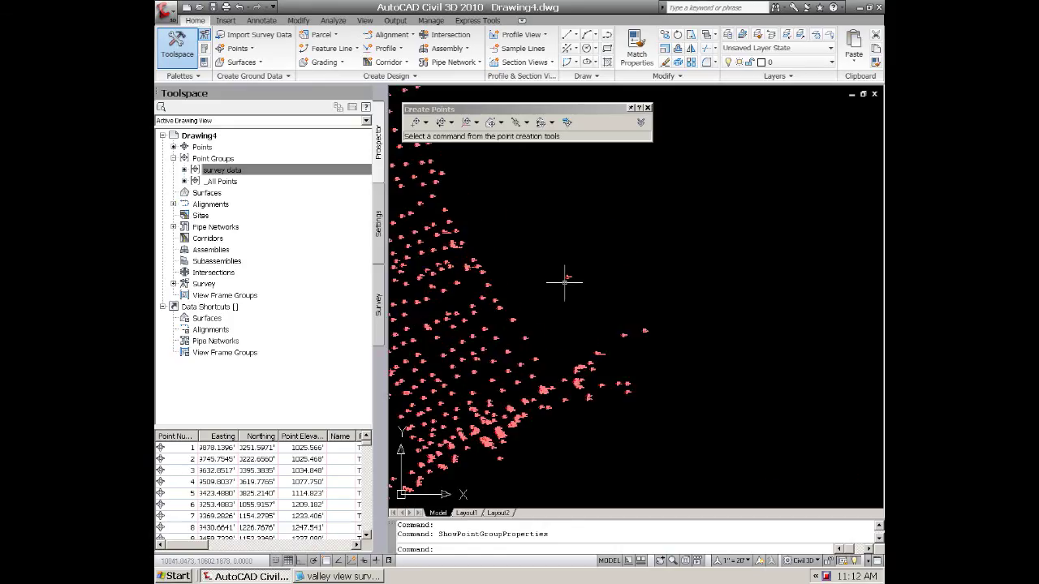
scroll(476, 304, "down", 3)
scroll(463, 294, "down", 2)
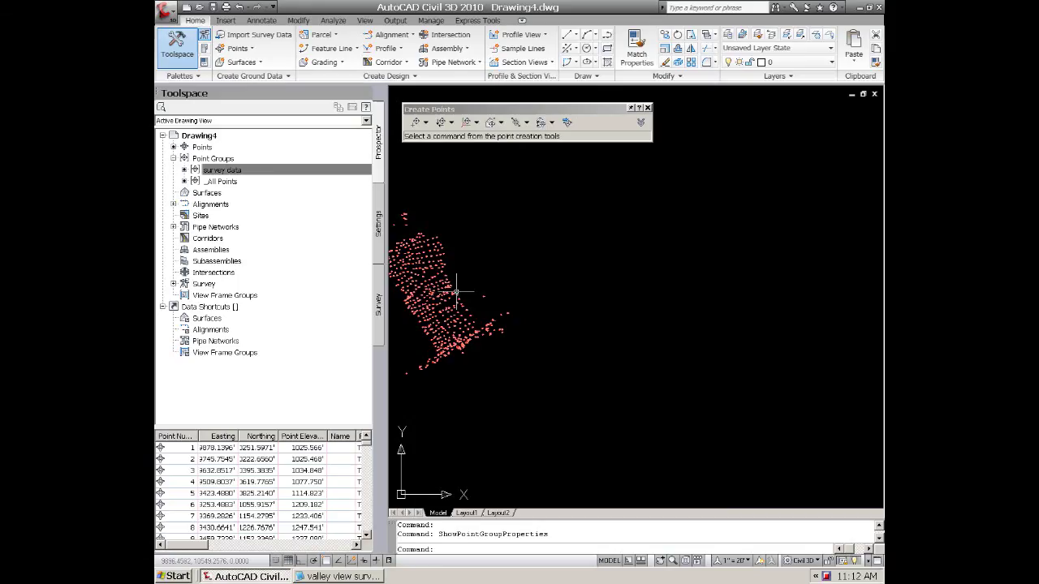
scroll(474, 290, "up", 2)
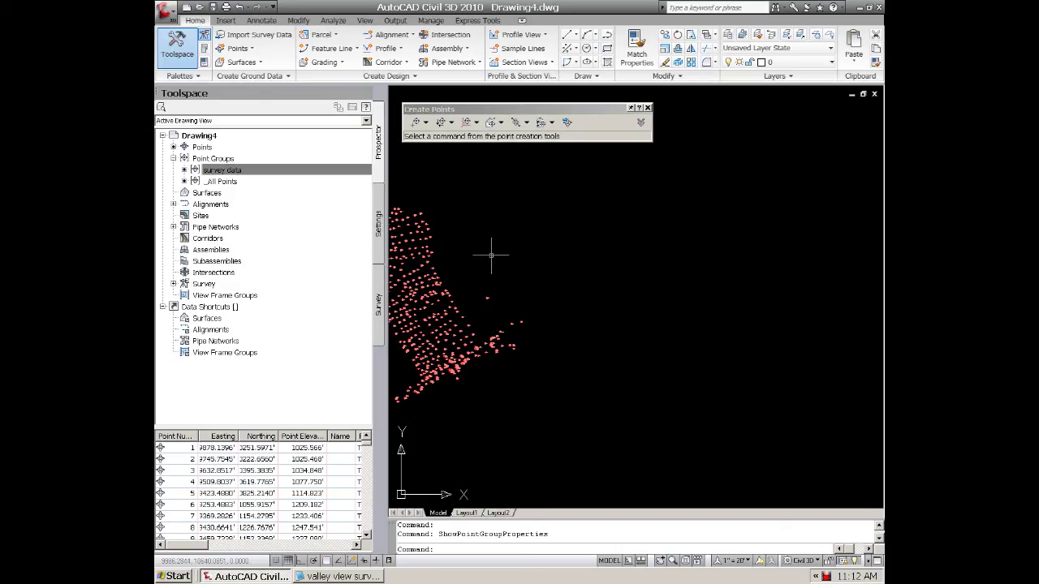
mouse_move(491, 256)
middle_mouse_down("shift")
mouse_move(519, 244)
mouse_move(483, 248)
middle_mouse_up("shift")
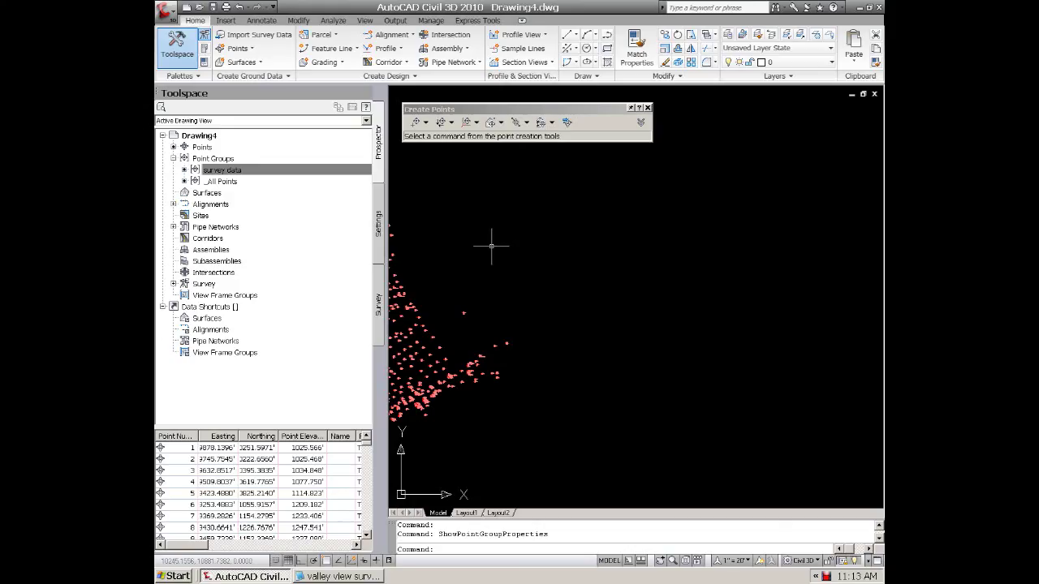
- Insert pointsldd.dwg from the surveypoints folder at 0,0,0, scale 1, with Explode checked
type("ins")
type("ert")
key("Return")
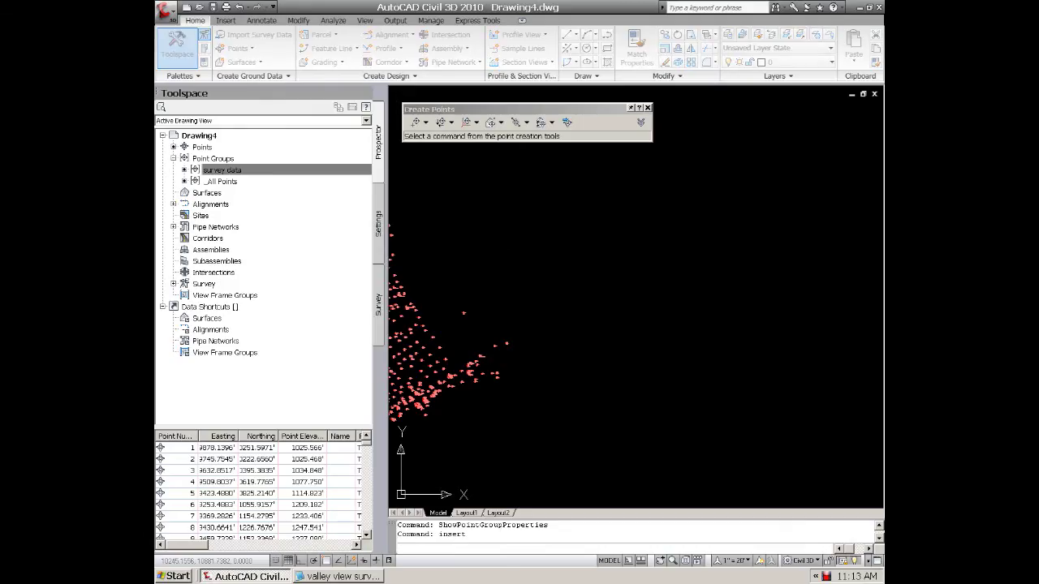
left_click(547, 216)
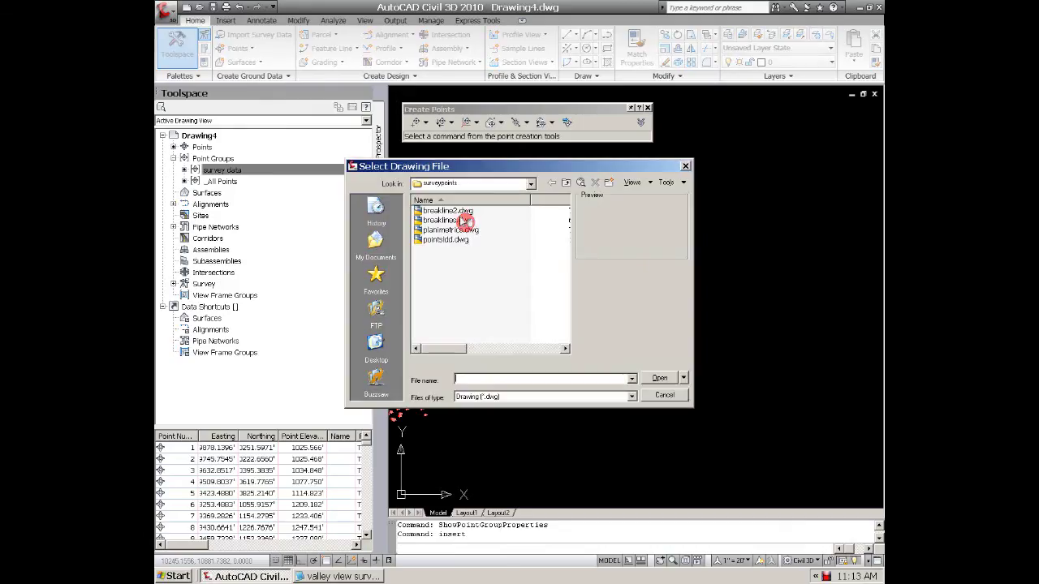
left_click(654, 377)
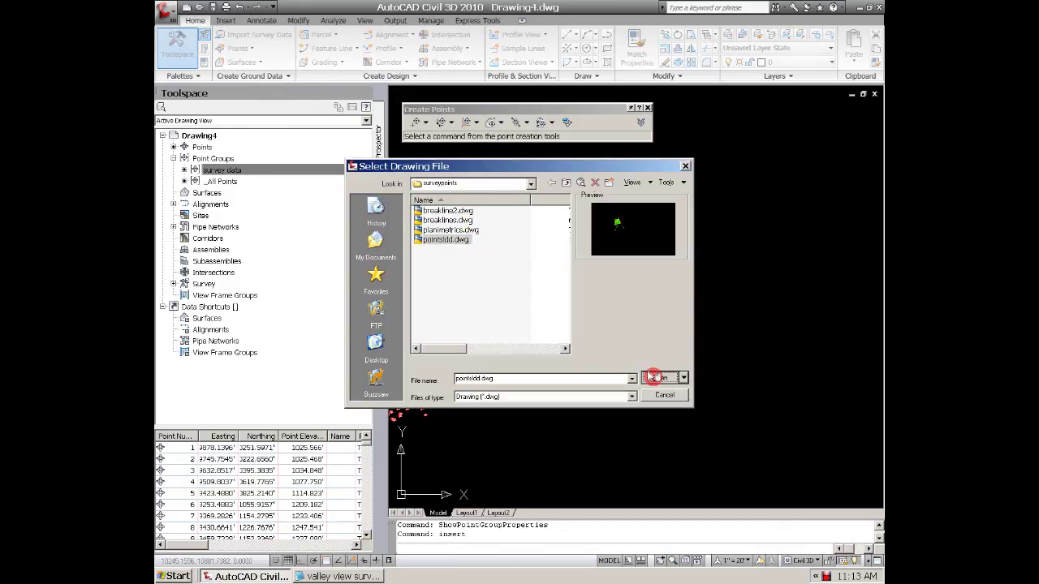
left_click(519, 340)
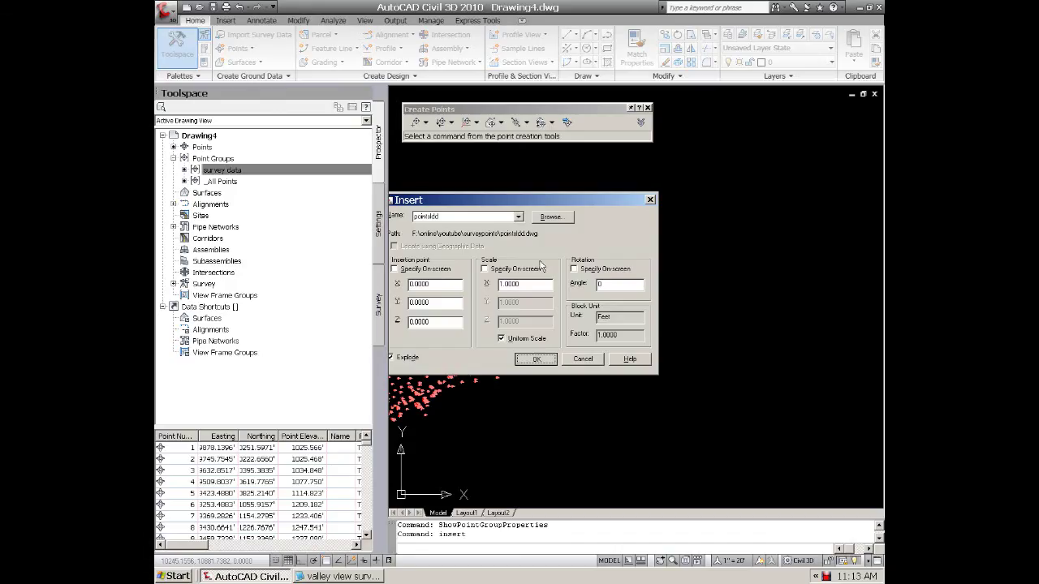
- Confirm the insertion and zoom to the drawing extents
key("Return")
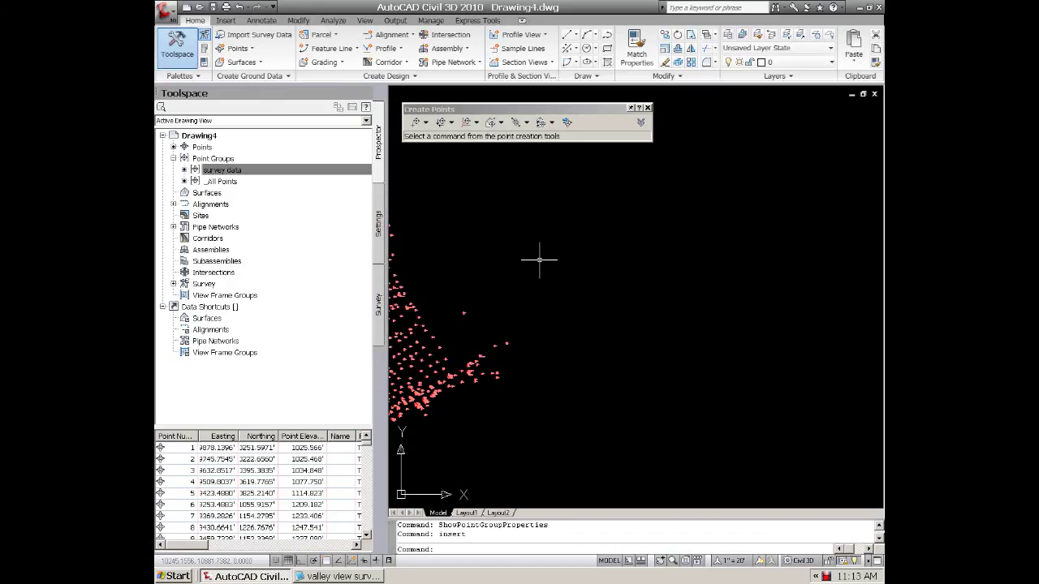
type("z")
key("Return")
type("e")
key("Return")
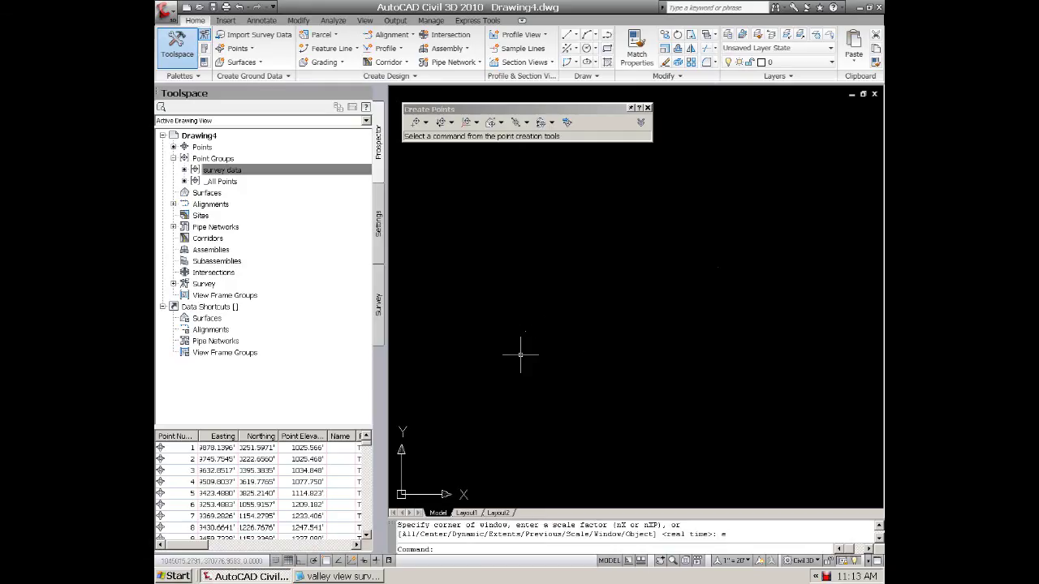
scroll(667, 214, "down", 2)
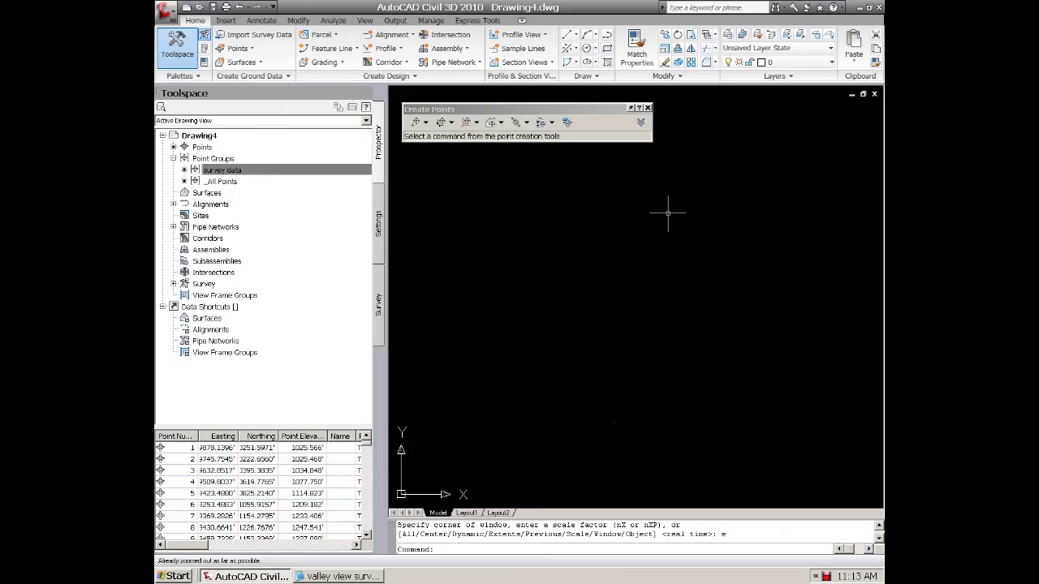
key("Escape")
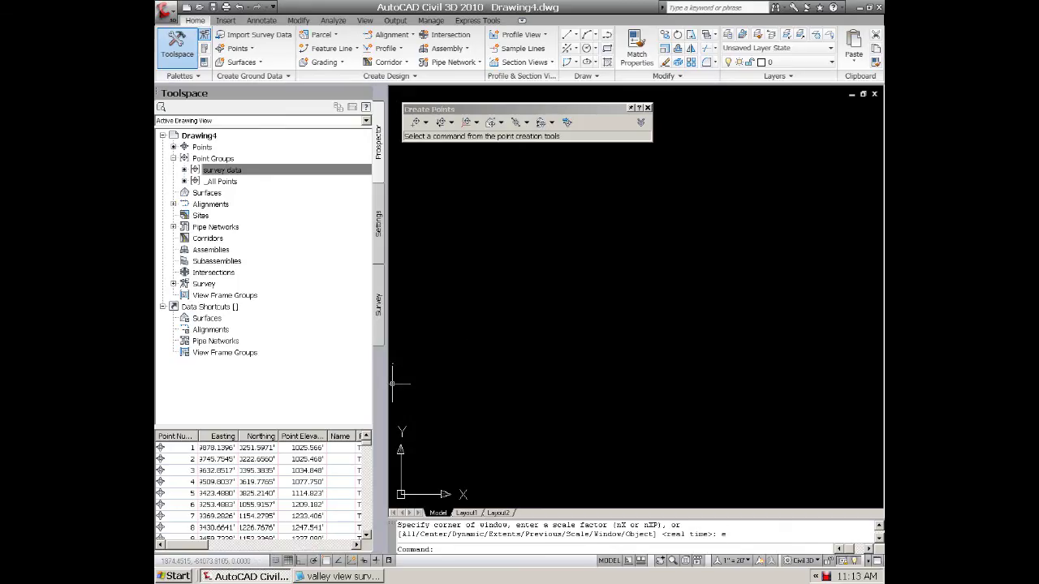
- Pan to the old red survey points and window-erase all 522 of them
type("p")
key("Return")
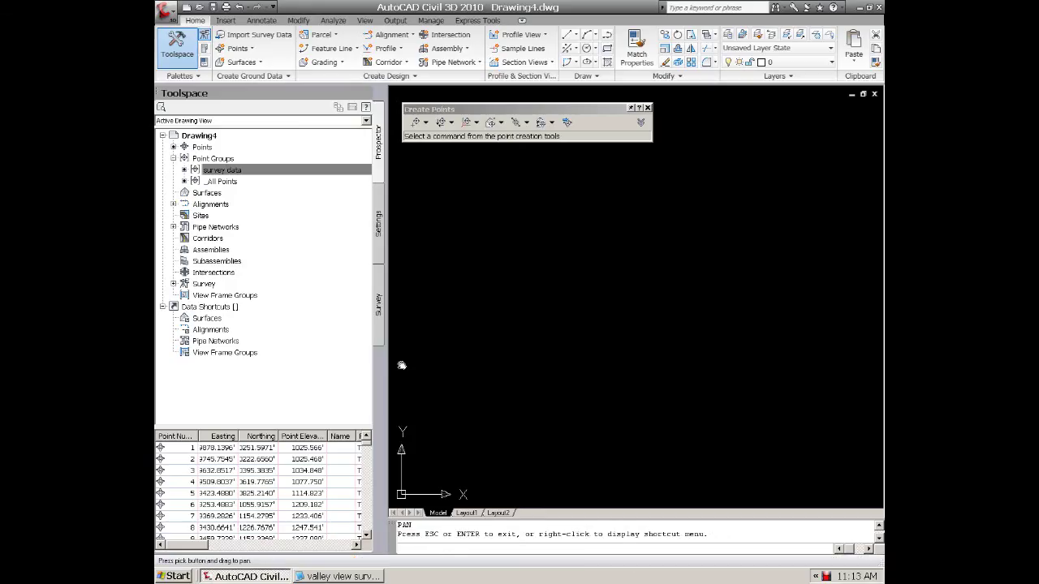
left_click(456, 349)
left_click_drag(456, 349, 459, 354)
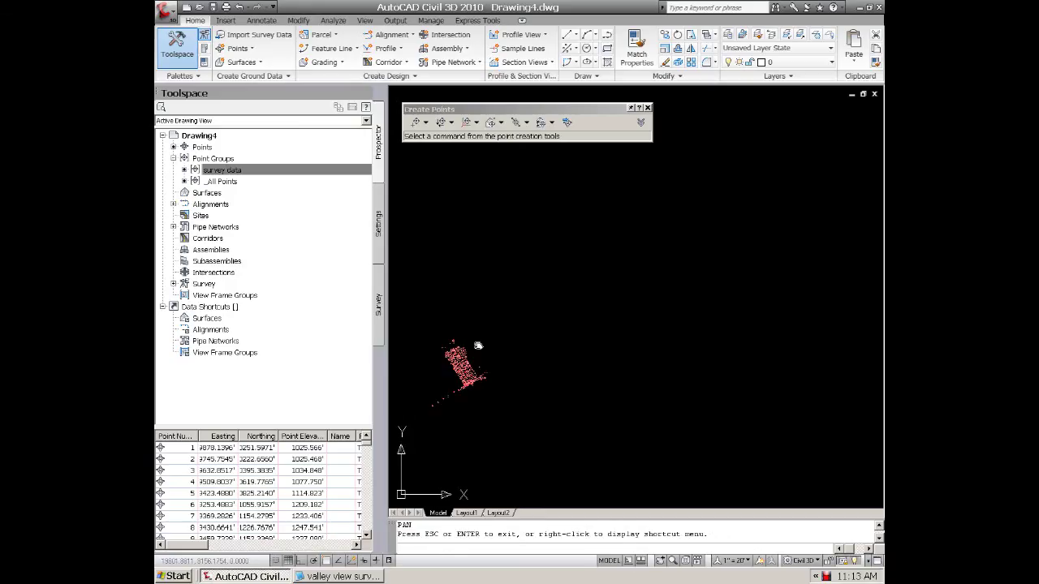
key("Escape")
type("e")
key("Return")
left_click(560, 311)
left_click(423, 435)
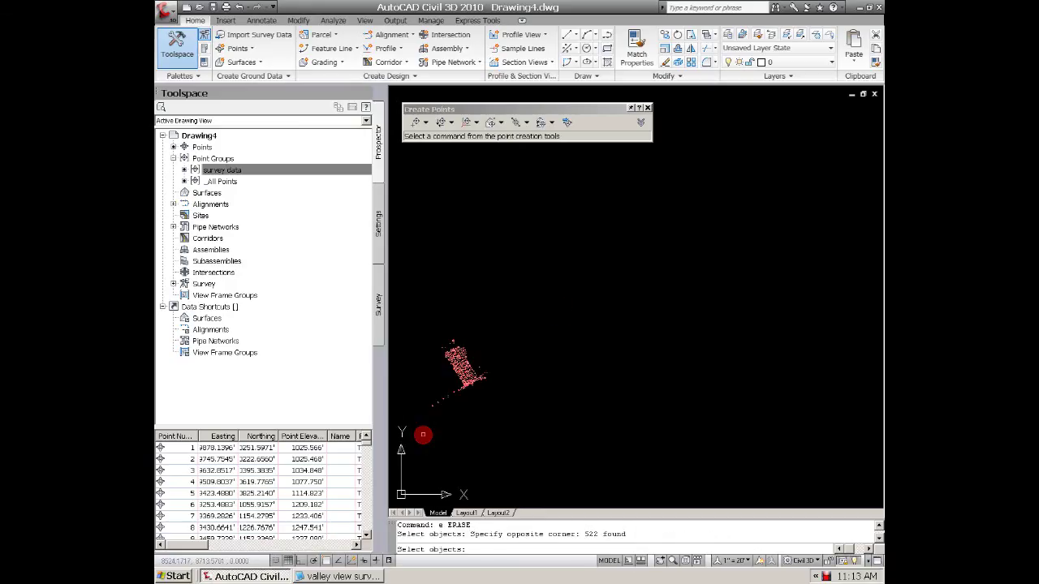
key("Return")
- Zoom back out to the full drawing extents
key("Return")
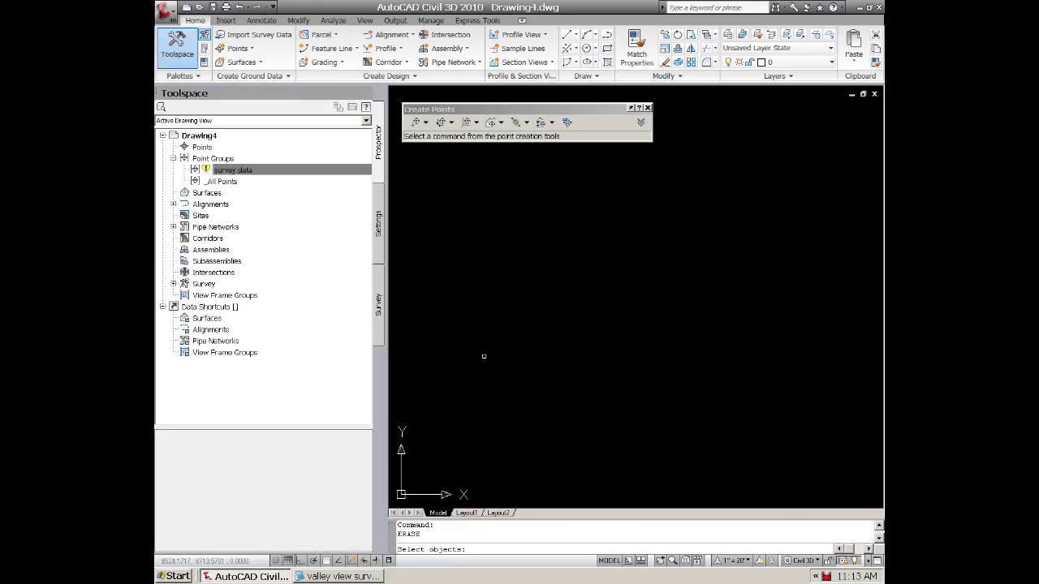
key("Escape")
type("z")
key("Return")
type("e")
key("Return")
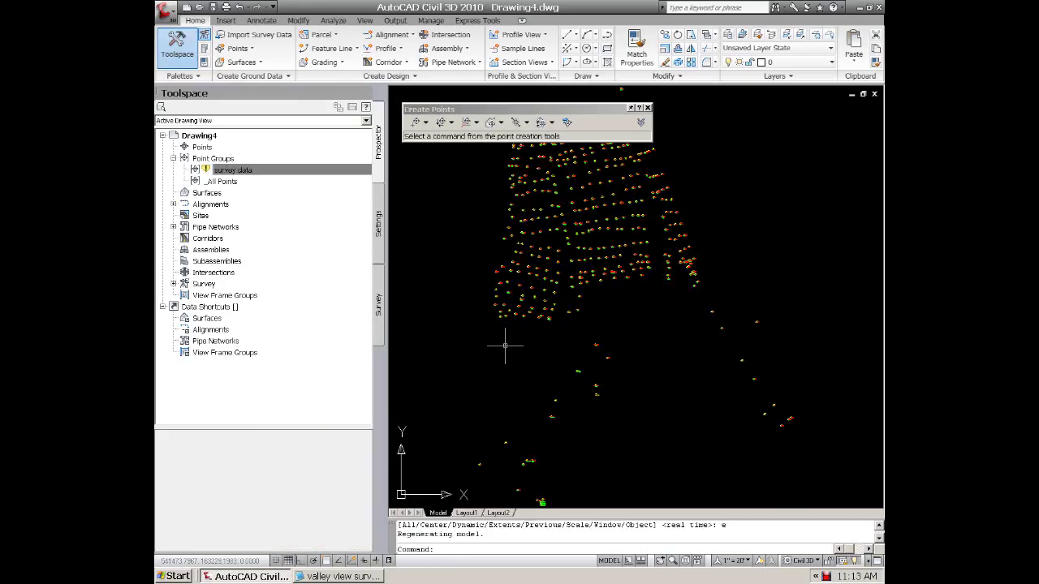
scroll(519, 328, "down", 3)
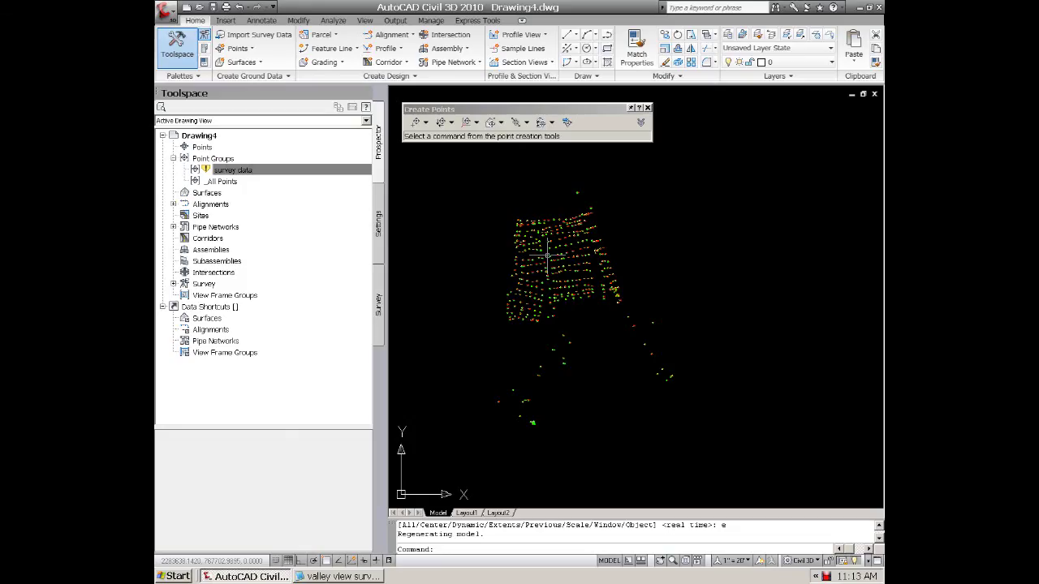
- Convert the Land Desktop points to Civil 3D points, adding them to a new point group 'ldd'
left_click(235, 172)
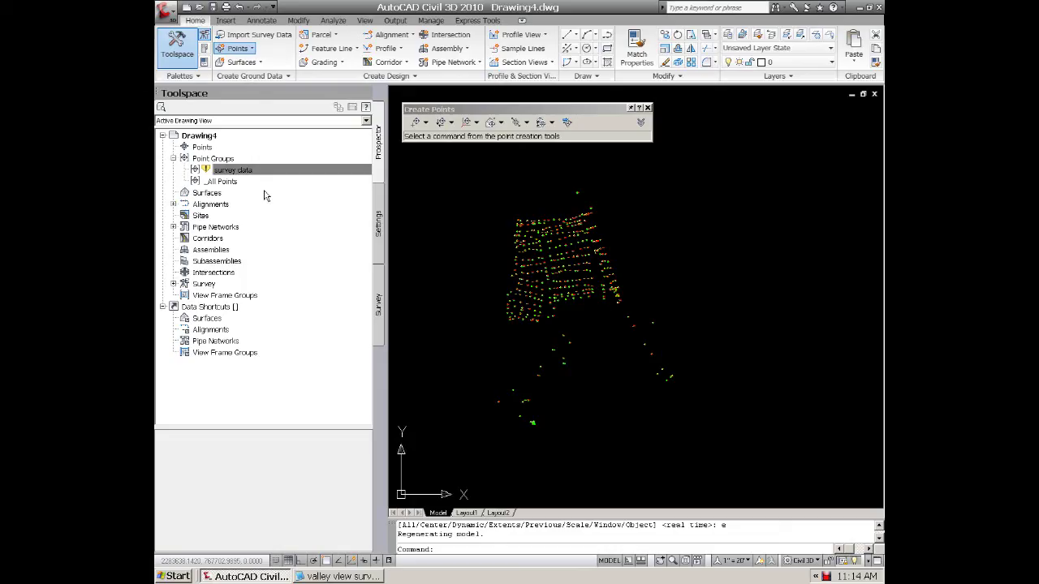
left_click(419, 233)
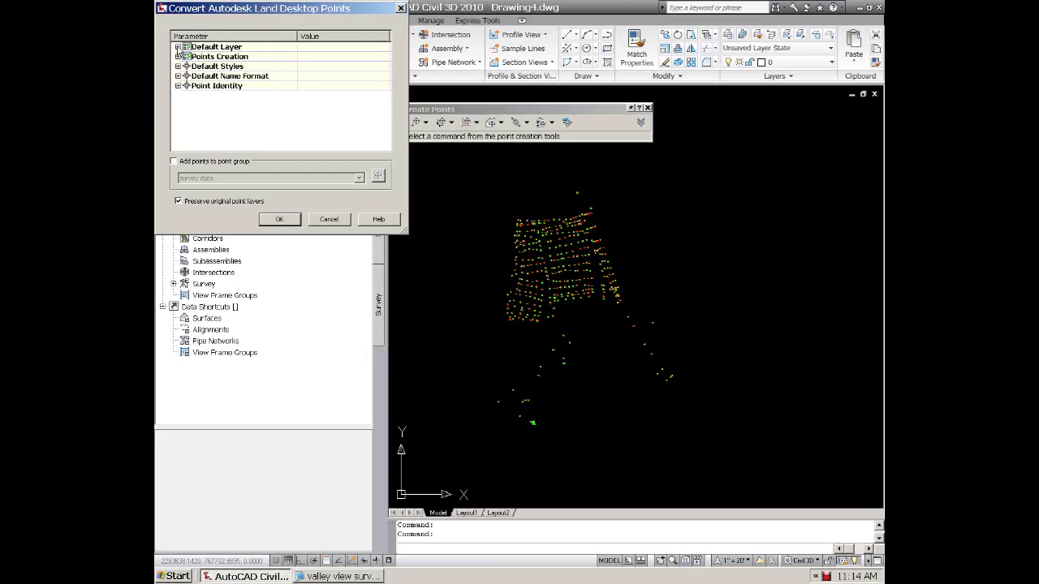
left_click(178, 85)
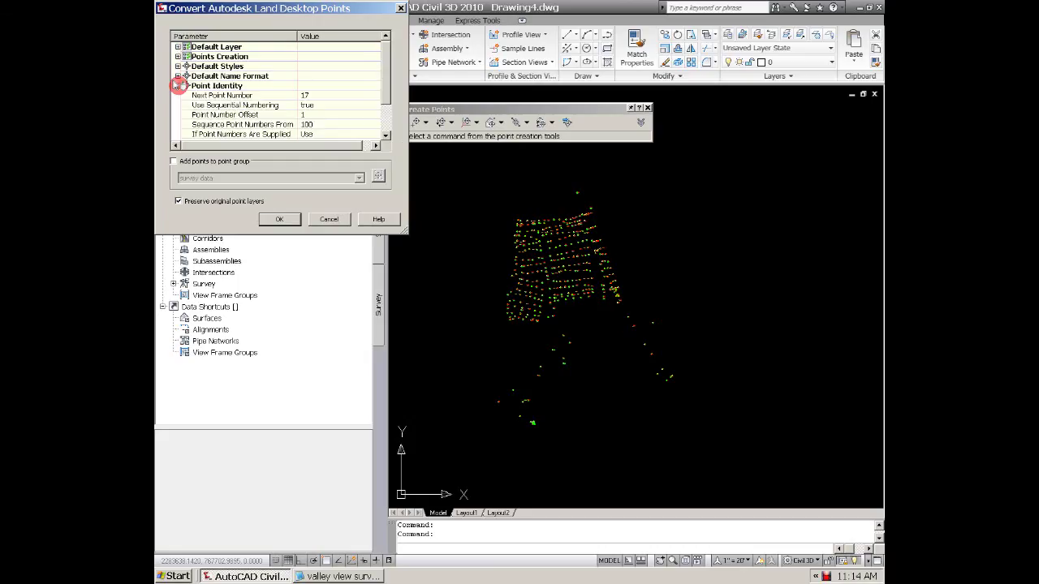
left_click(391, 110)
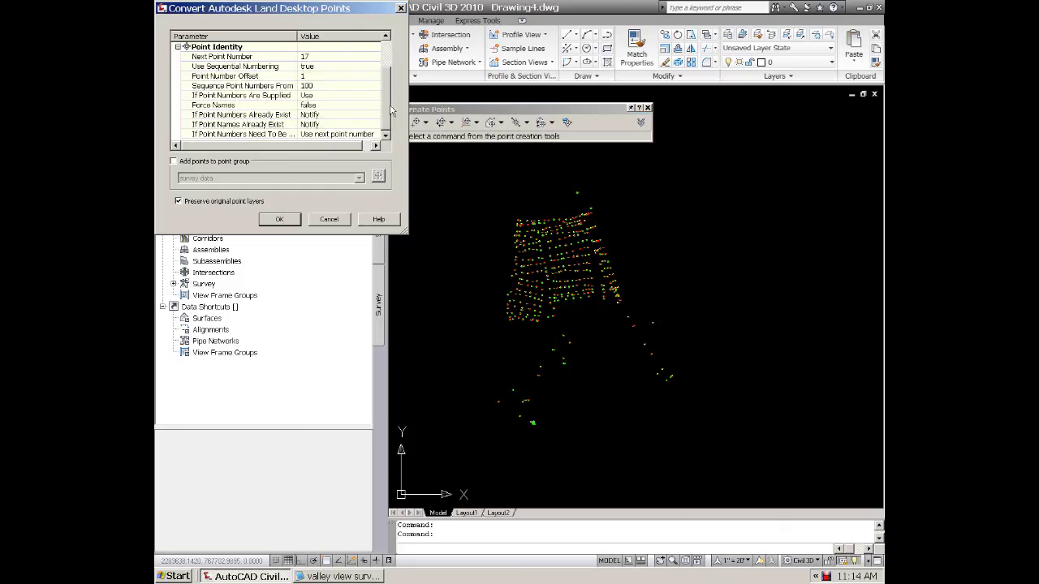
left_click(173, 161)
left_click(217, 179)
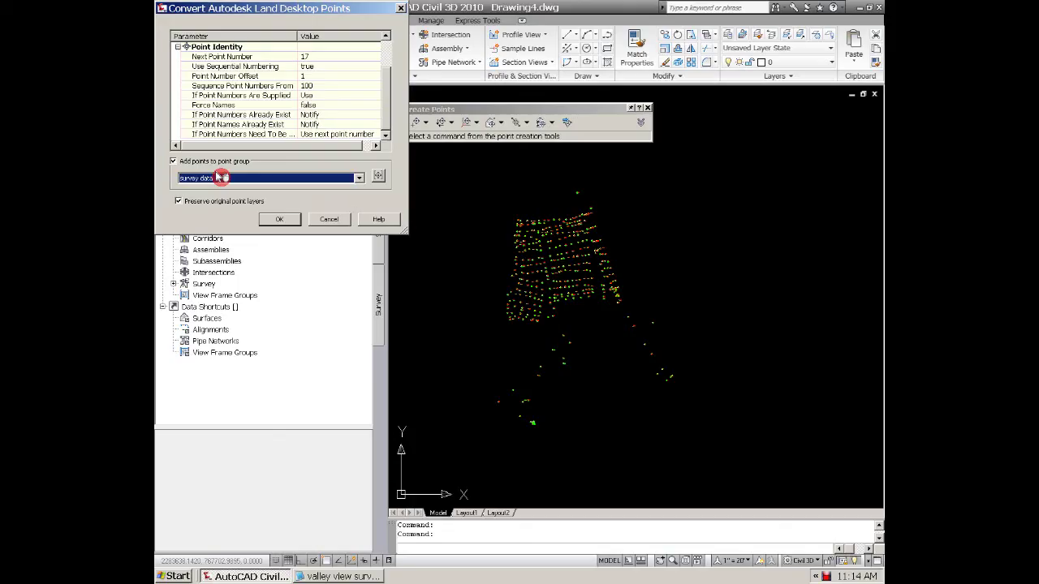
left_click(379, 175)
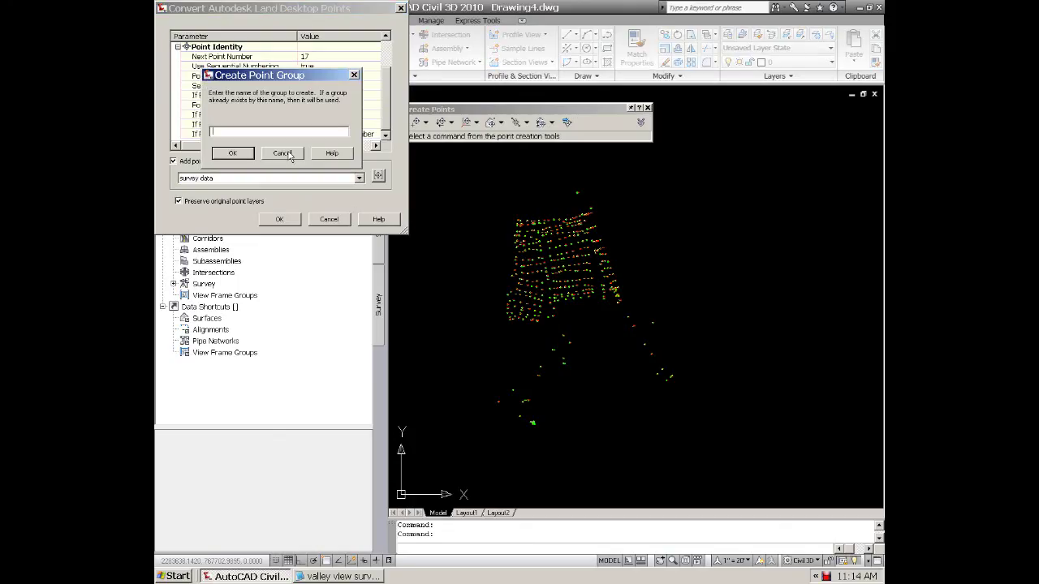
type("ldd")
left_click(237, 155)
left_click(281, 218)
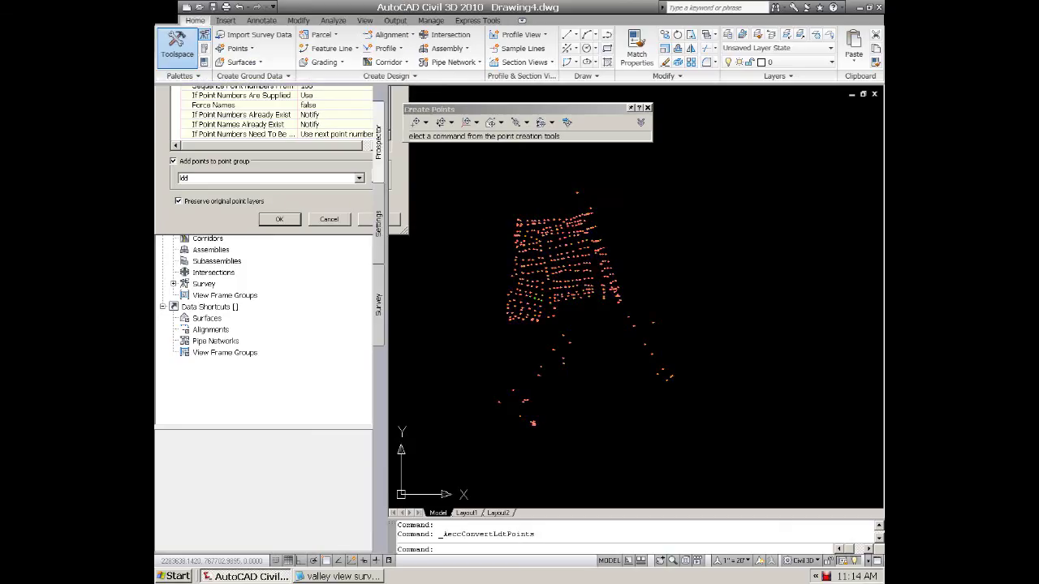
- Zoom and pan in on the COGO points until their number, elevation and description labels are readable
scroll(569, 234, "up", 5)
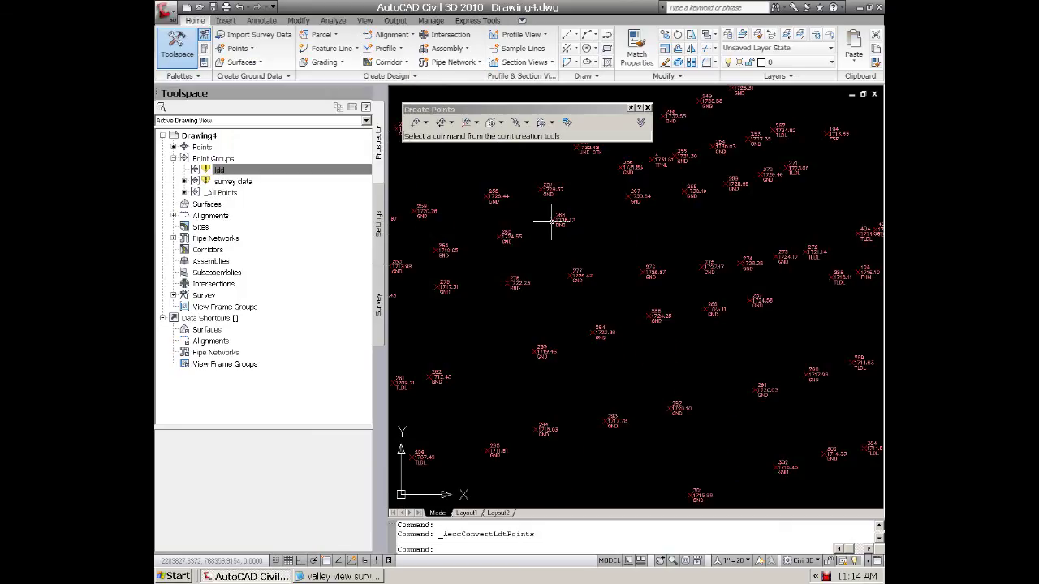
scroll(551, 221, "down", 2)
scroll(552, 220, "down", 2)
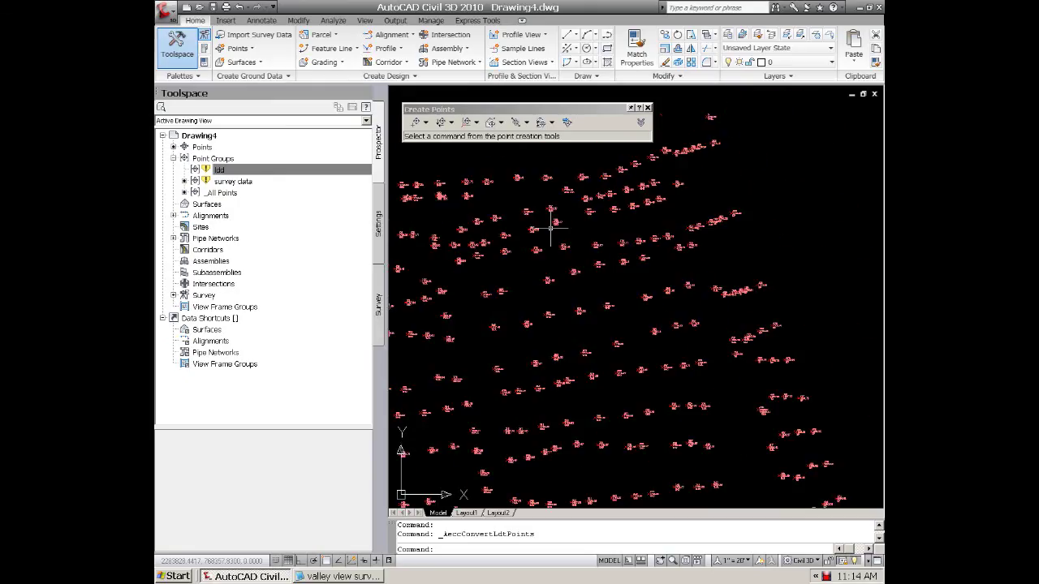
scroll(586, 276, "down", 5)
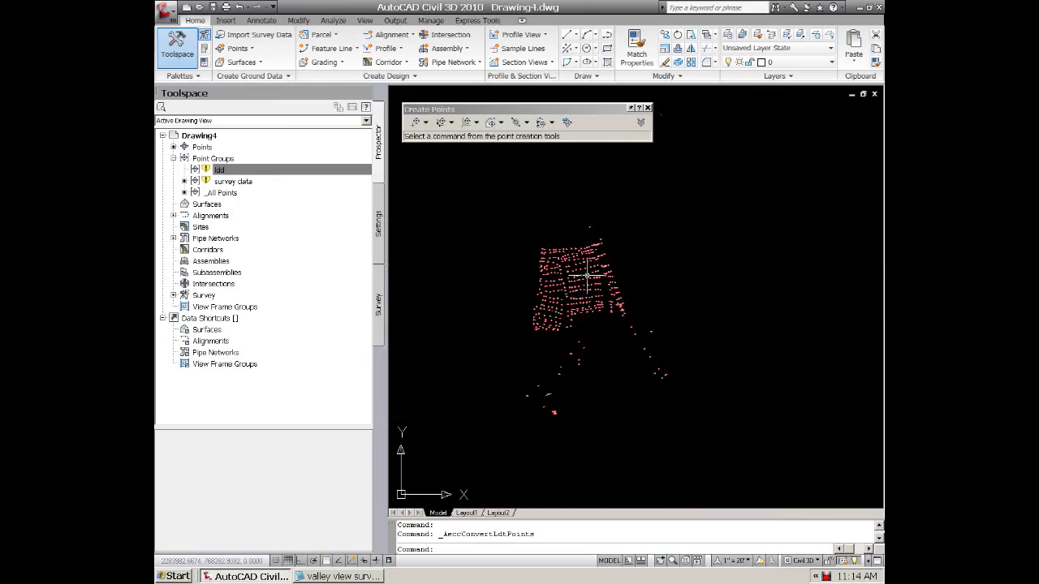
scroll(556, 309, "up", 5)
middle_click_drag(550, 314, 394, 337)
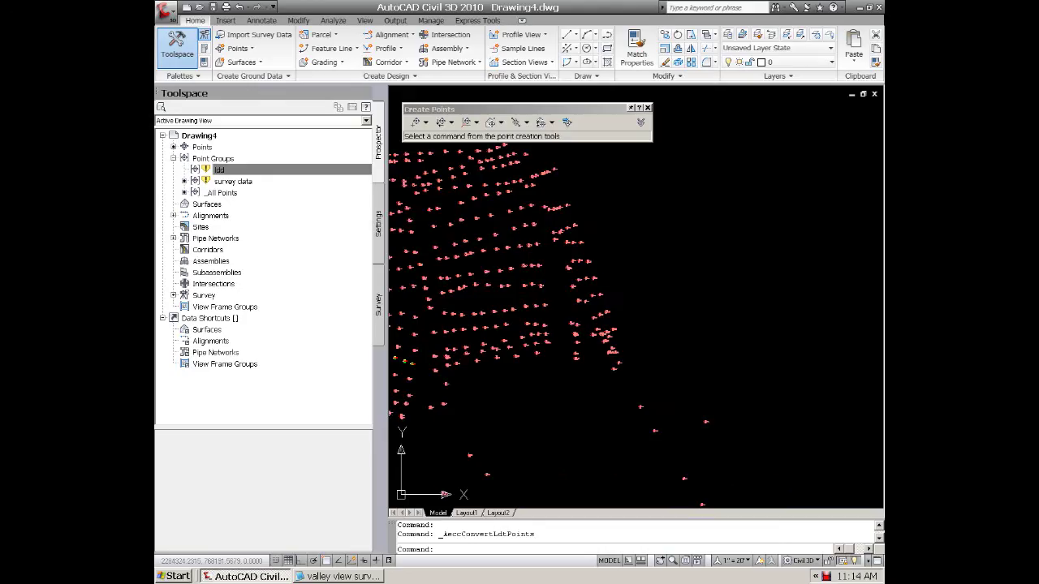
scroll(507, 267, "up", 6)
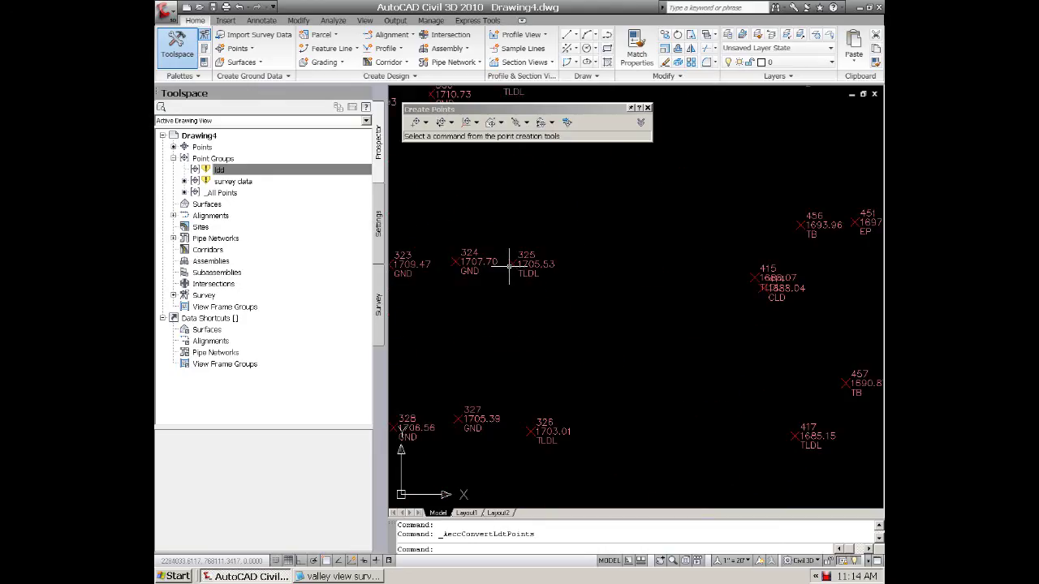
- Open the _All Points group properties from point 324 and review its Point Groups and Include tabs
left_click(469, 261)
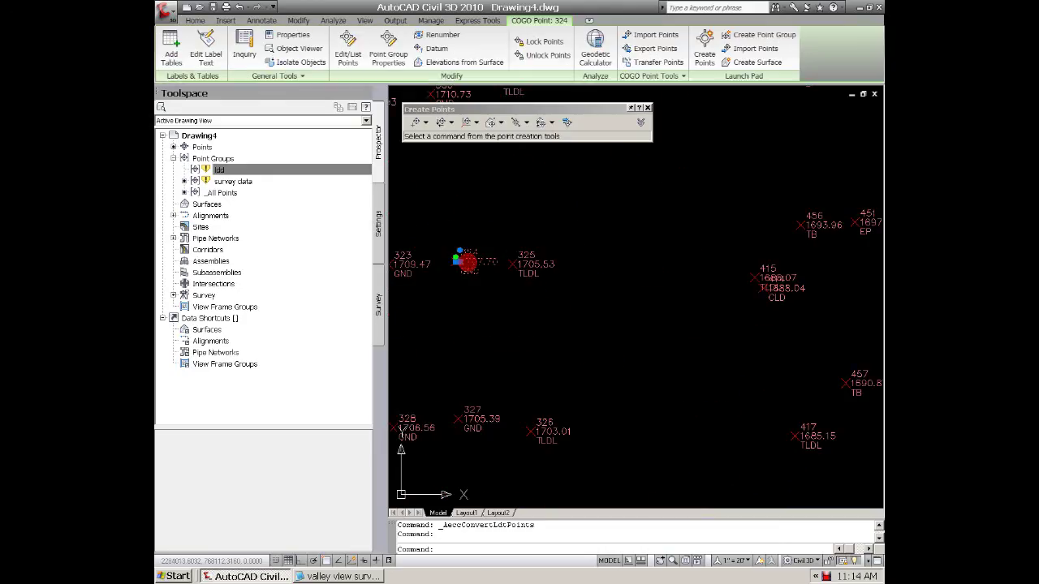
right_click(469, 262)
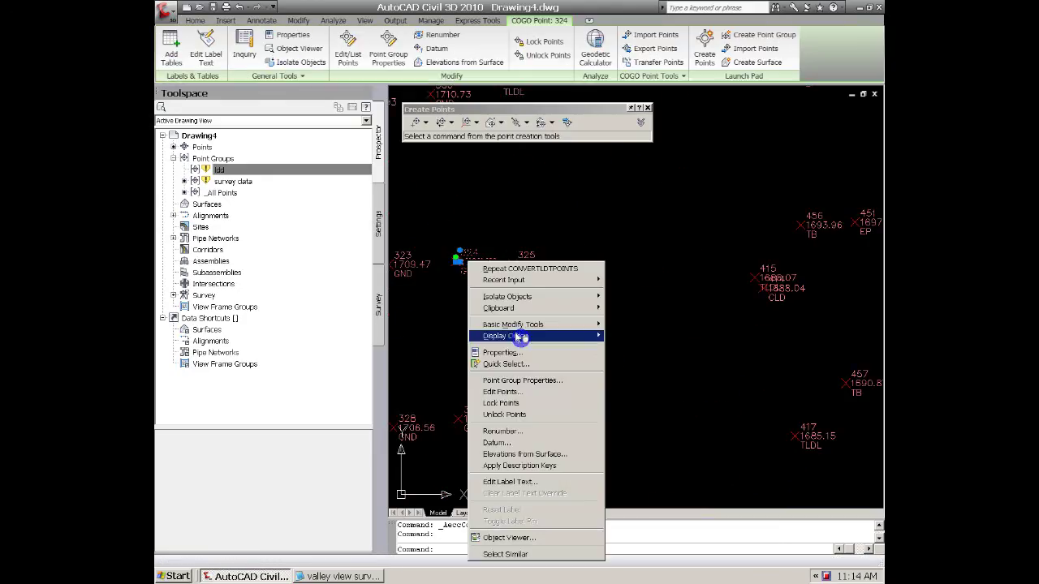
left_click(537, 380)
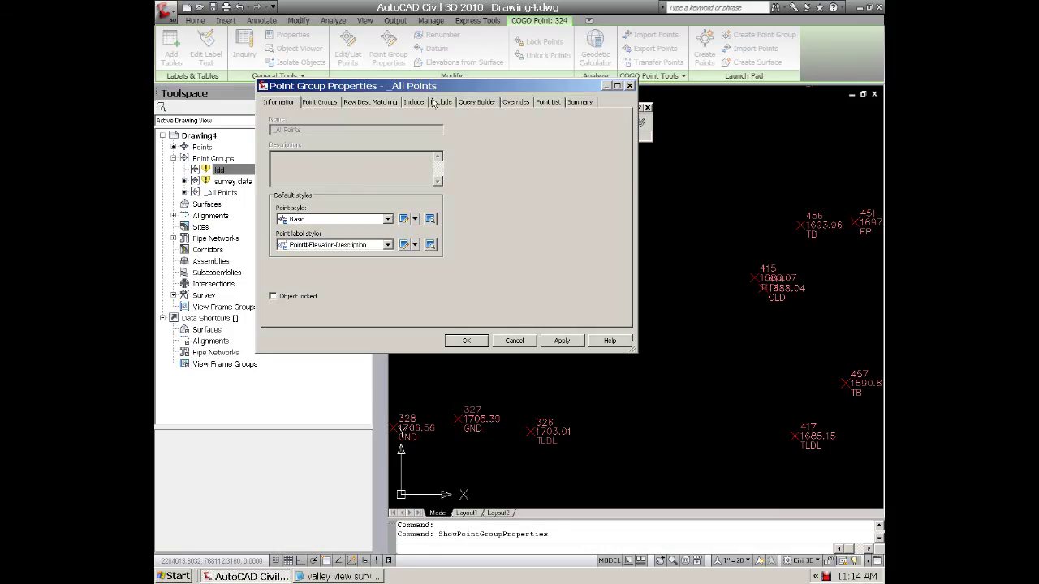
left_click(319, 102)
left_click(376, 102)
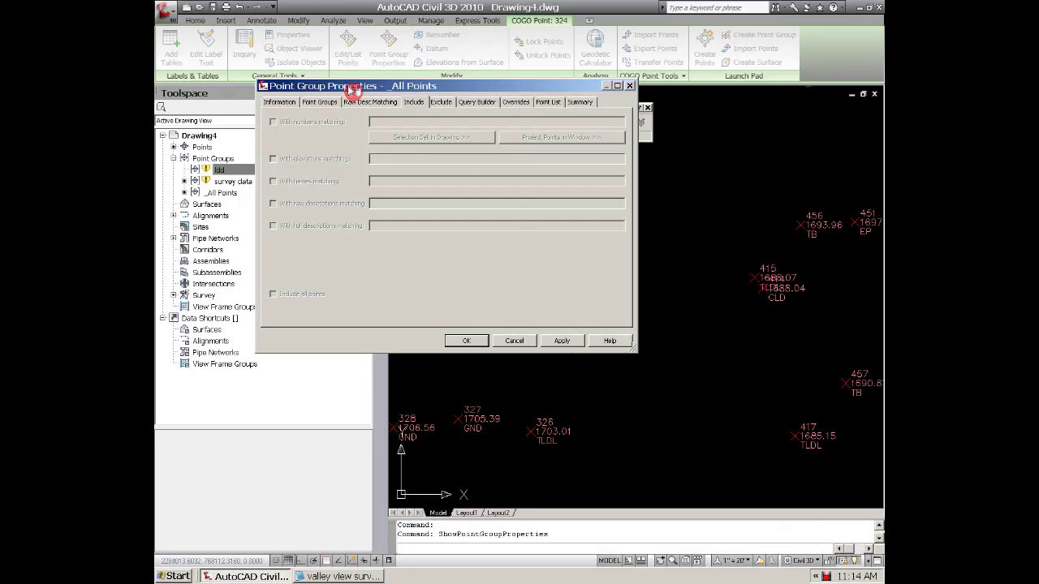
key("ctrl+shift+Tab")
key("ctrl+shift+Tab")
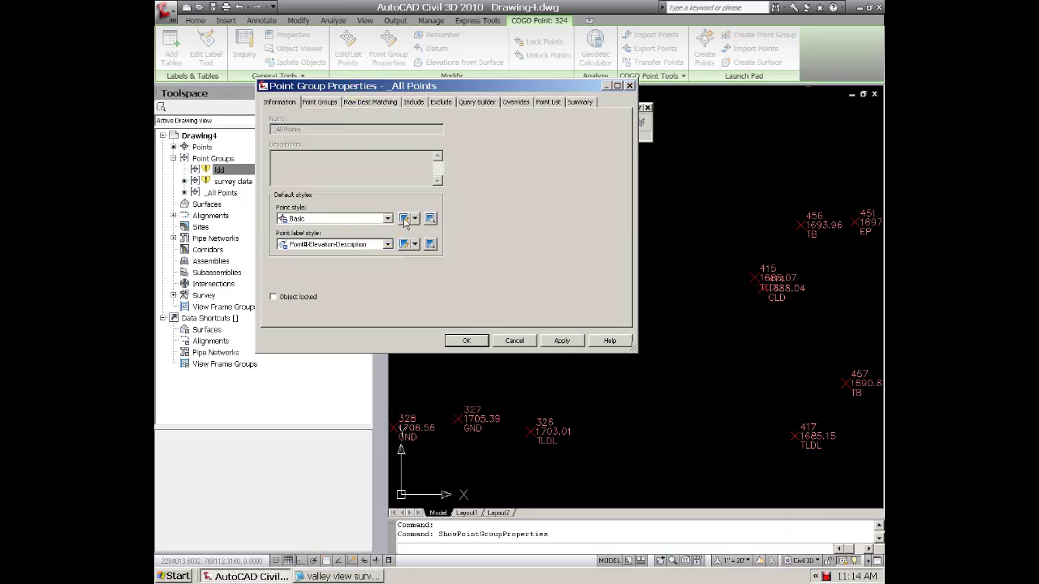
- Change the Basic point style marker from an X to a plus sign
left_click(404, 220)
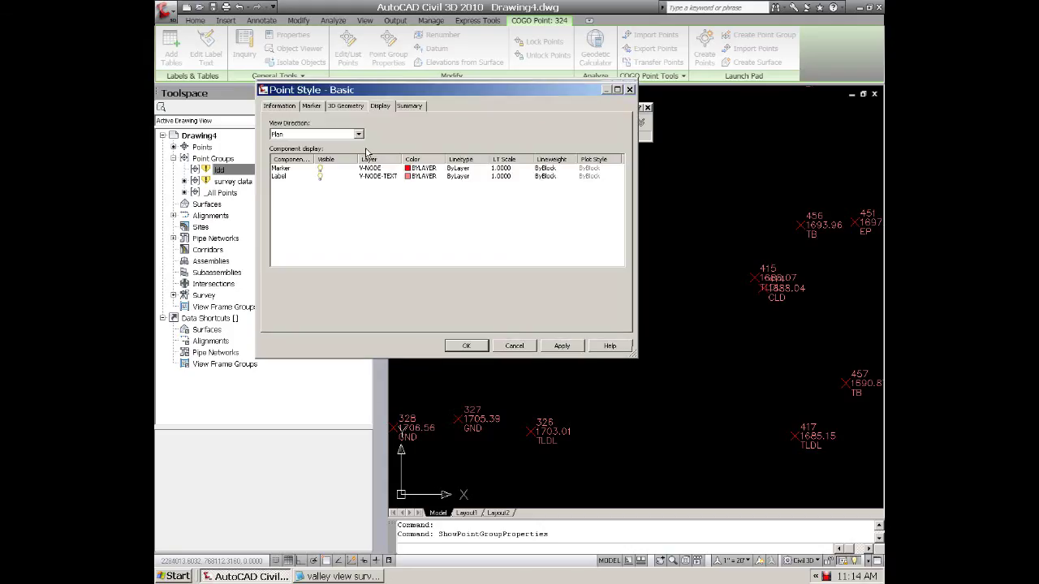
left_click(311, 105)
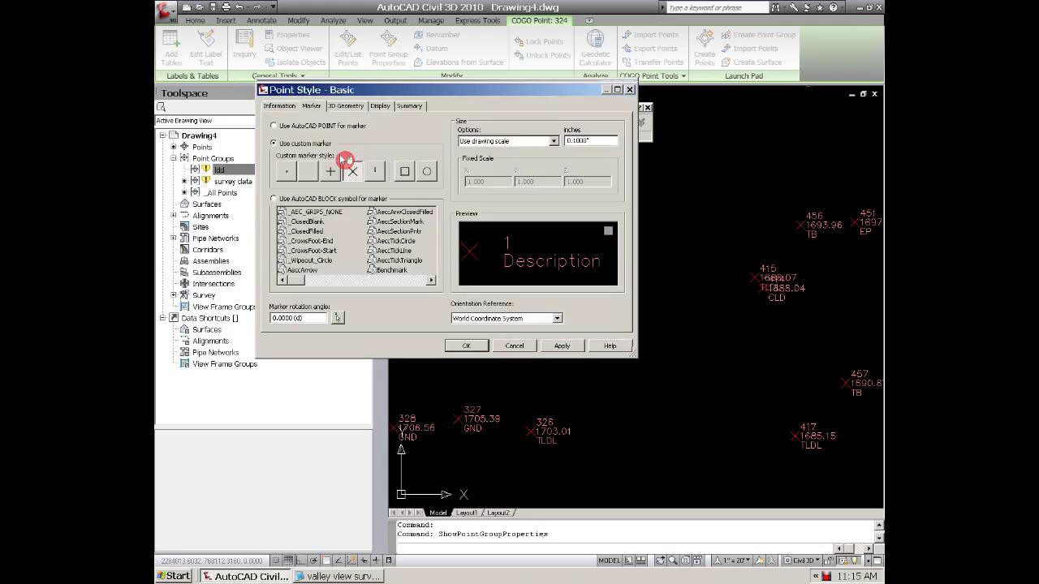
left_click(331, 170)
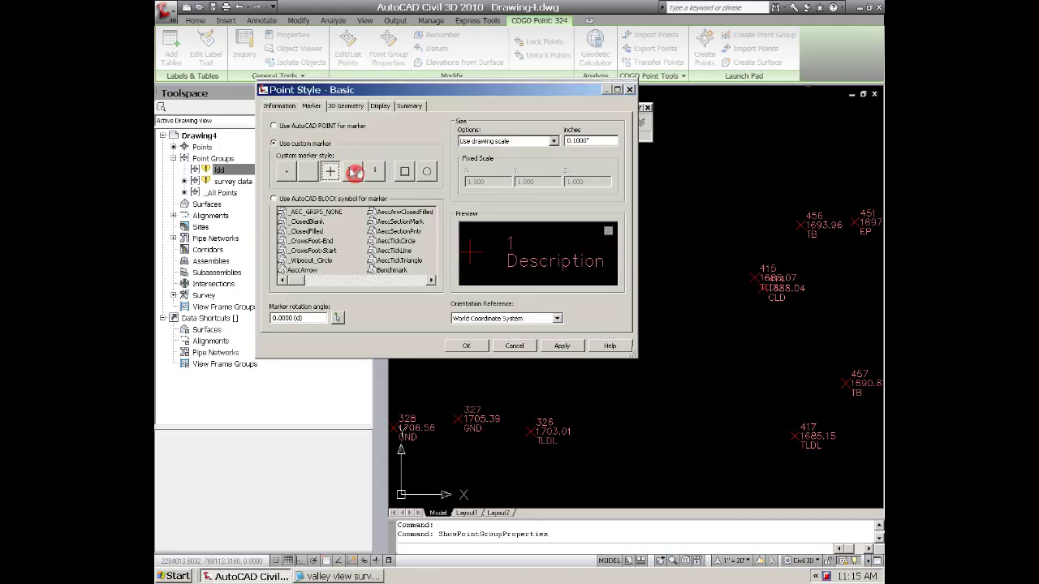
left_click(477, 347)
- Set the Basic style's marker colour to green and change the label colour
left_click(403, 220)
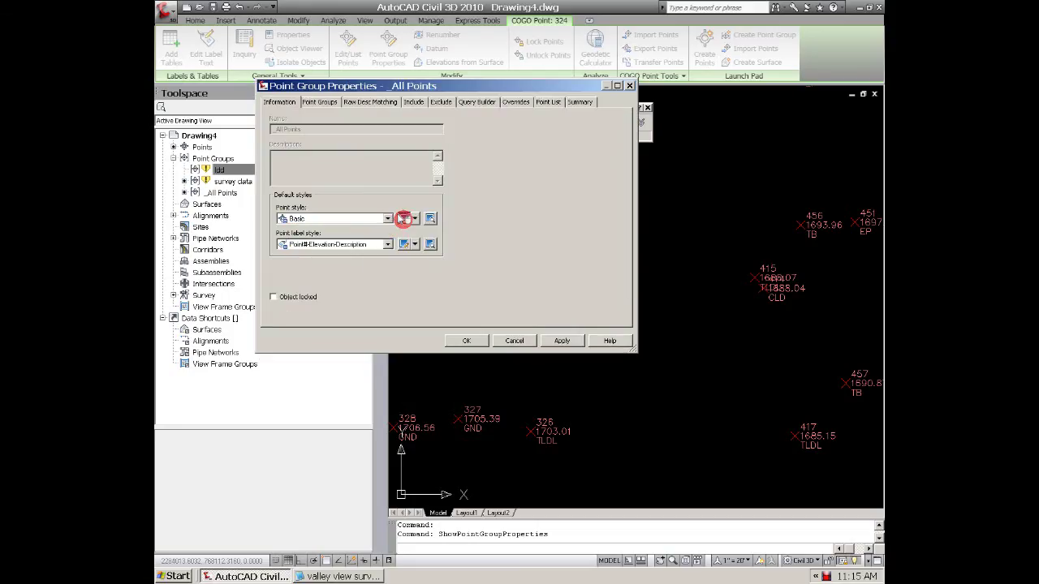
left_click(380, 106)
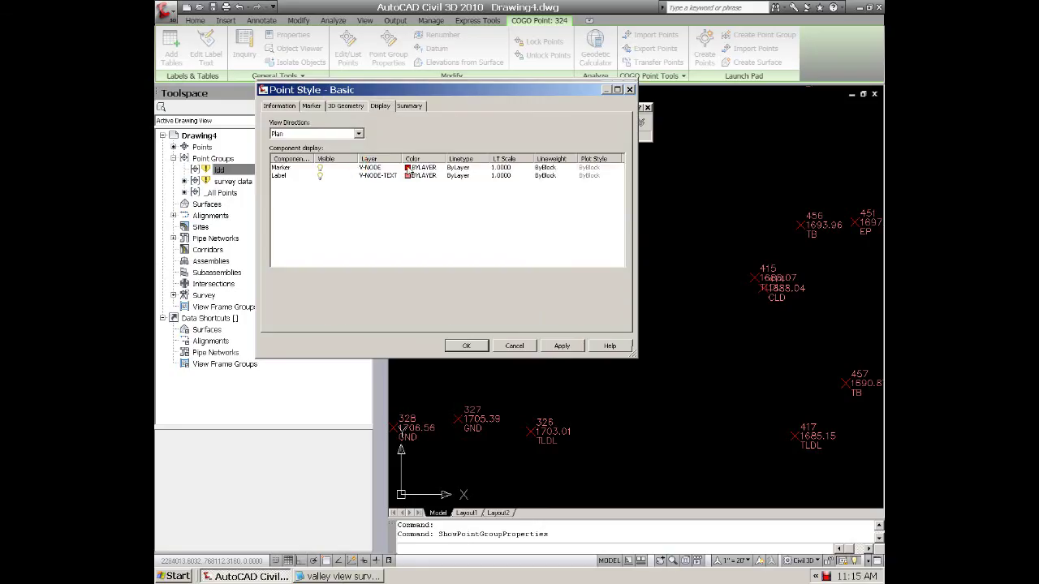
left_click(418, 167)
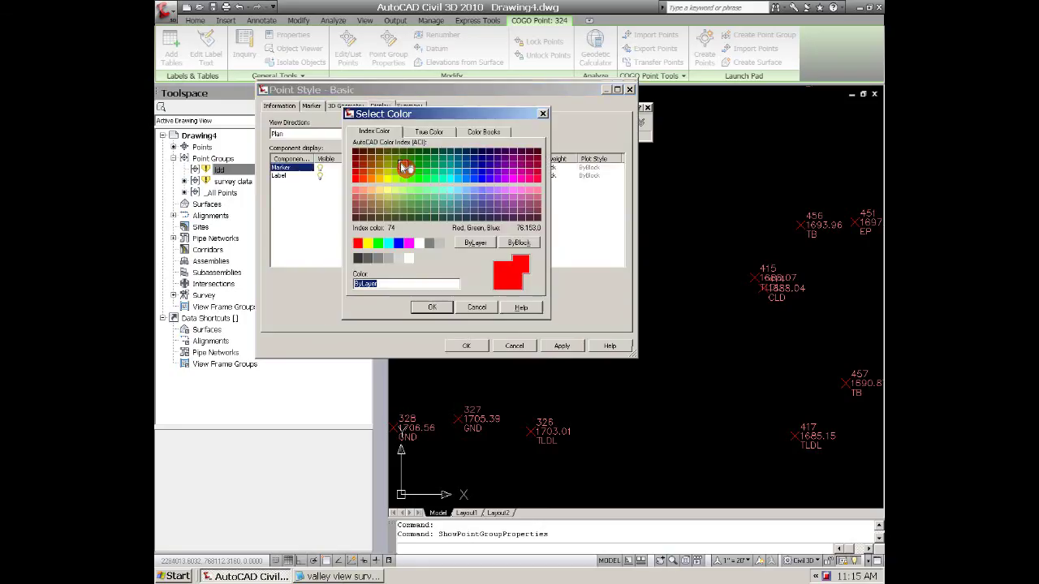
left_click(378, 242)
left_click(432, 307)
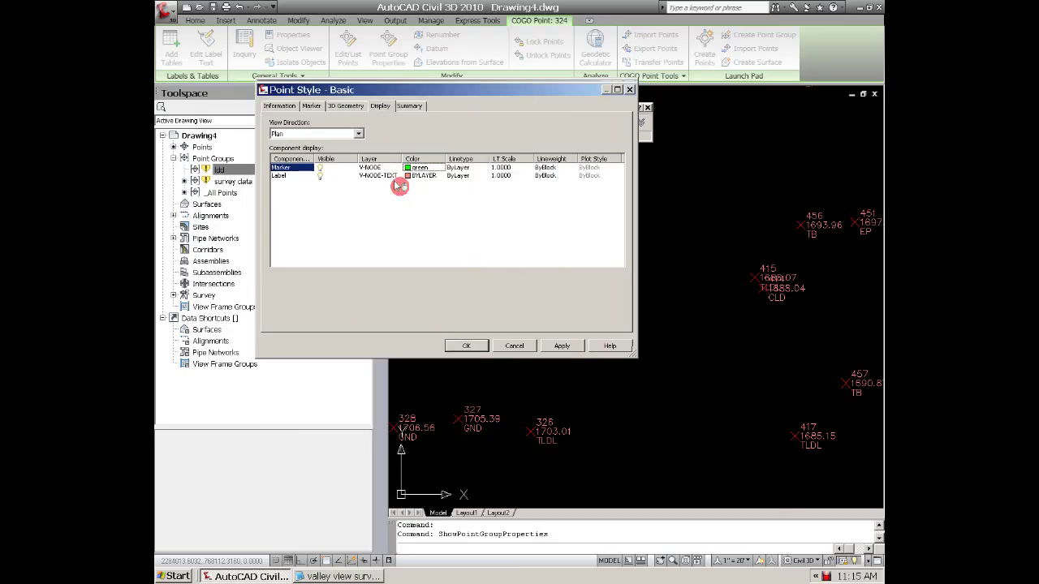
left_click(411, 175)
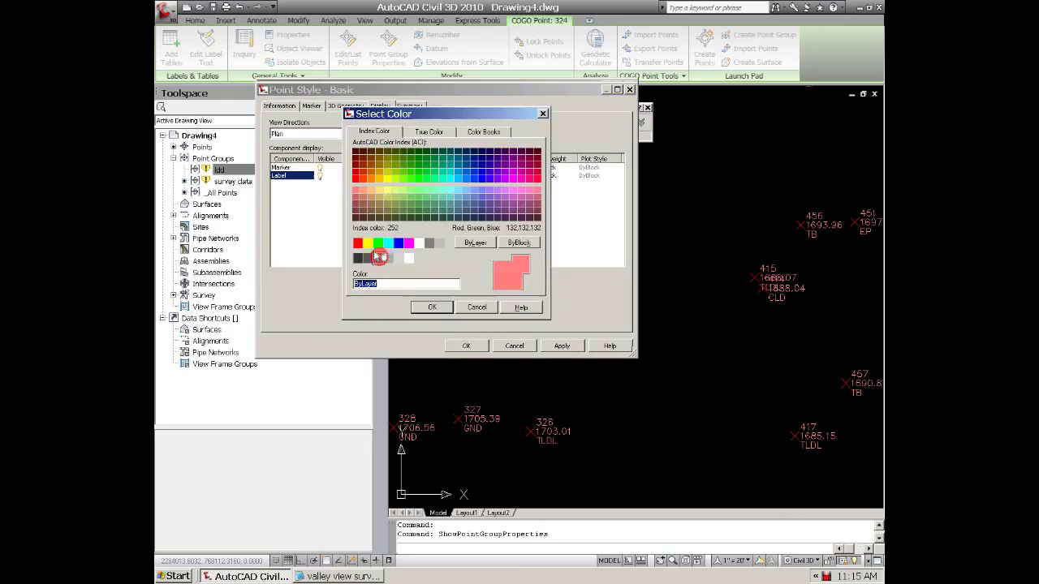
left_click(368, 243)
left_click(425, 306)
left_click(469, 347)
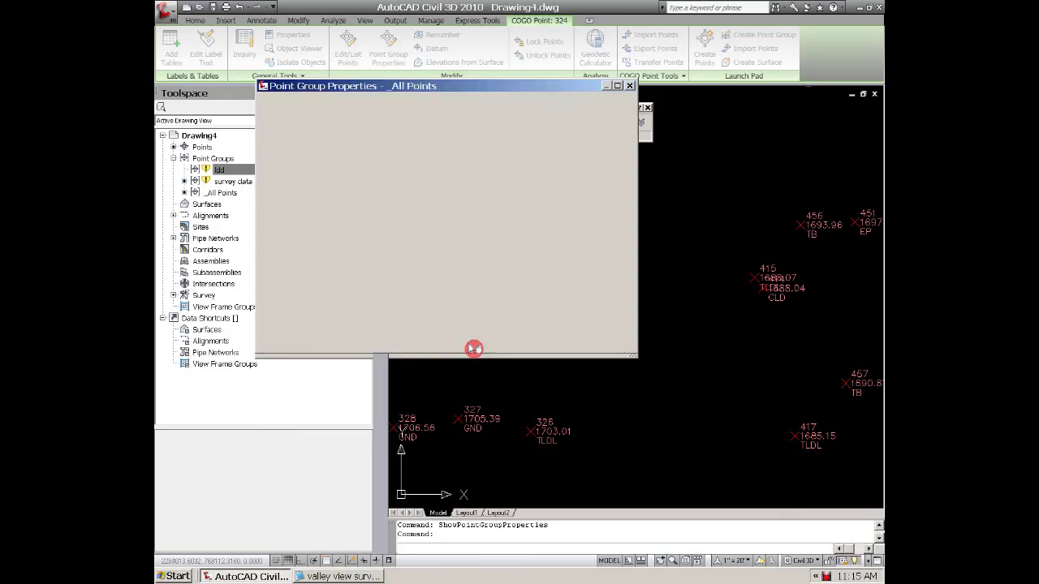
- Review the point label style without changes and apply the _All Points properties
left_click(414, 155)
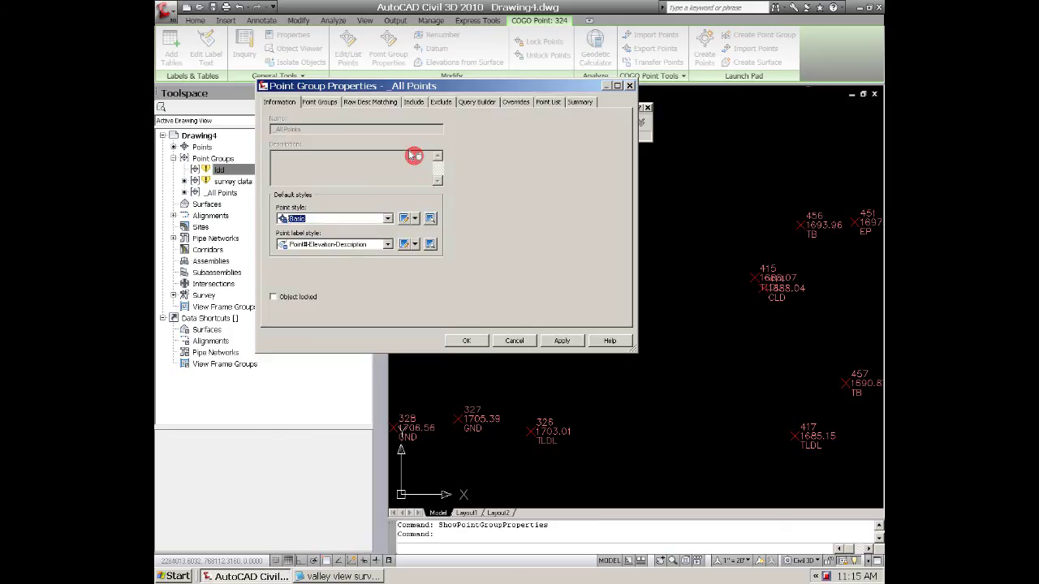
left_click(403, 245)
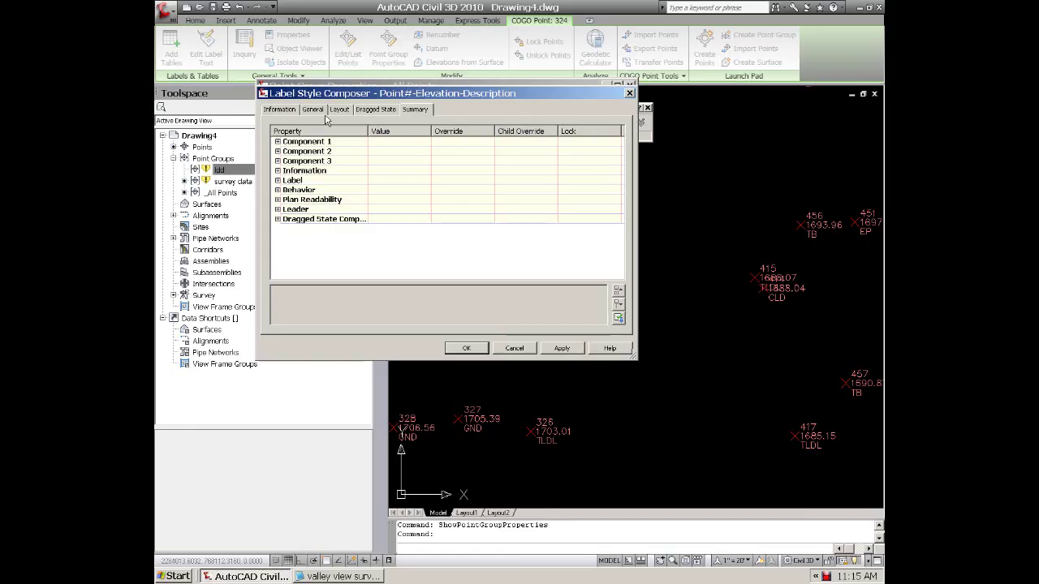
left_click(629, 93)
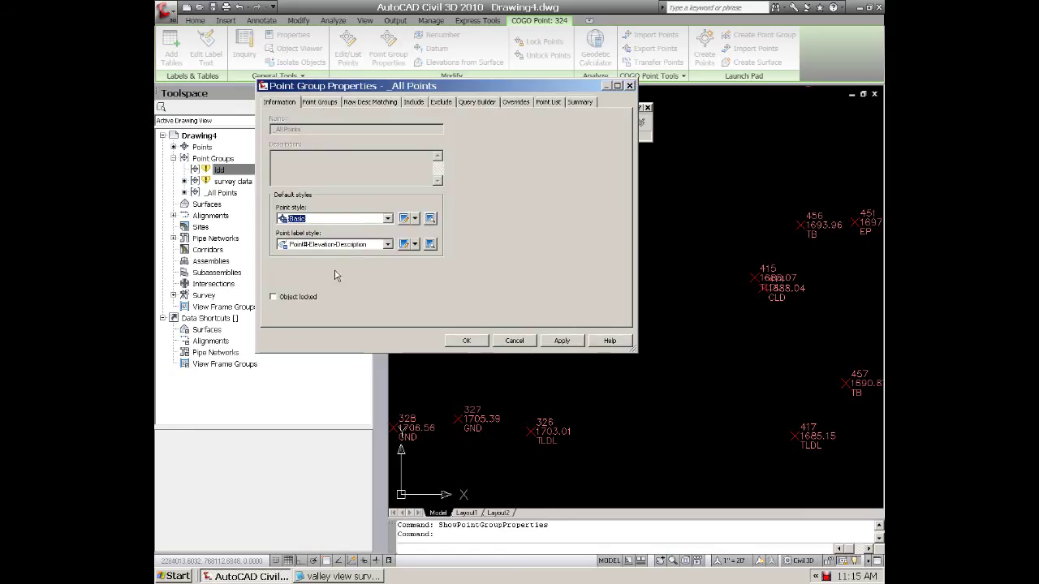
left_click(469, 340)
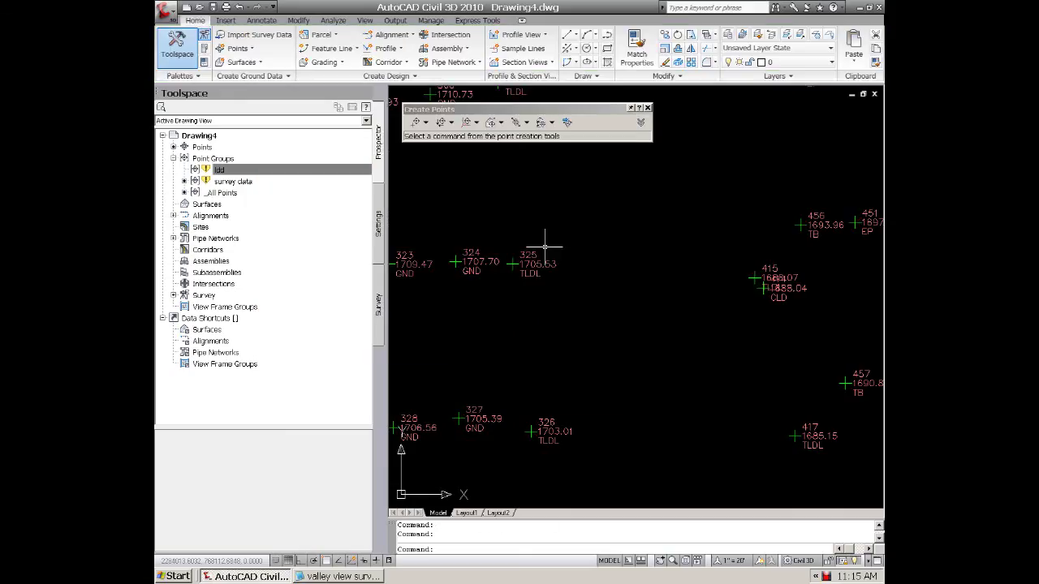
- Reopen and cancel point 325's group properties, then zoom out to the full point cloud
scroll(545, 245, "up", 1)
left_click(517, 270)
right_click(520, 272)
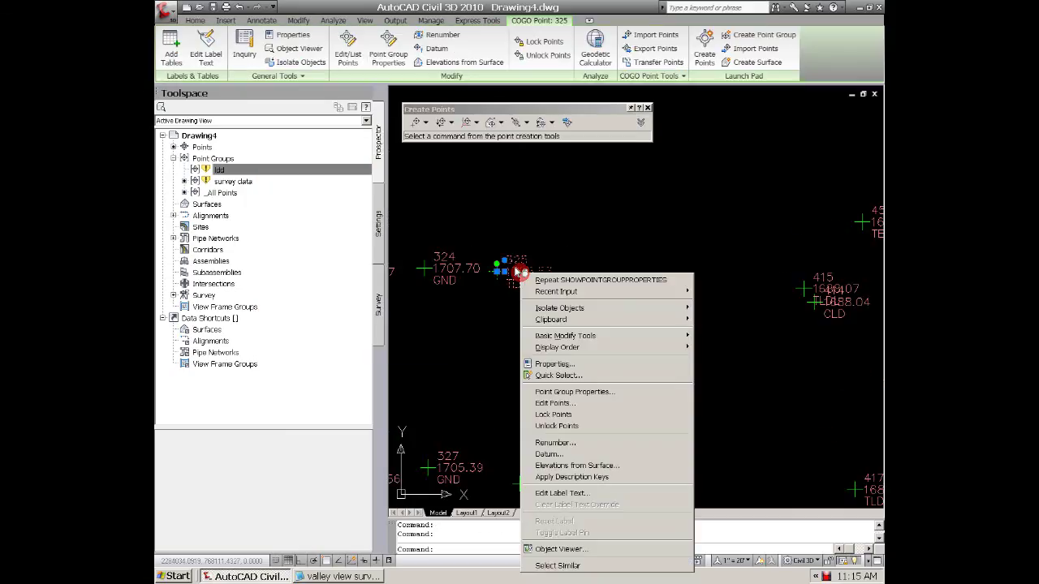
left_click(578, 392)
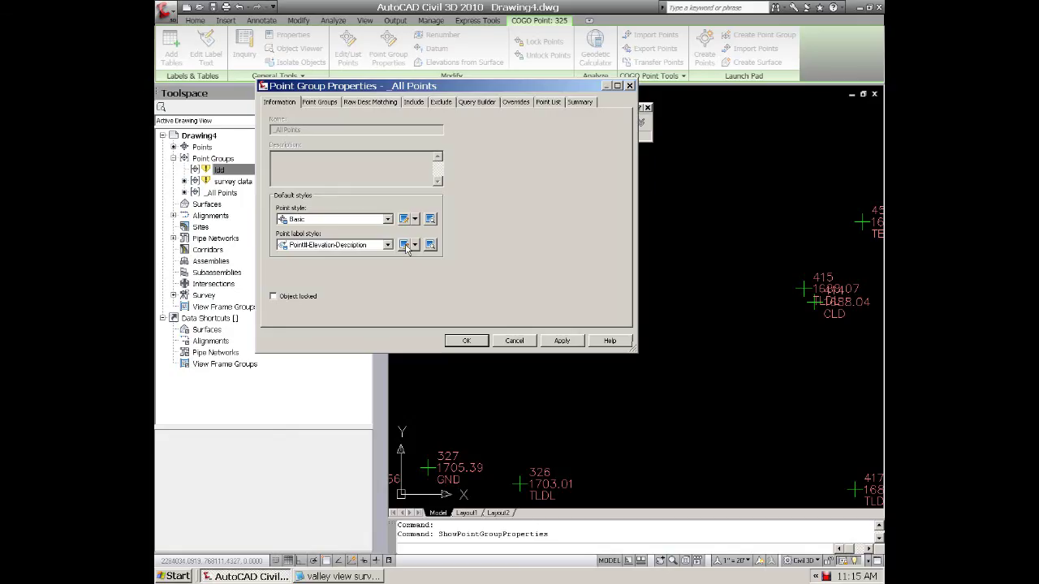
left_click(527, 341)
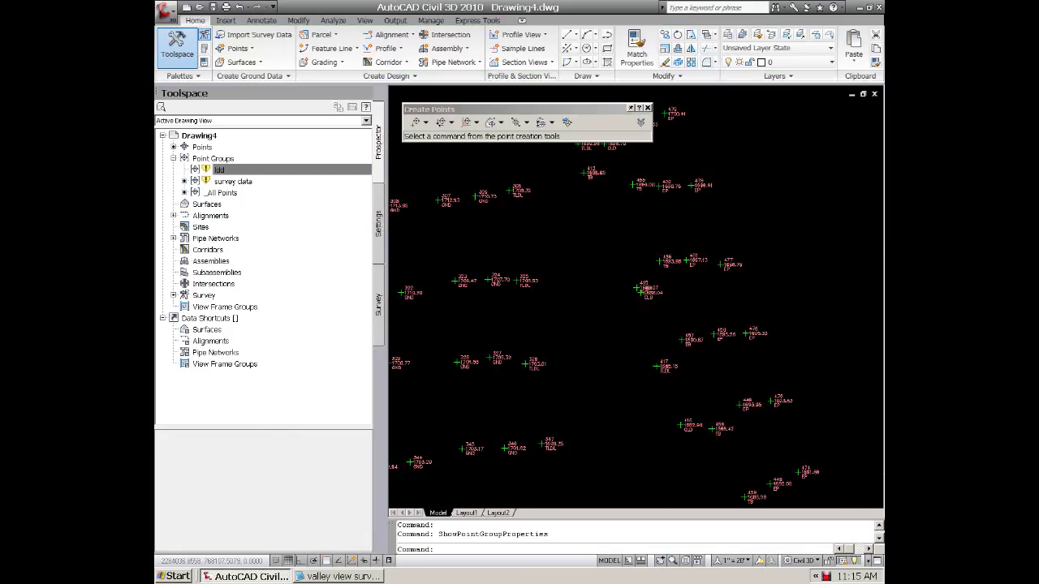
scroll(533, 292, "down", 5)
scroll(523, 296, "down", 1)
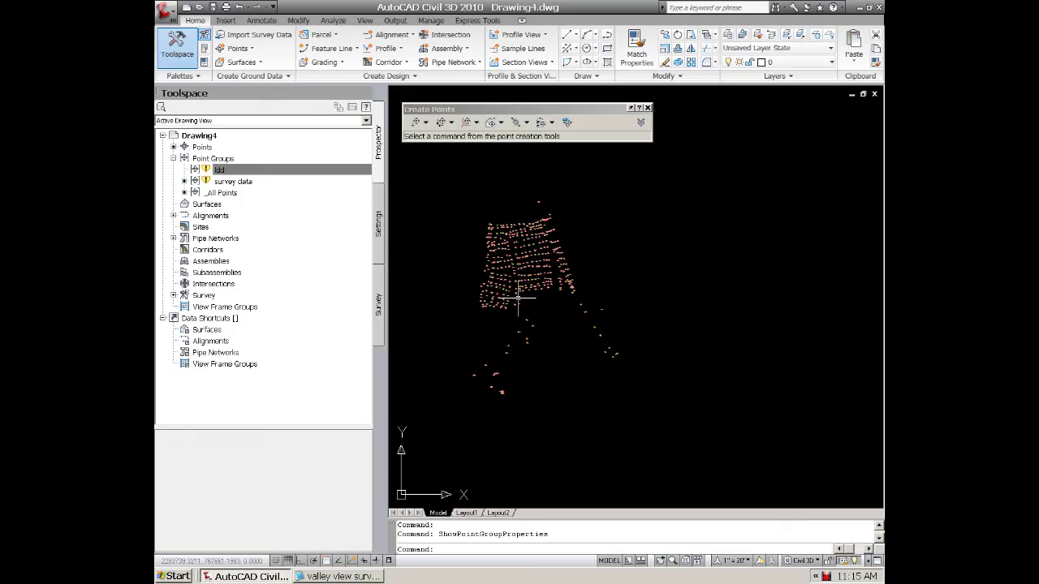
key("Escape")
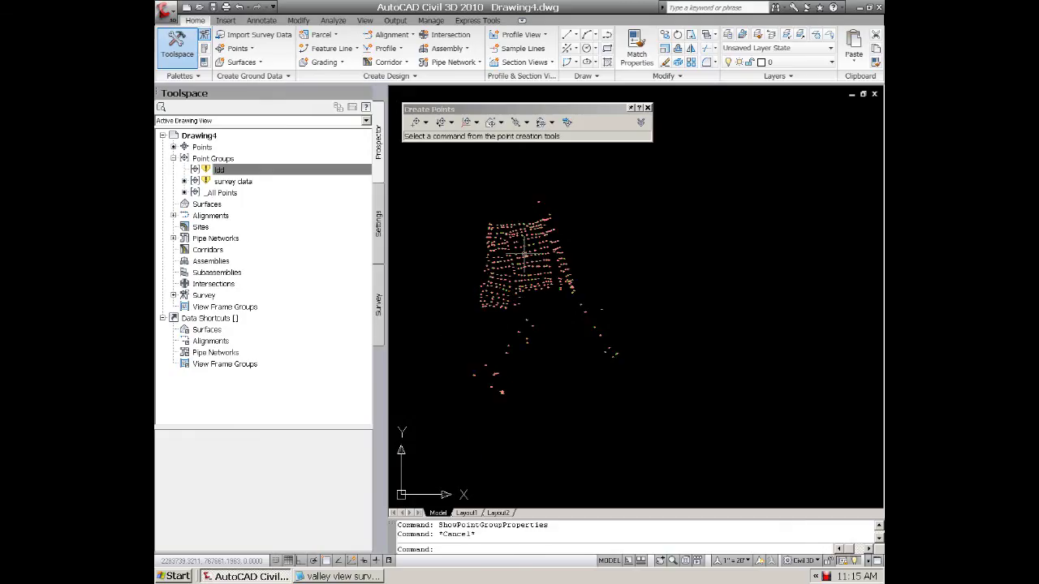
scroll(524, 253, "up", 1)
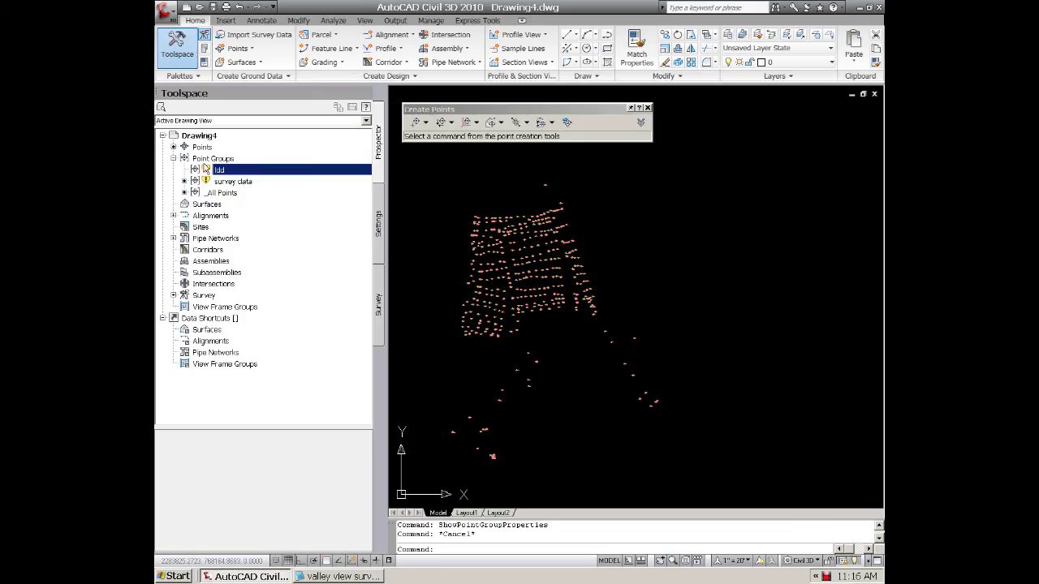
- Start a new point group named 'topo'
left_click(203, 158)
right_click(221, 159)
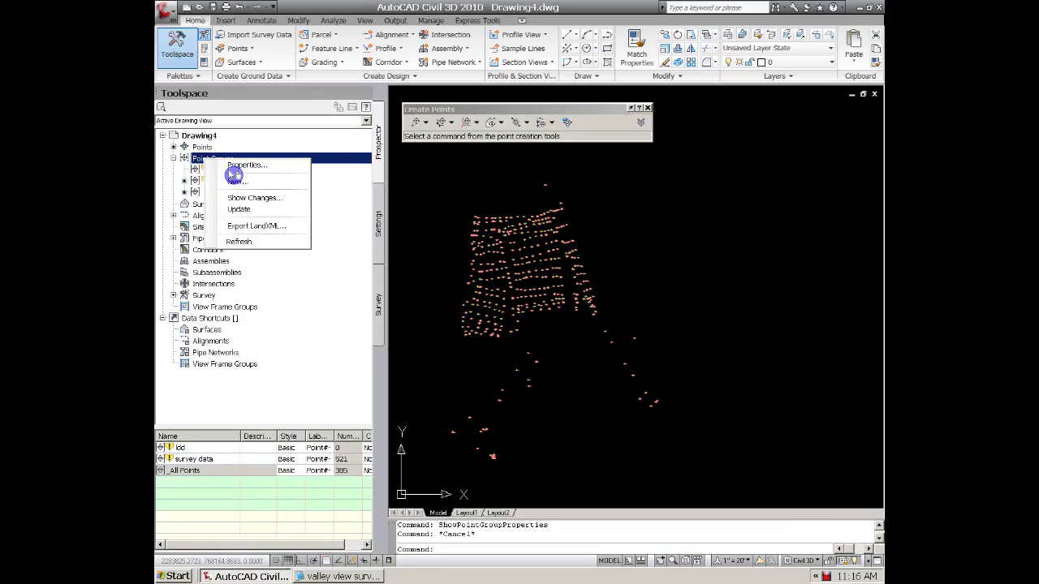
left_click(234, 180)
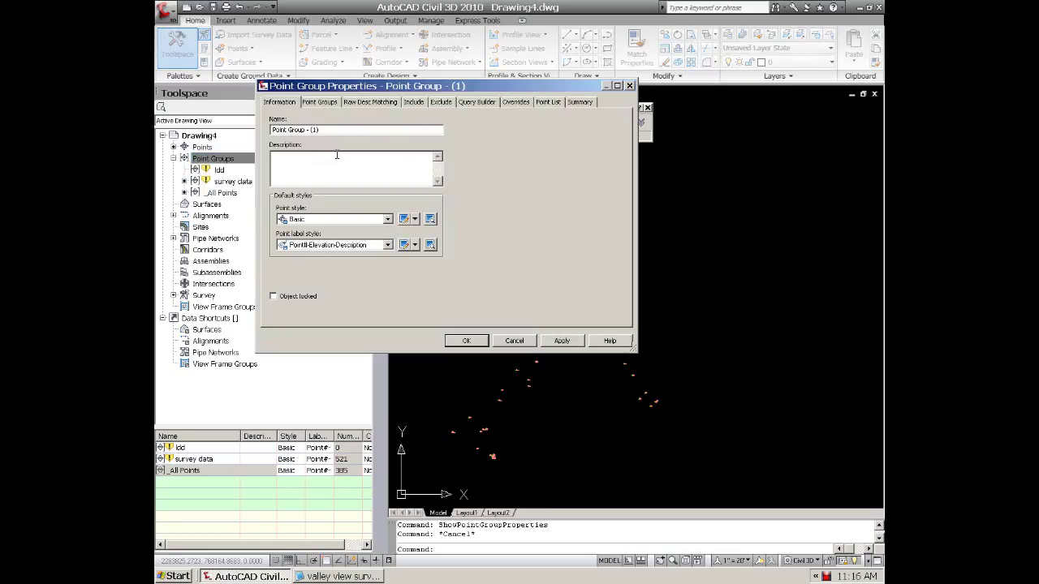
left_click(228, 127)
type("topo")
- Include 356 points in topo by number, window-selecting them from the drawing, and create the group
left_click(420, 106)
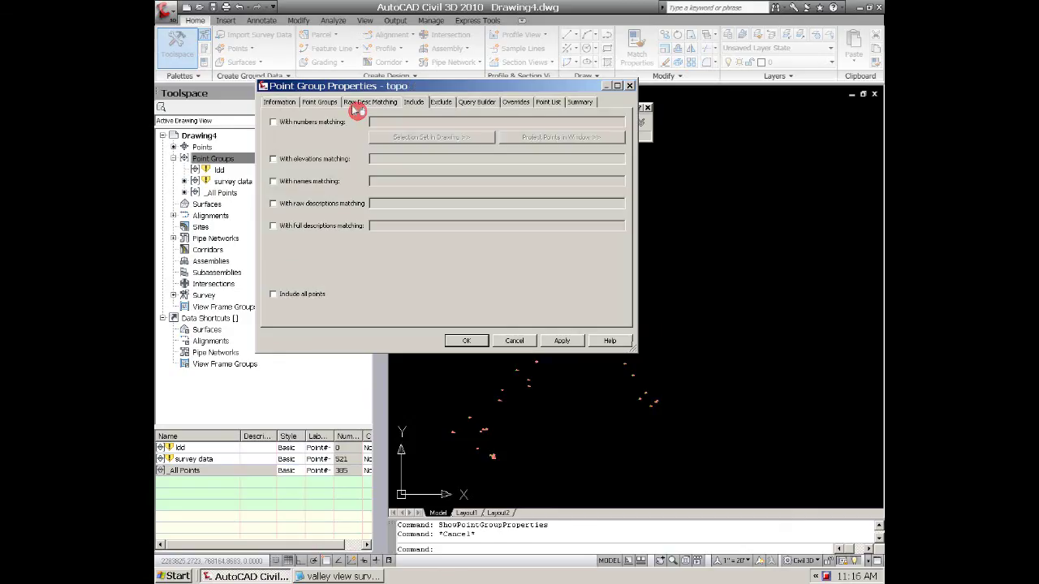
left_click(275, 123)
left_click(431, 136)
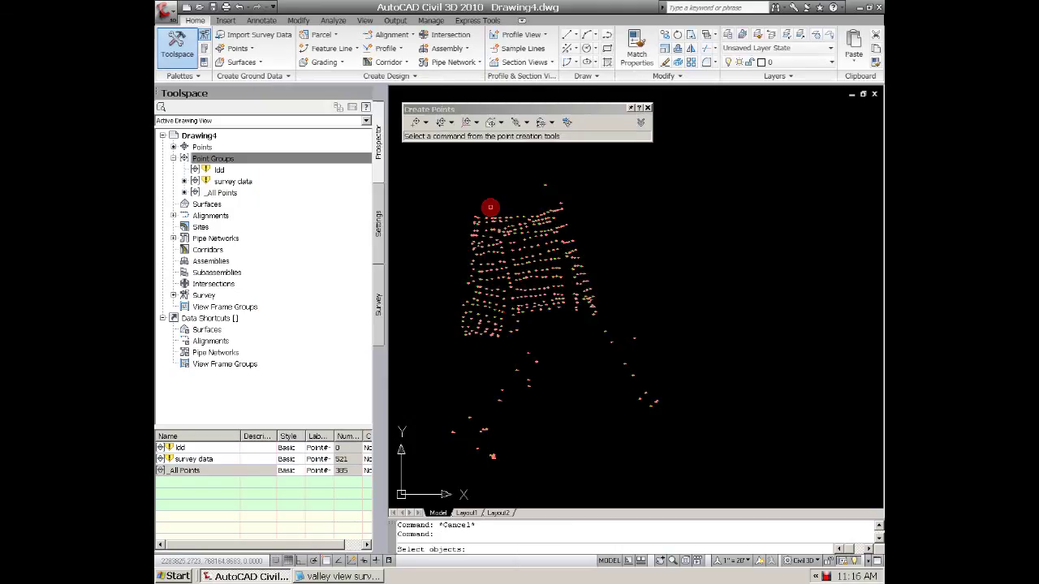
left_click_drag(624, 205, 447, 319)
left_click(447, 320)
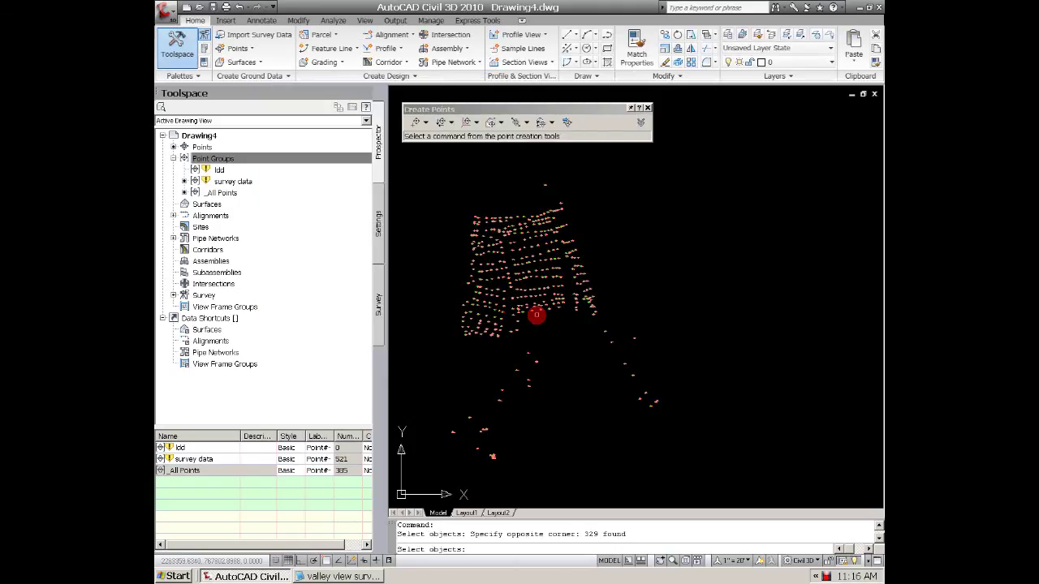
left_click(536, 316)
left_click(448, 325)
left_click(580, 196)
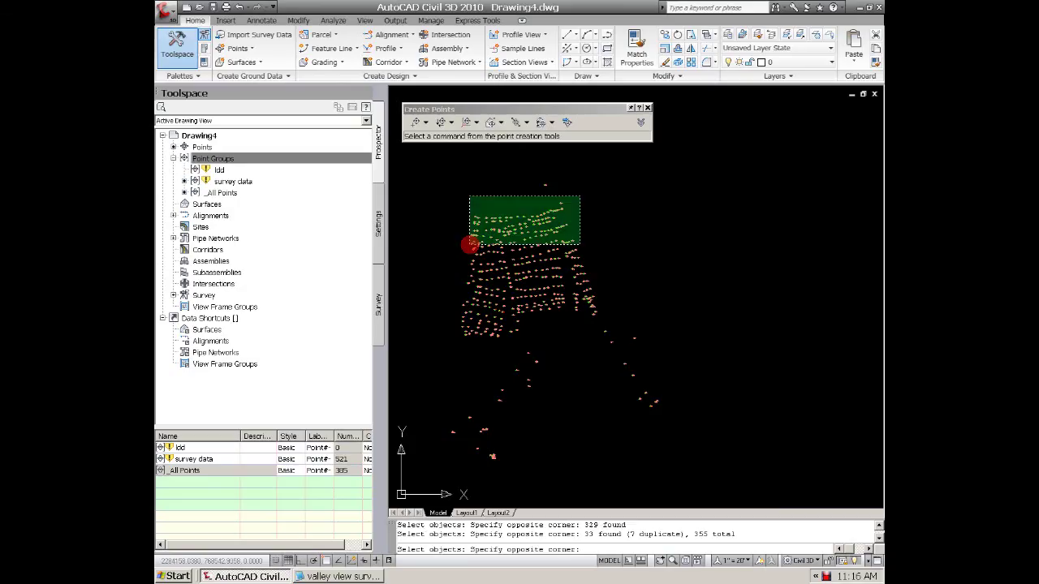
left_click(586, 198)
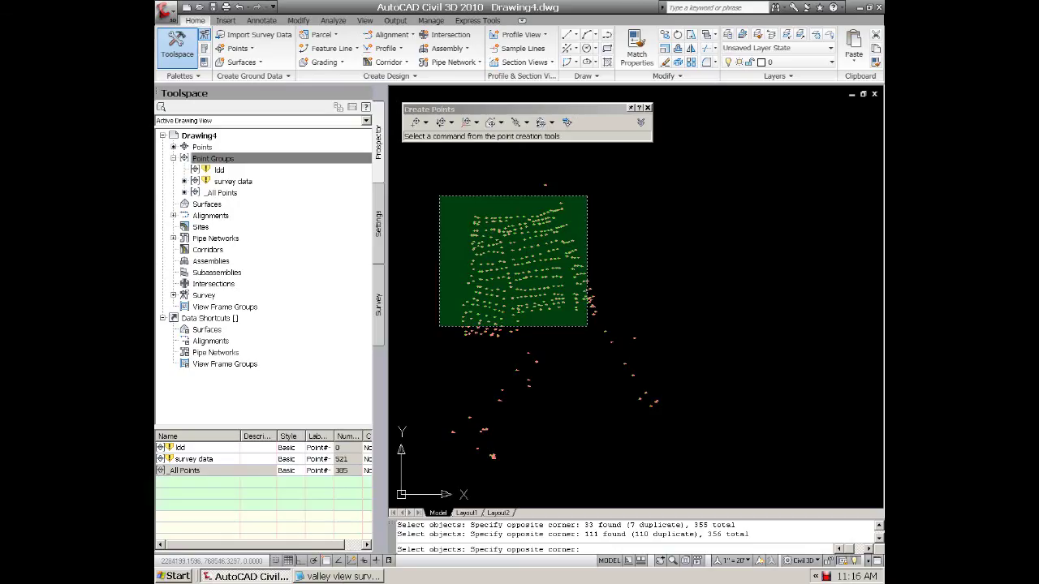
left_click(440, 341)
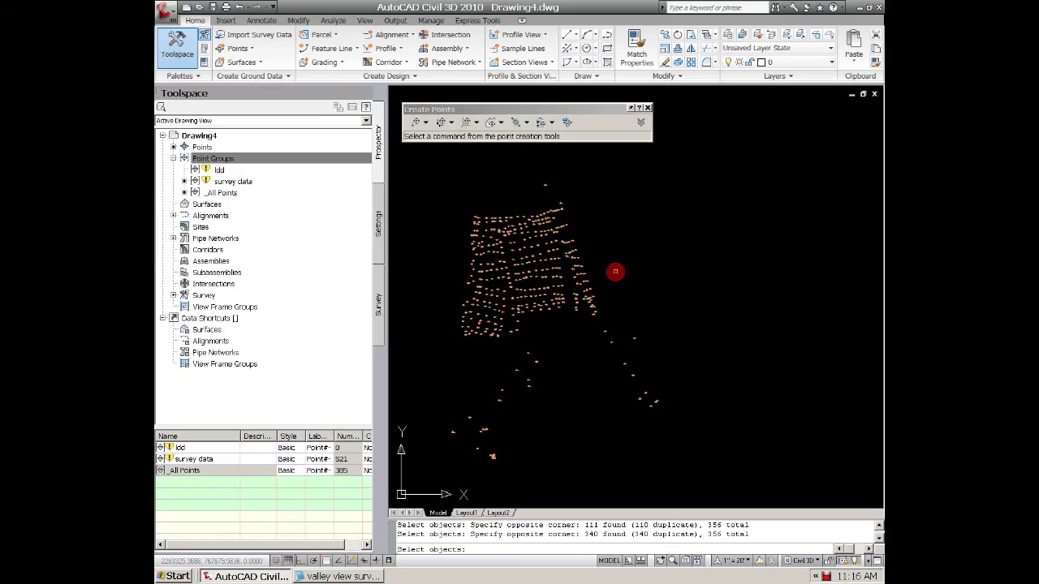
left_click(615, 271)
left_click(564, 316)
key("Return")
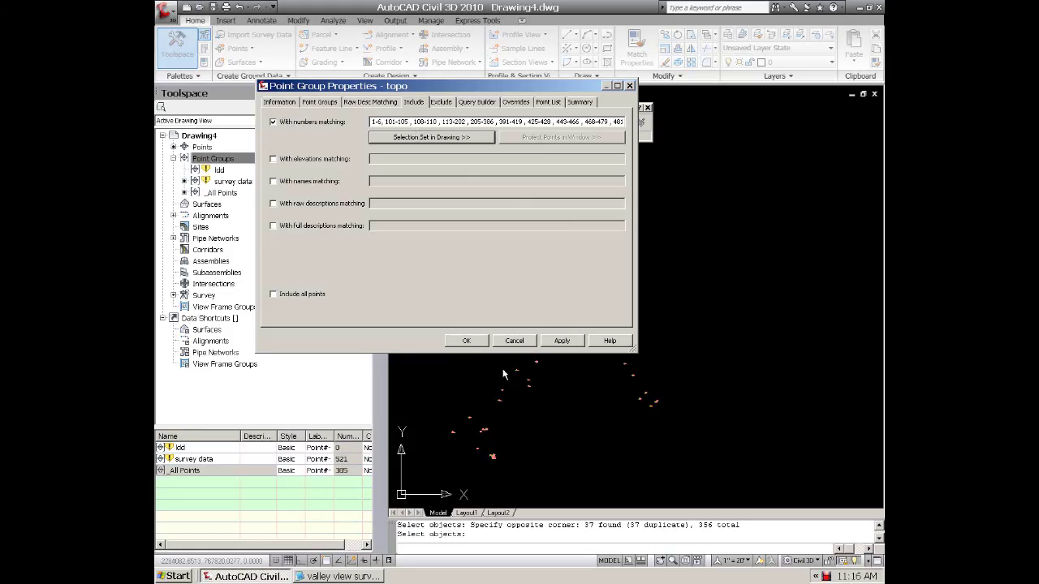
left_click(467, 341)
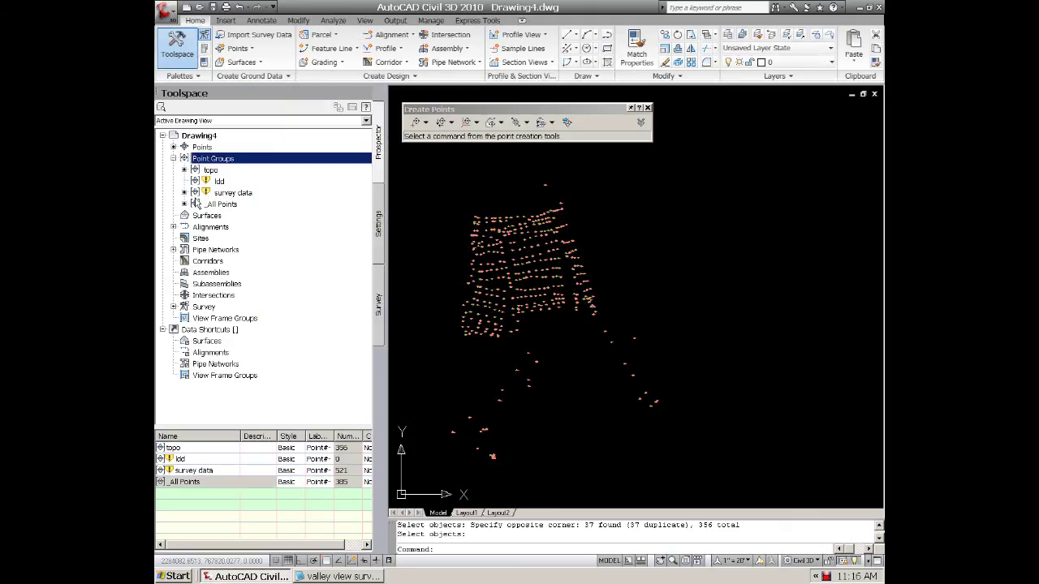
left_click(198, 171)
right_click(198, 170)
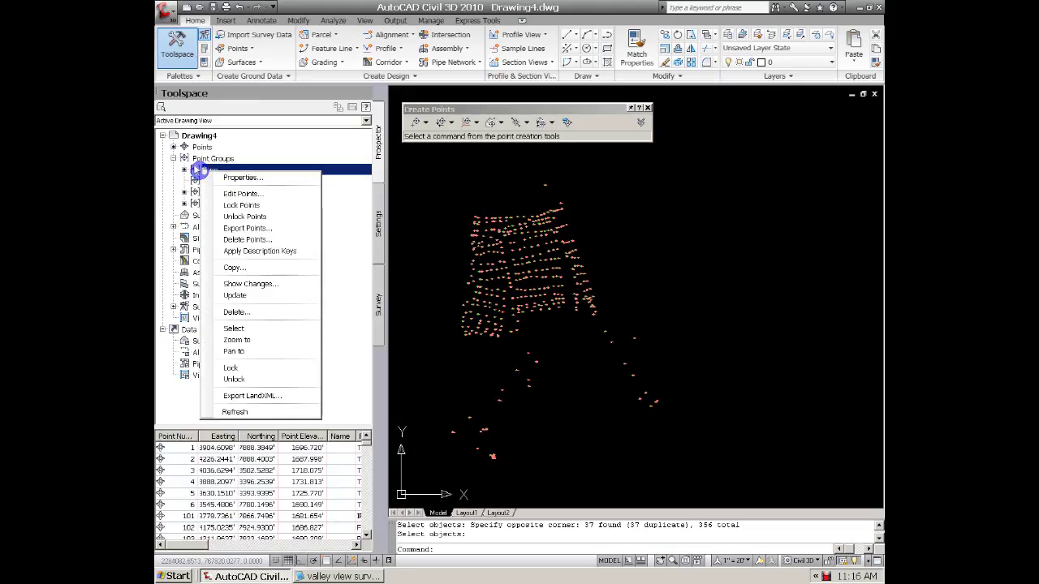
left_click(321, 178)
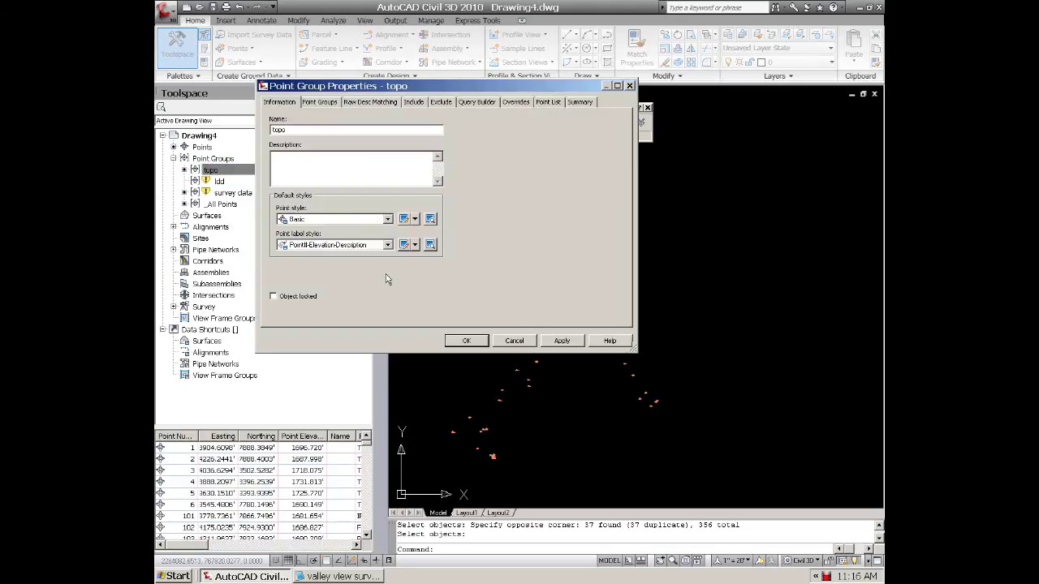
left_click(404, 220)
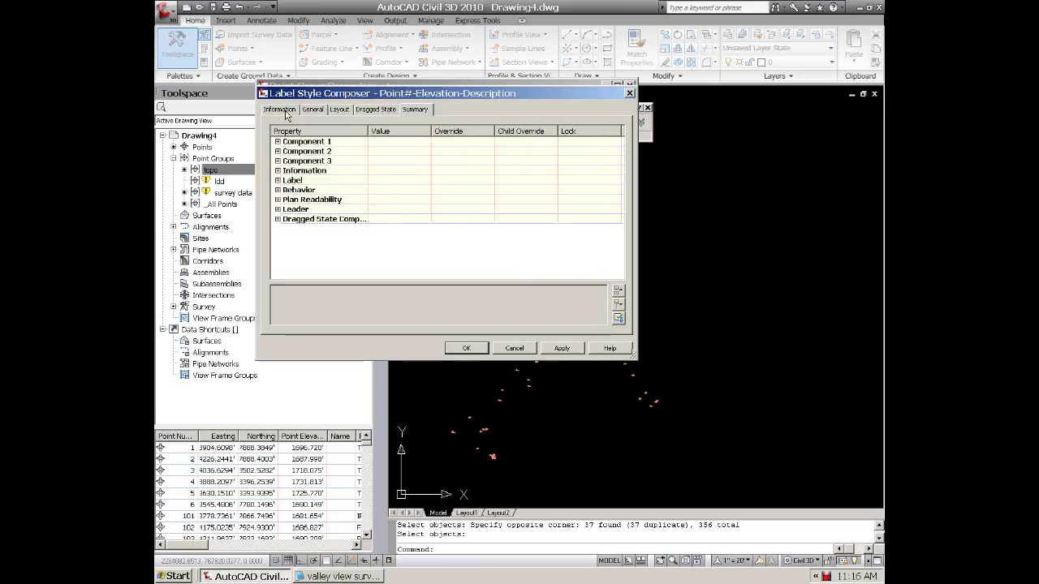
left_click(320, 108)
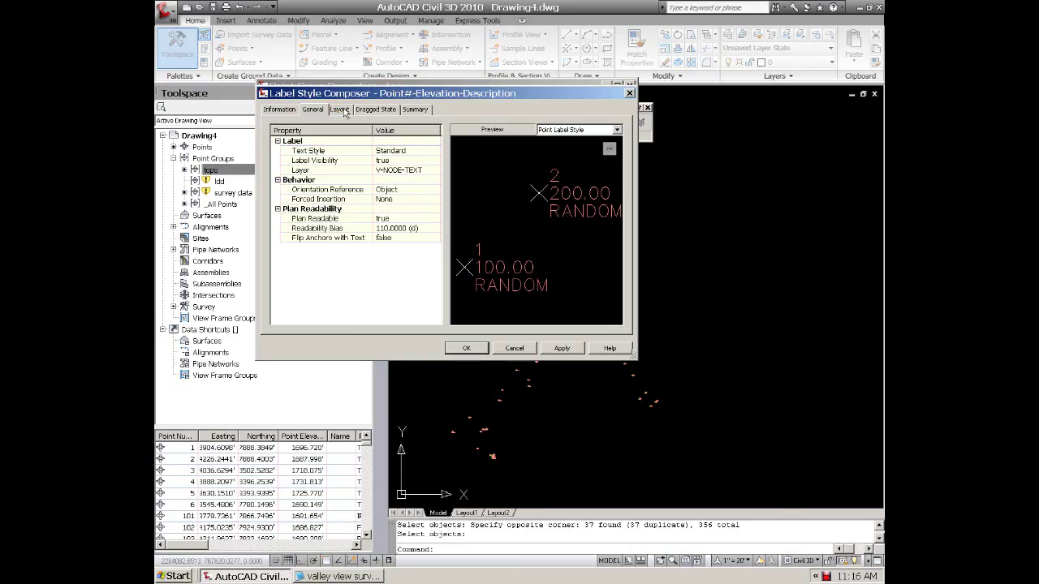
left_click(617, 129)
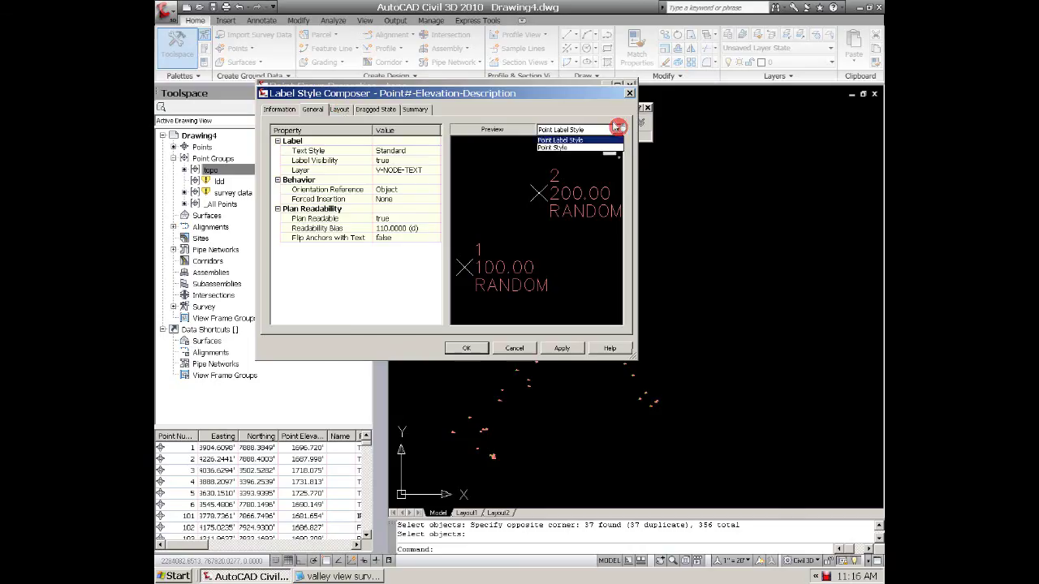
left_click(617, 127)
left_click(347, 107)
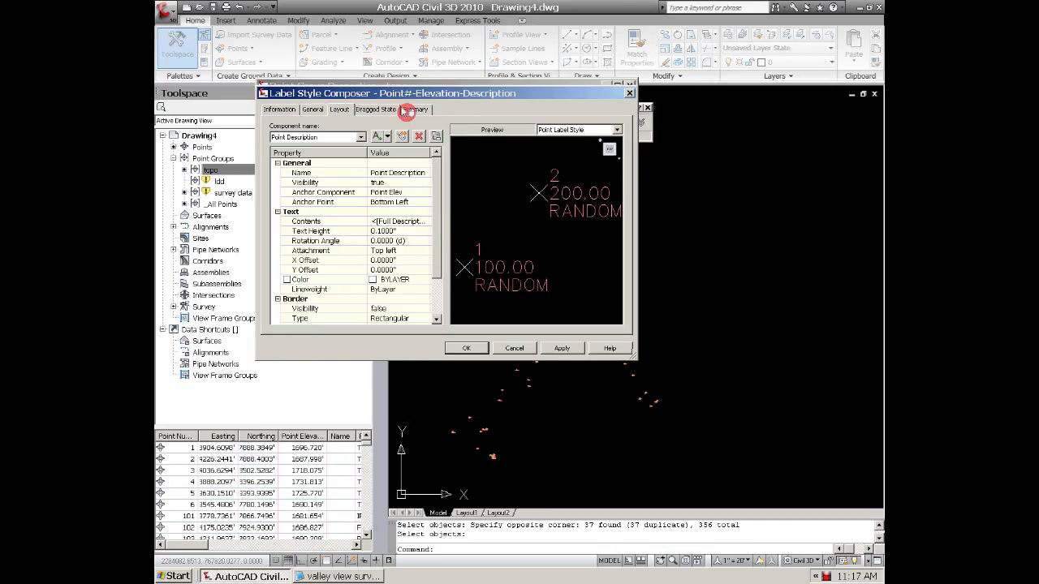
left_click(479, 345)
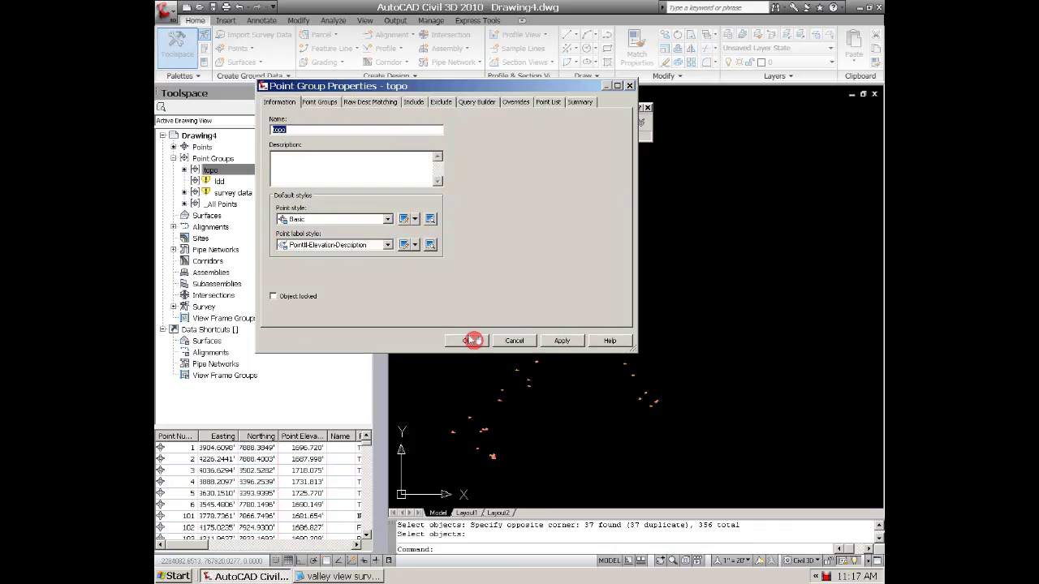
left_click(474, 340)
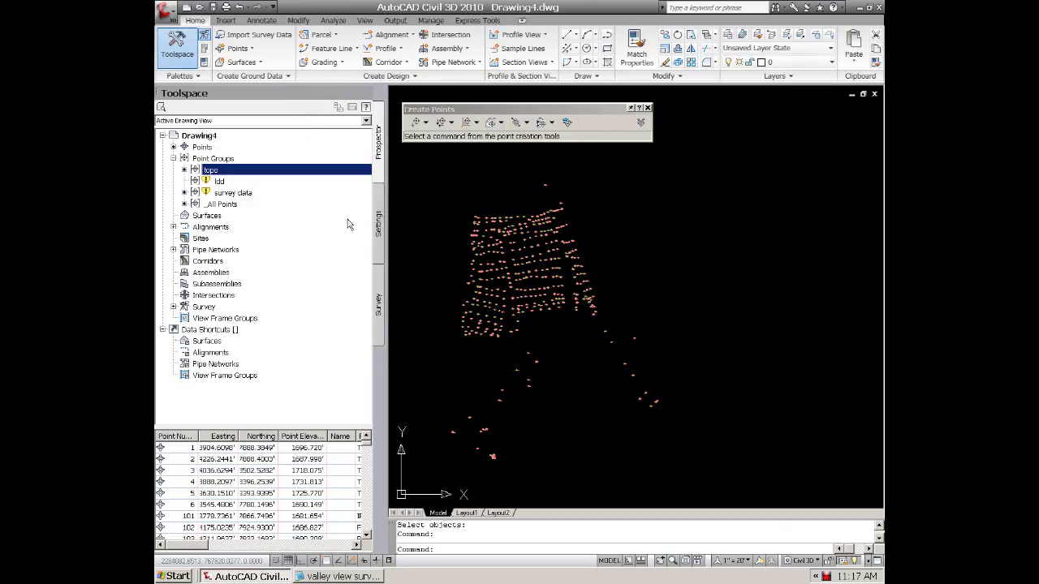
- Create a new TIN surface named 'eg'
right_click(190, 215)
left_click(235, 223)
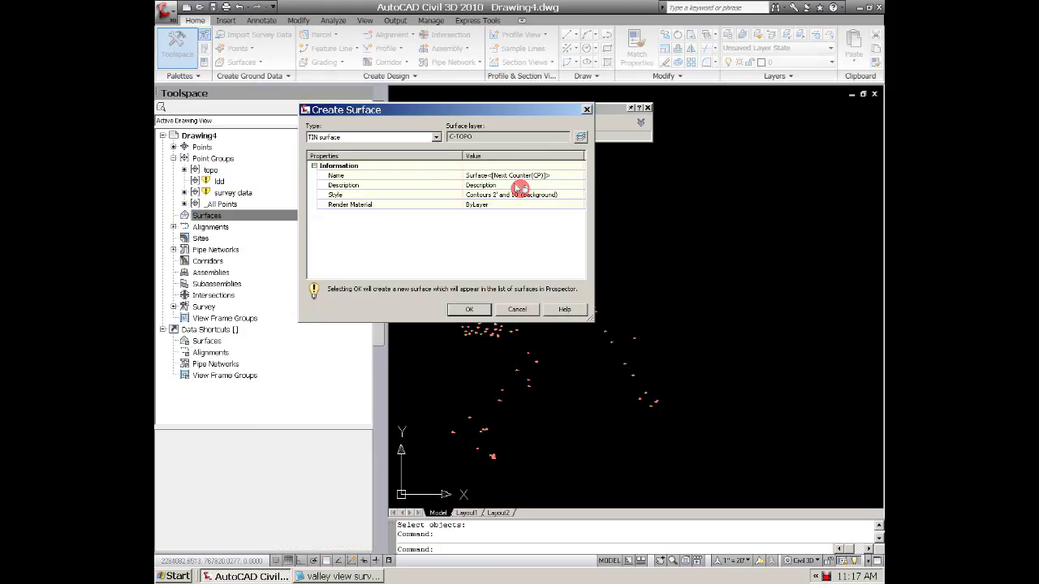
left_click(509, 175)
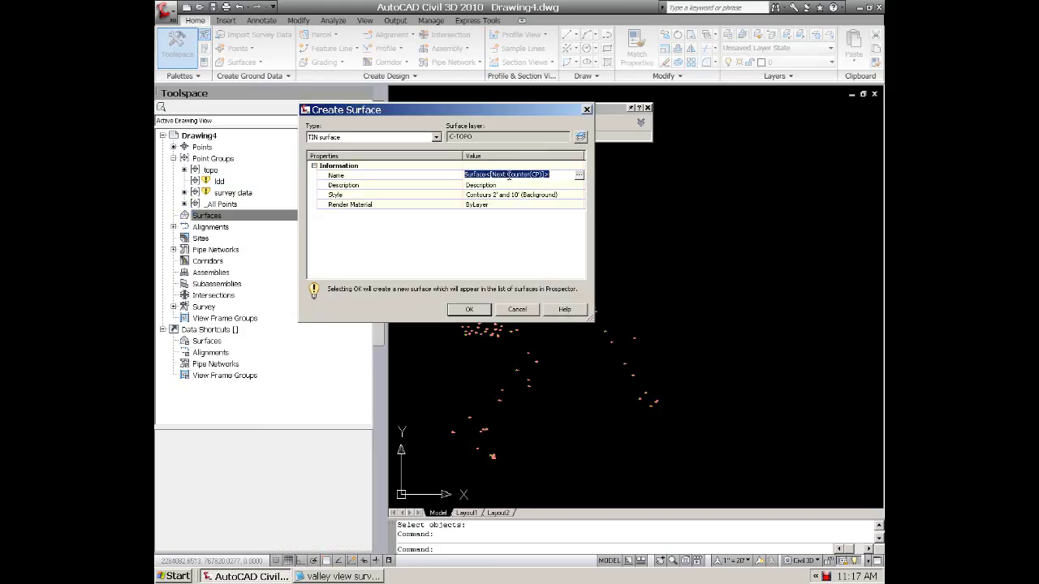
type("eg")
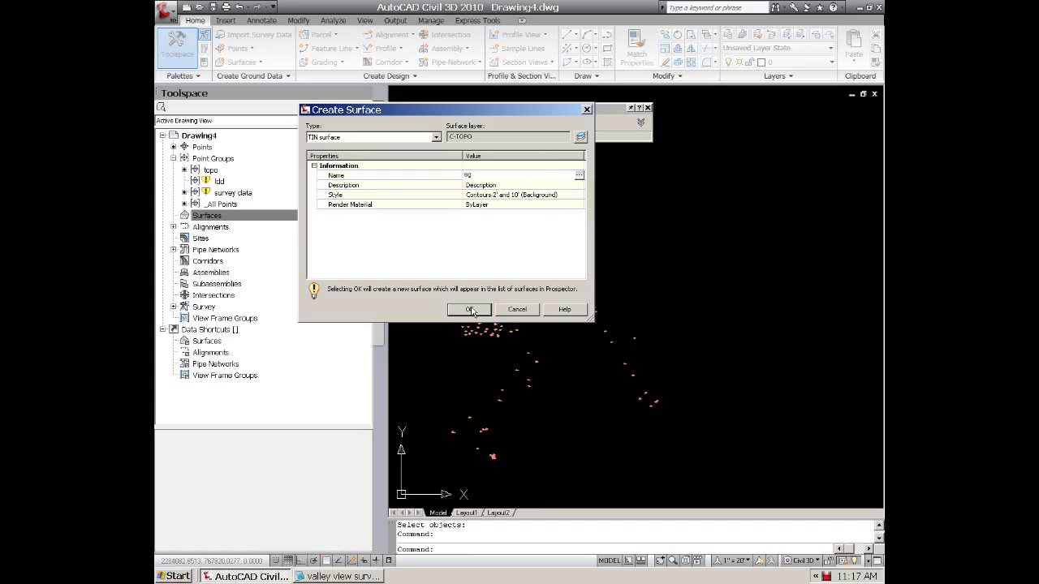
left_click(471, 311)
- Add the topo point group to eg's definition so its contours display
left_click(183, 218)
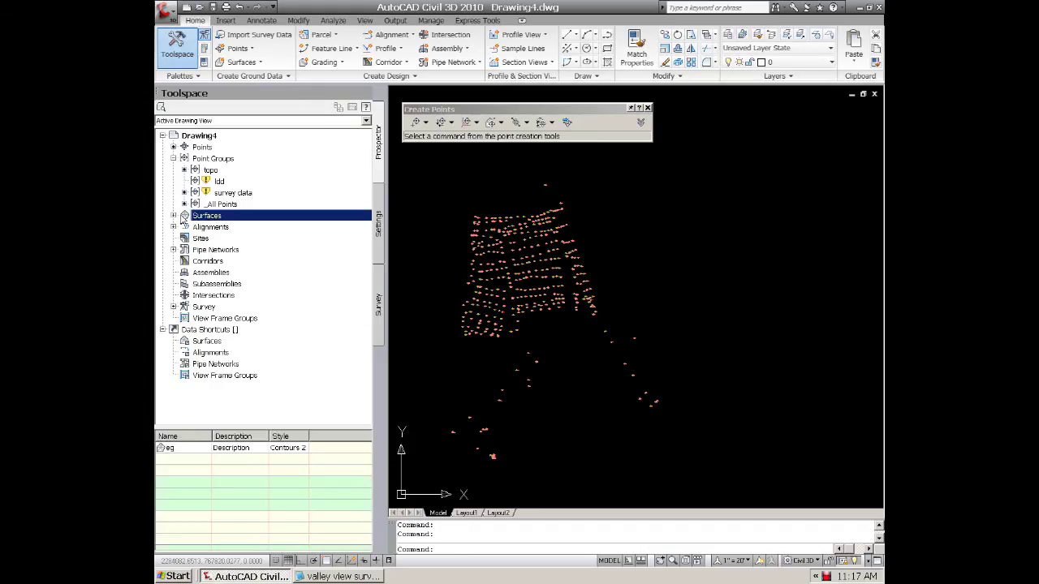
double_click(182, 220)
left_click(184, 227)
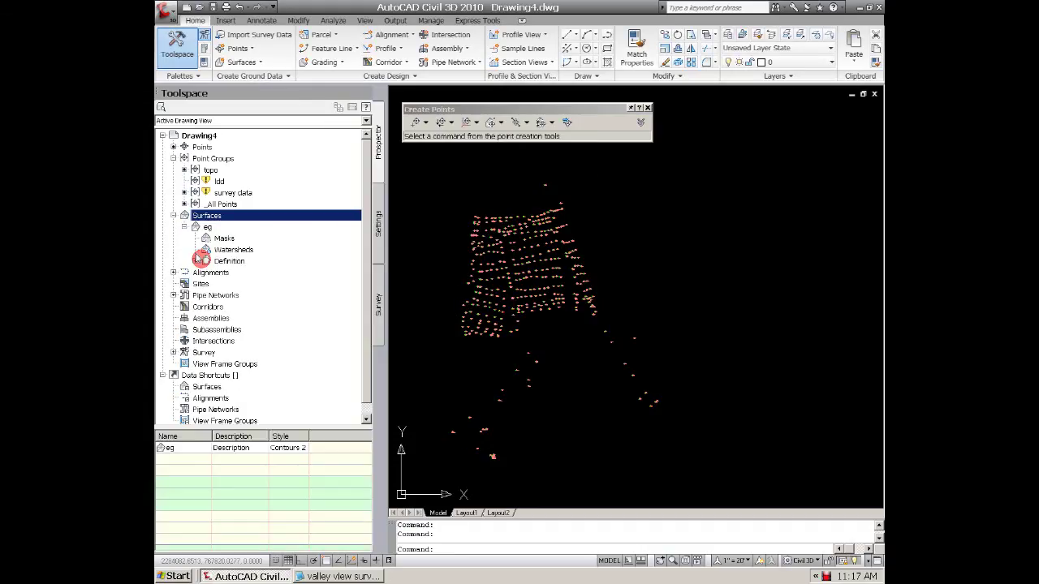
left_click(197, 260)
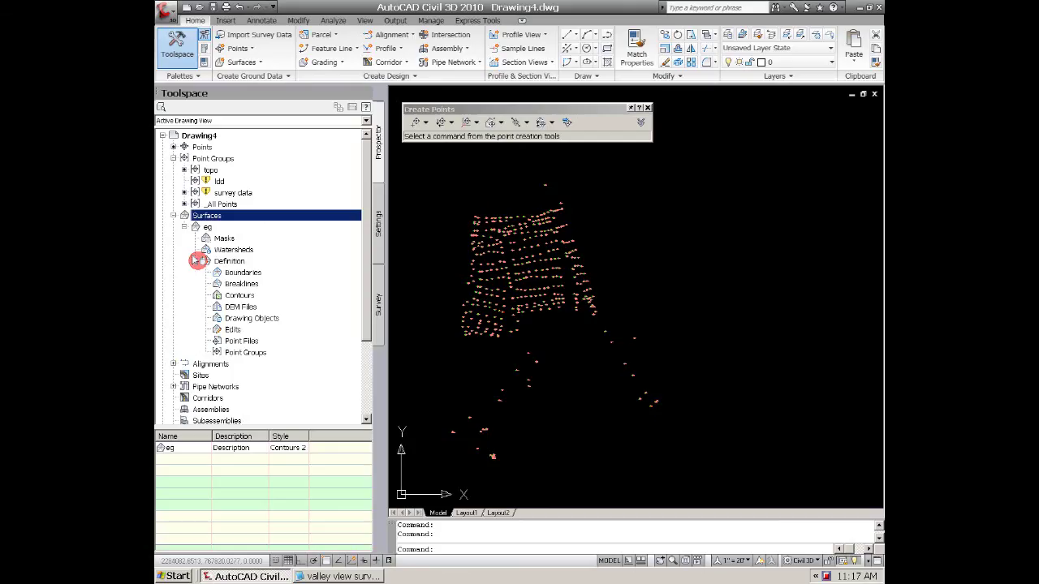
right_click(244, 356)
left_click(267, 363)
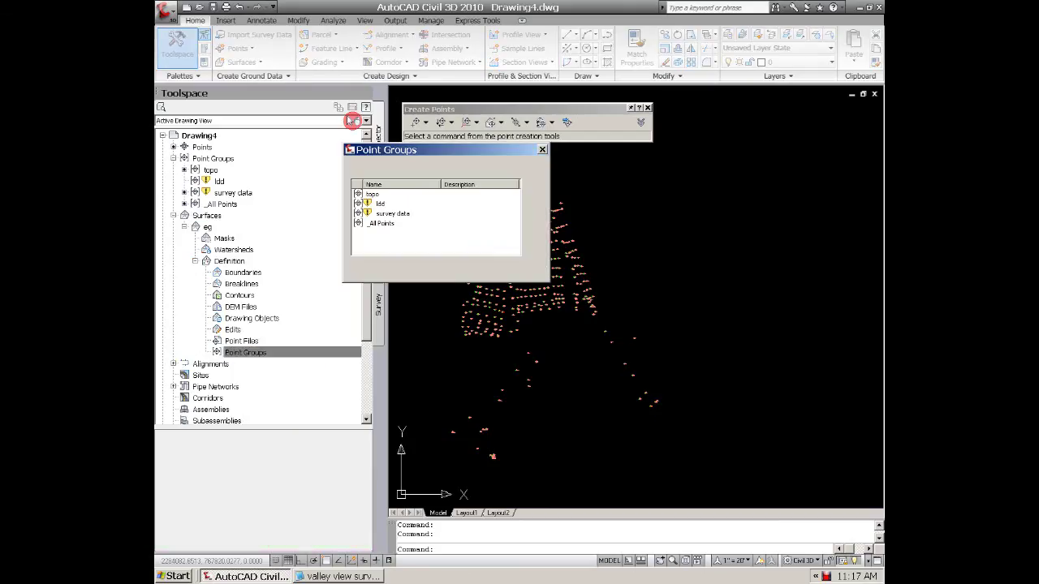
left_click(372, 194)
left_click(376, 270)
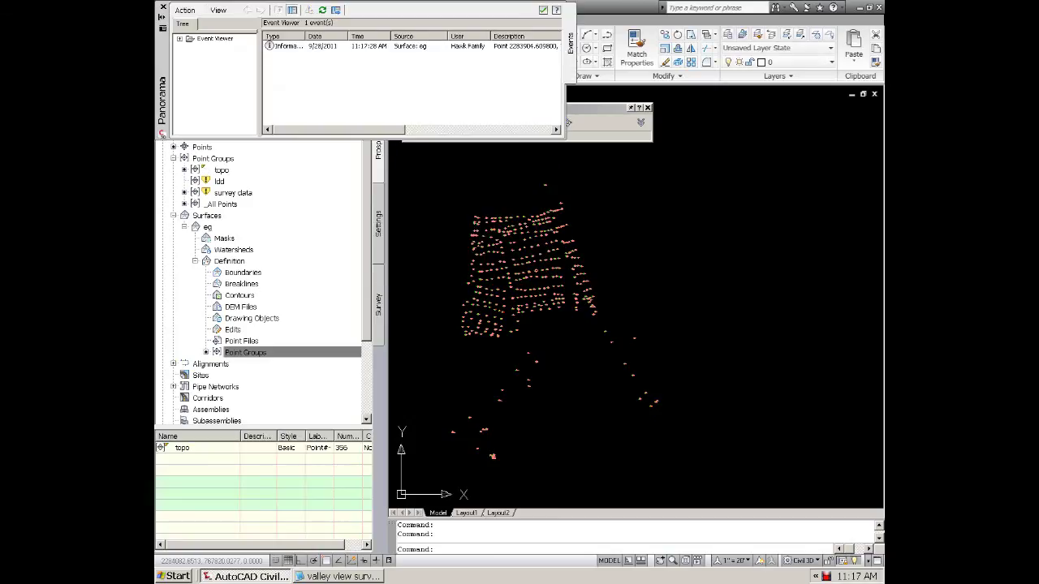
scroll(527, 271, "up", 3)
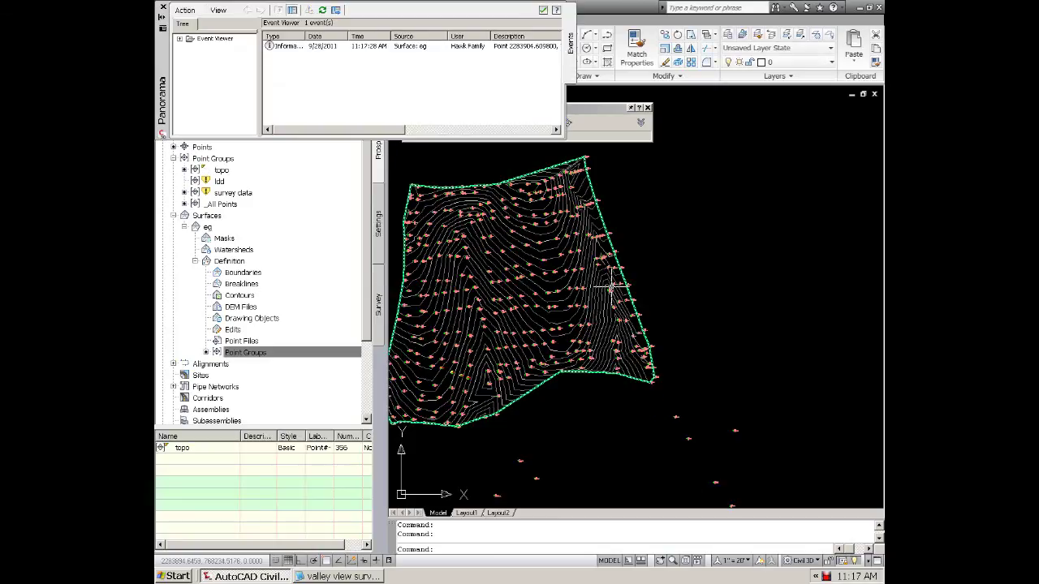
scroll(604, 289, "down", 2)
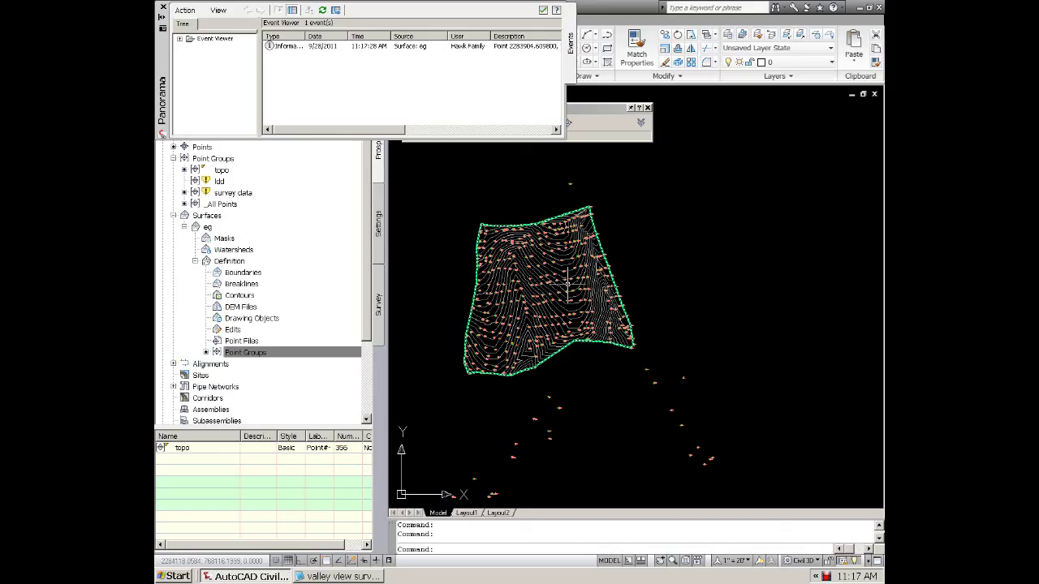